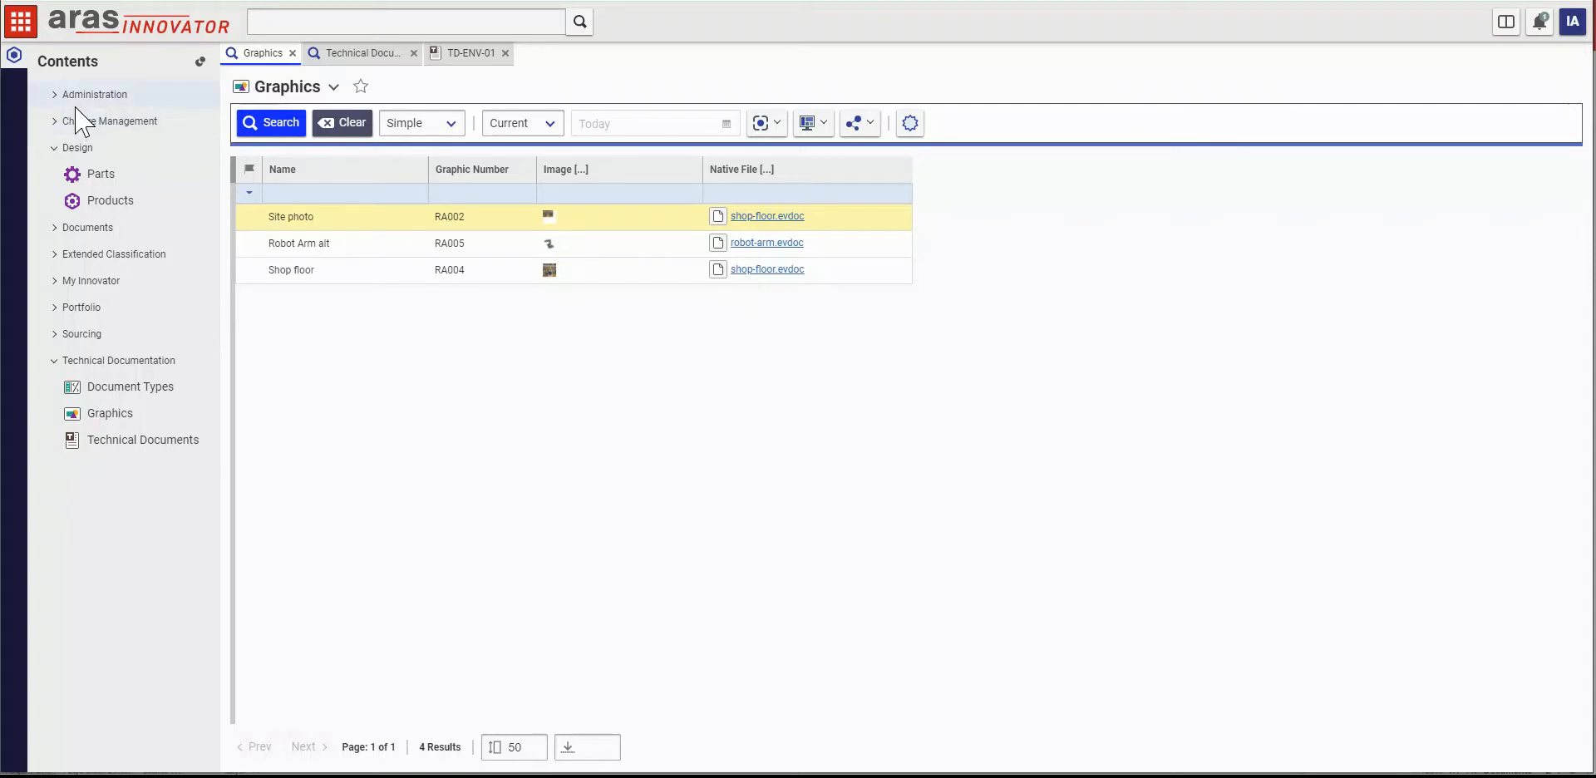
Step: Open the R-ARM-0 part and examine its 3D robot arm model from another angle
{"action": "left_click", "coordinate": [199, 61]}
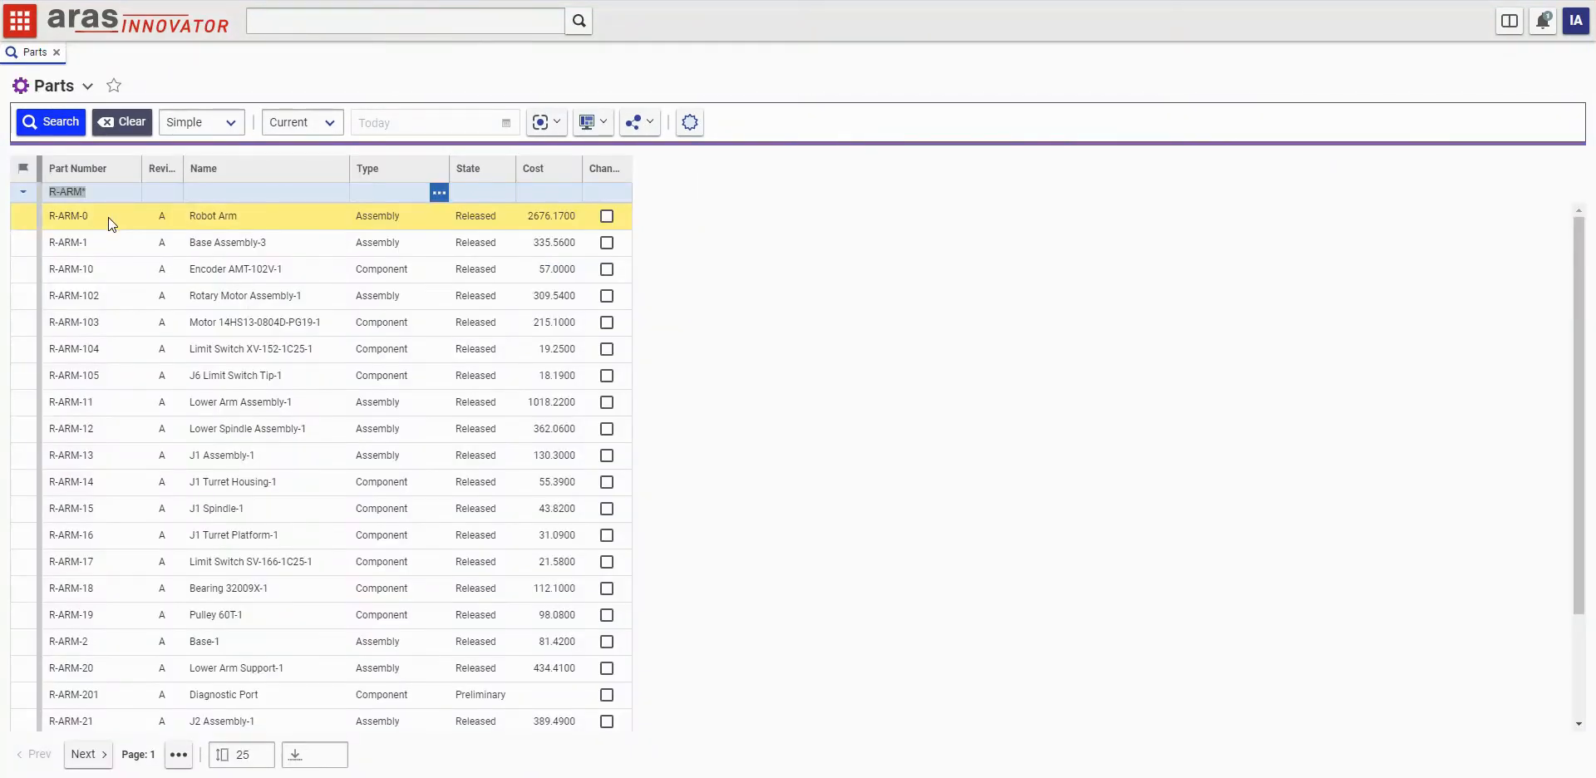
{"action": "double_click", "coordinate": [108, 217]}
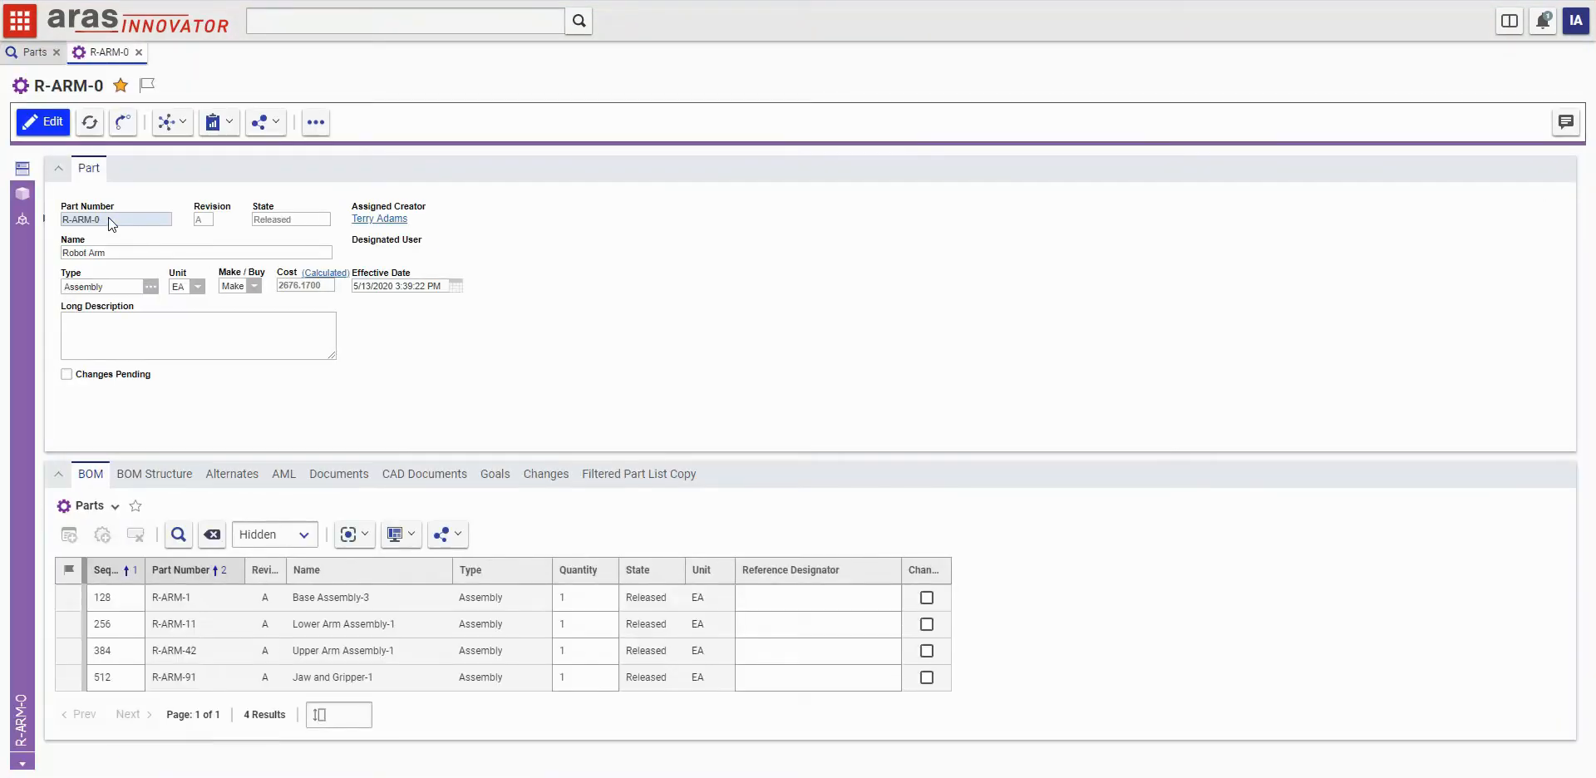
{"action": "left_click", "coordinate": [25, 197]}
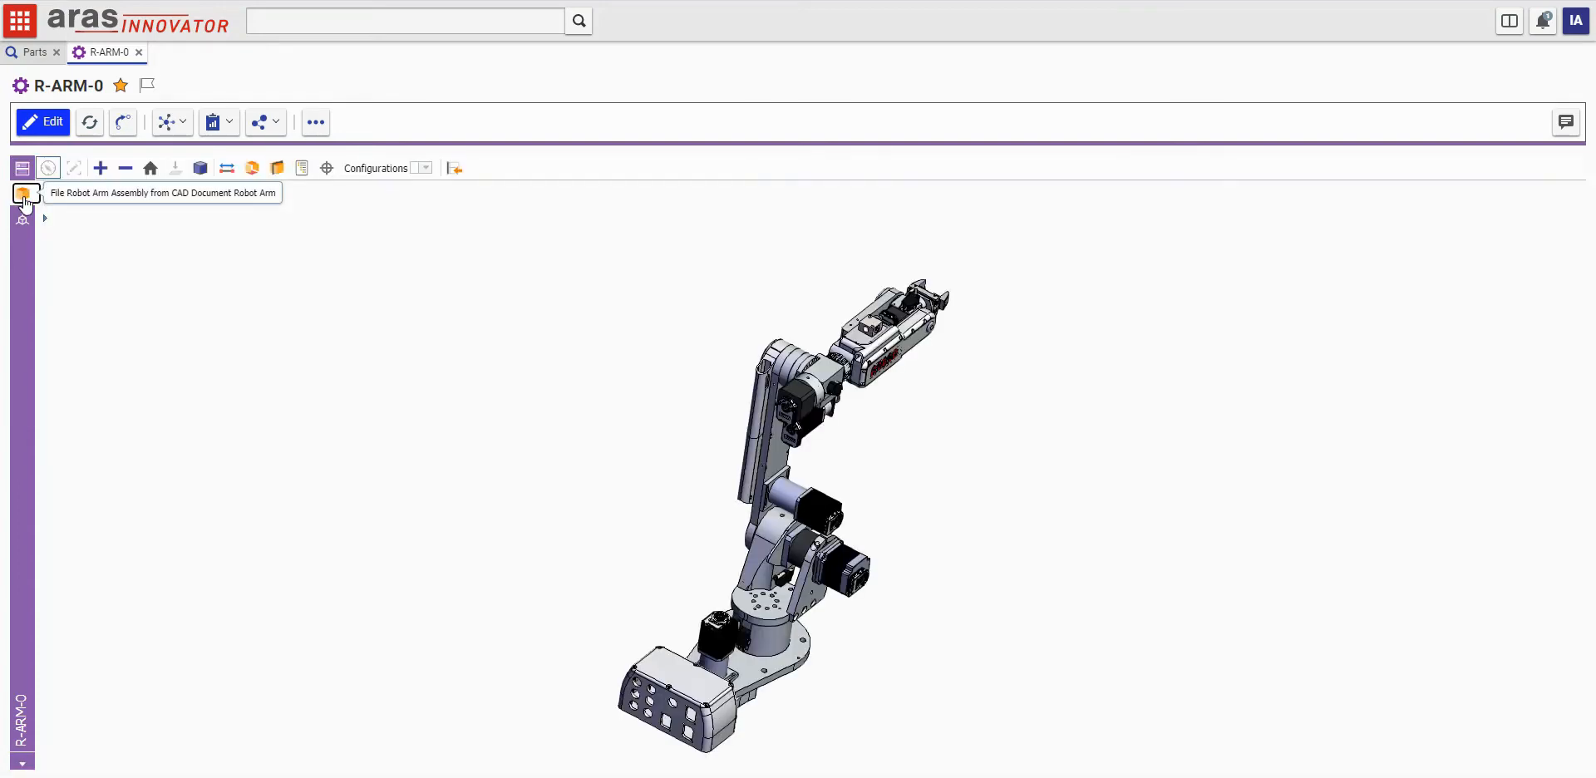
{"action": "left_click_drag", "start_coordinate": [408, 316], "coordinate": [954, 486]}
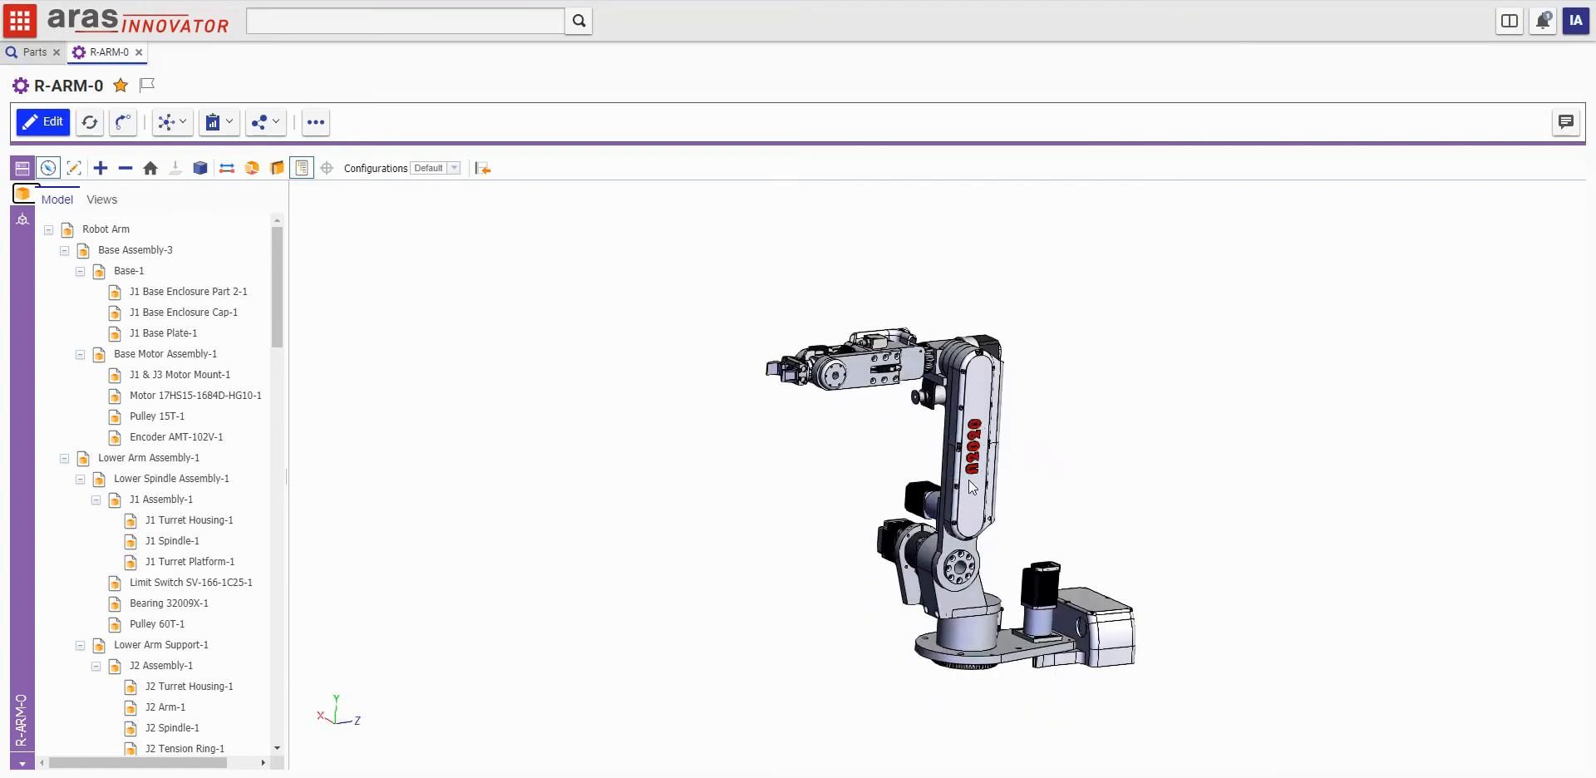
{"action": "left_click", "coordinate": [970, 482]}
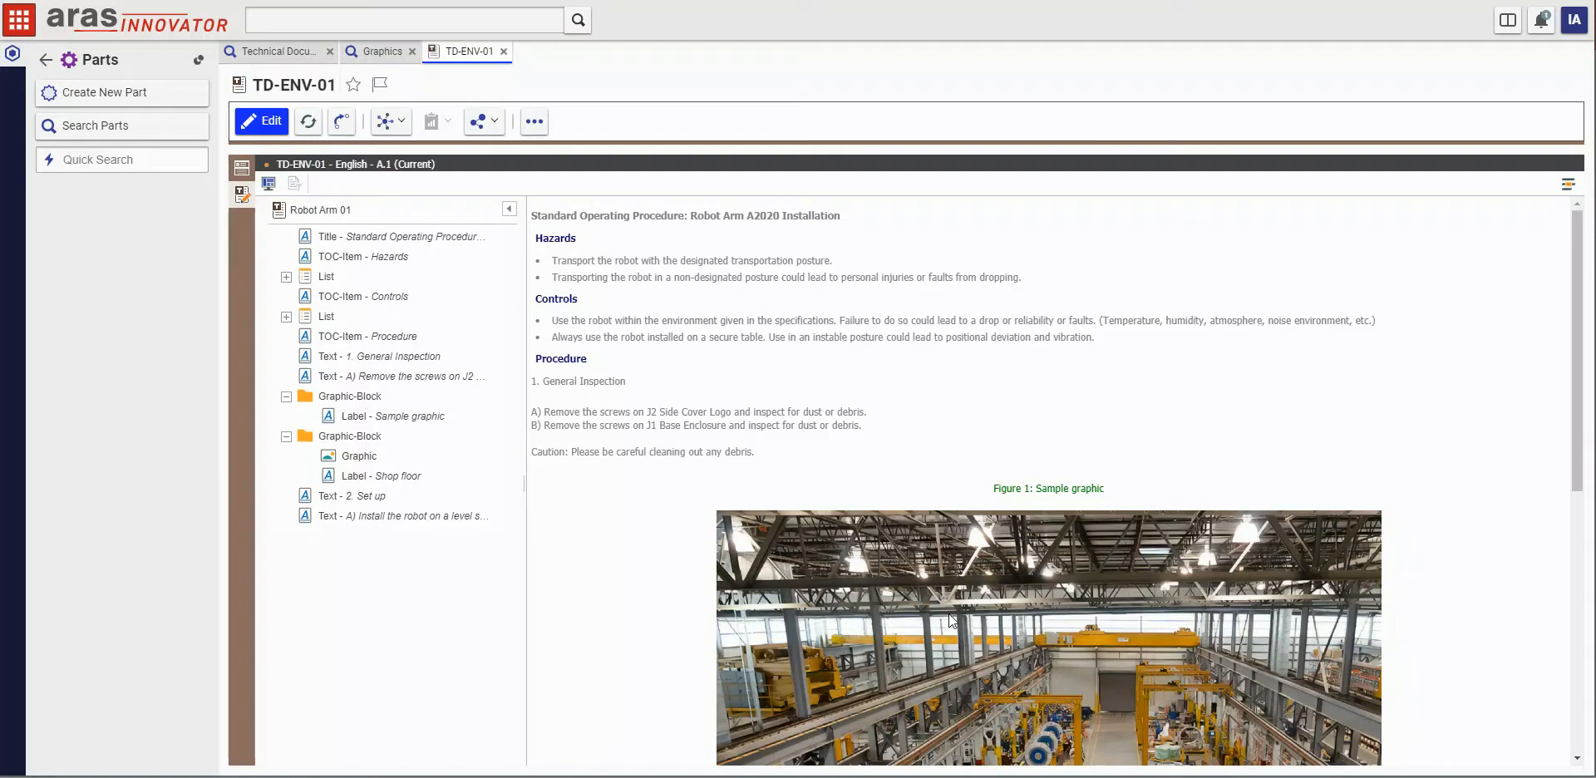
Step: Review the robot arm installation procedure in TD-ENV-01, including its Figure 1 graphic
{"action": "scroll", "coordinate": [957, 567], "scroll_direction": "down", "scroll_amount": 1}
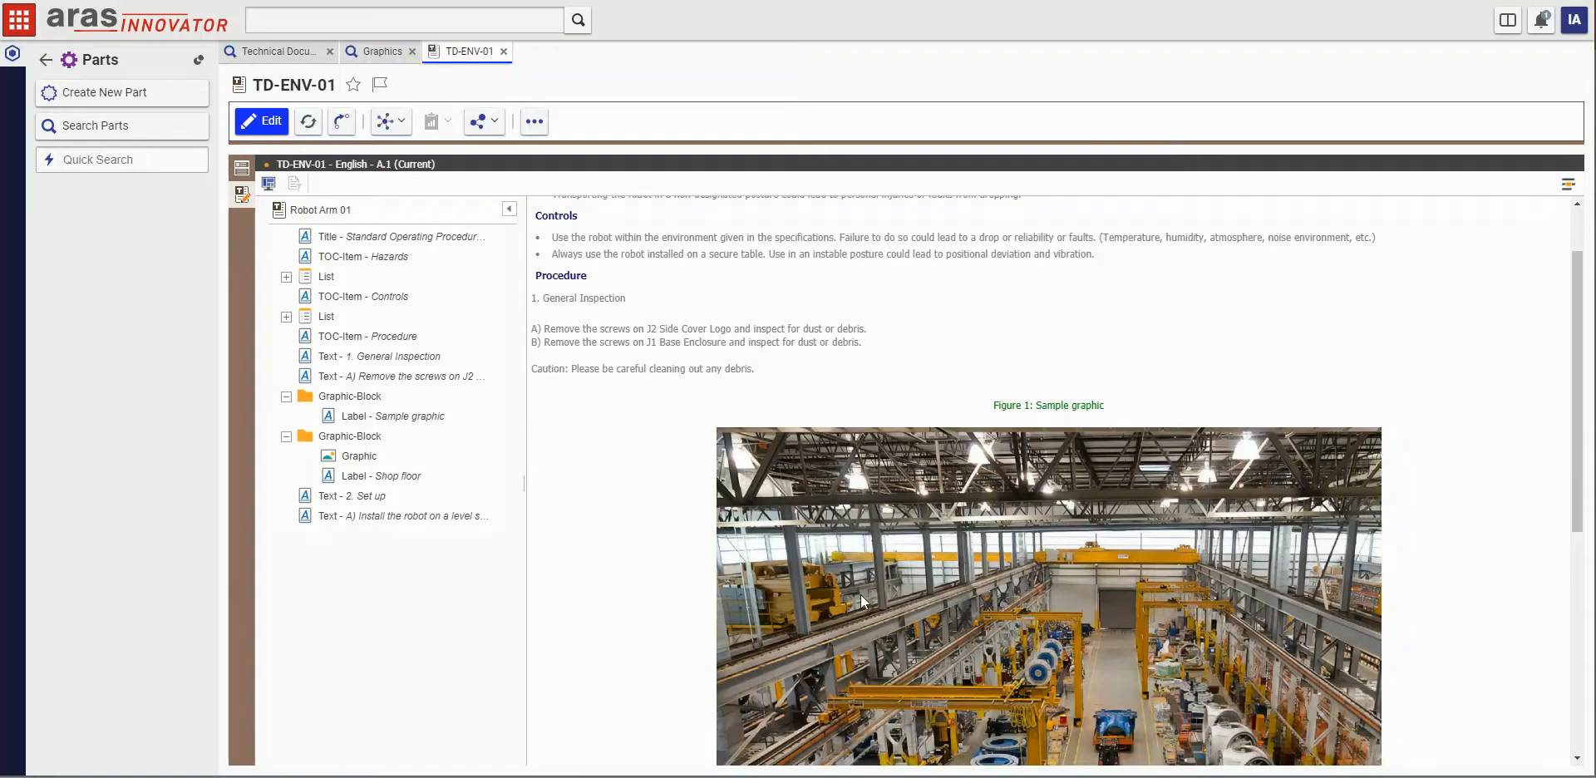
{"action": "scroll", "coordinate": [838, 587], "scroll_direction": "up", "scroll_amount": 1}
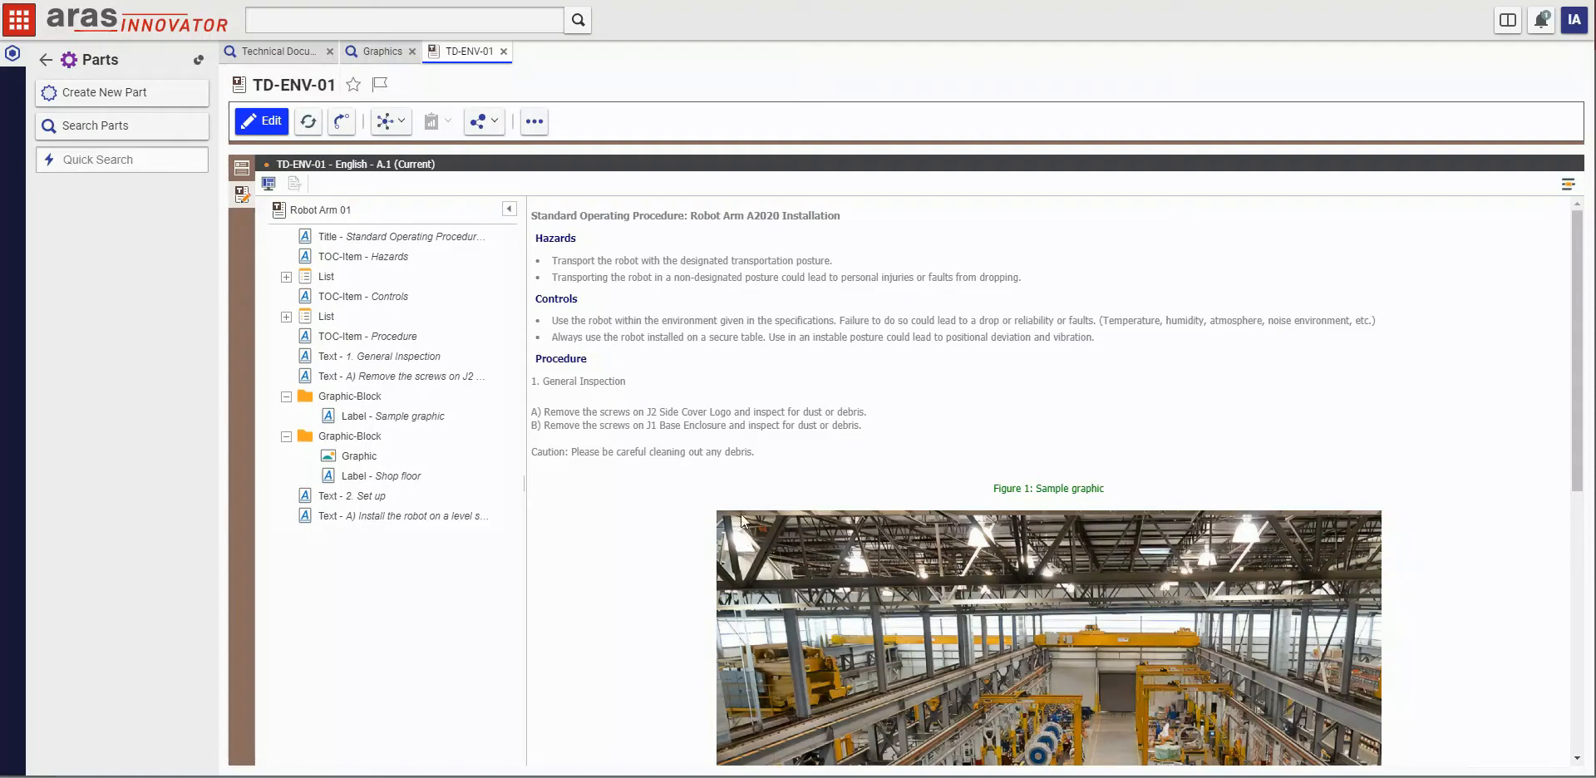
{"action": "scroll", "coordinate": [964, 537], "scroll_direction": "down", "scroll_amount": 3}
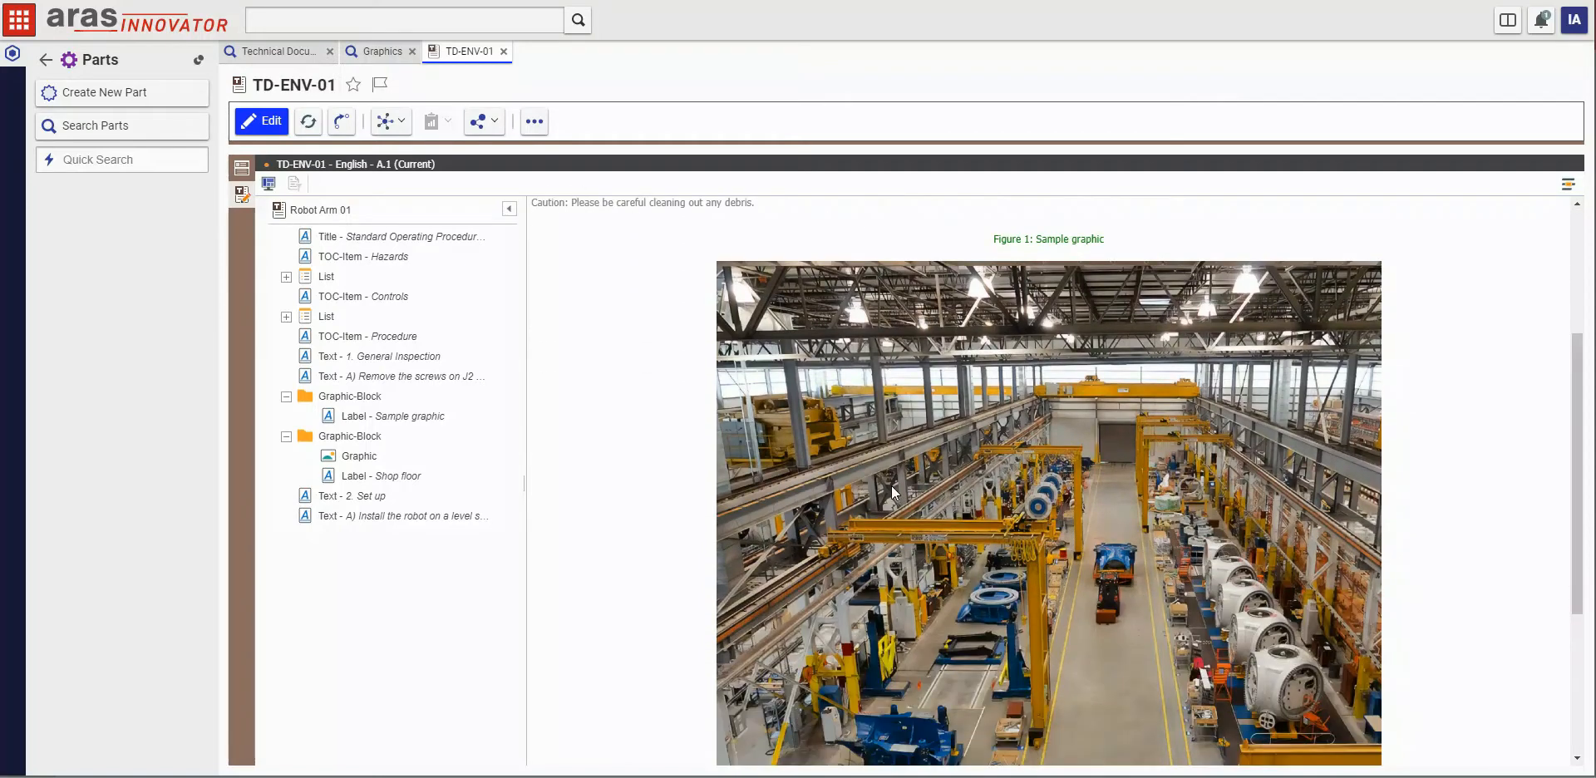
{"action": "scroll", "coordinate": [891, 485], "scroll_direction": "up", "scroll_amount": 3}
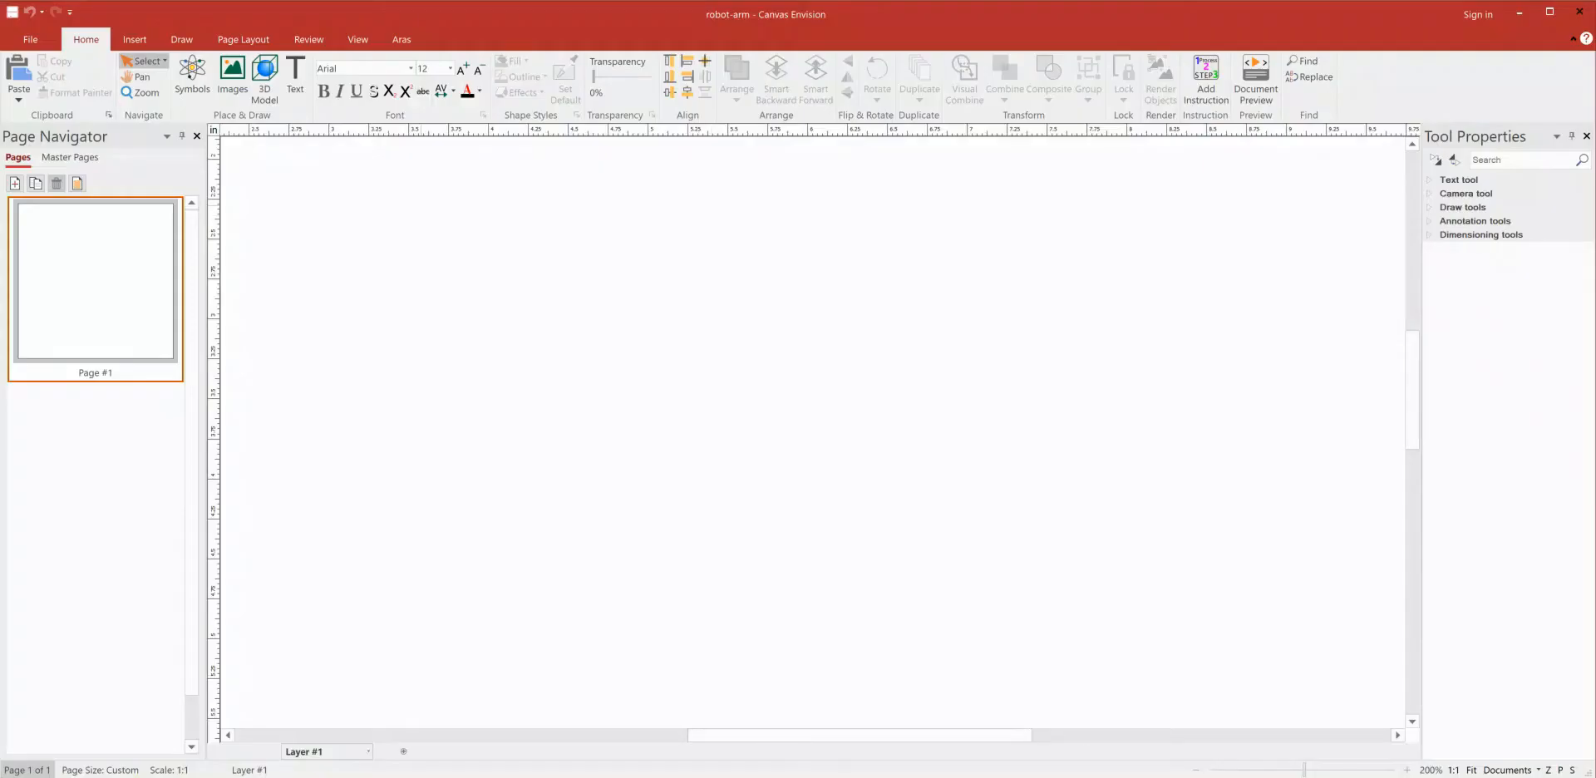
Step: In Canvas Envision, insert the robot arm 3D model from Aras and save the graphic to Aras with number RA005
{"action": "left_click", "coordinate": [407, 34]}
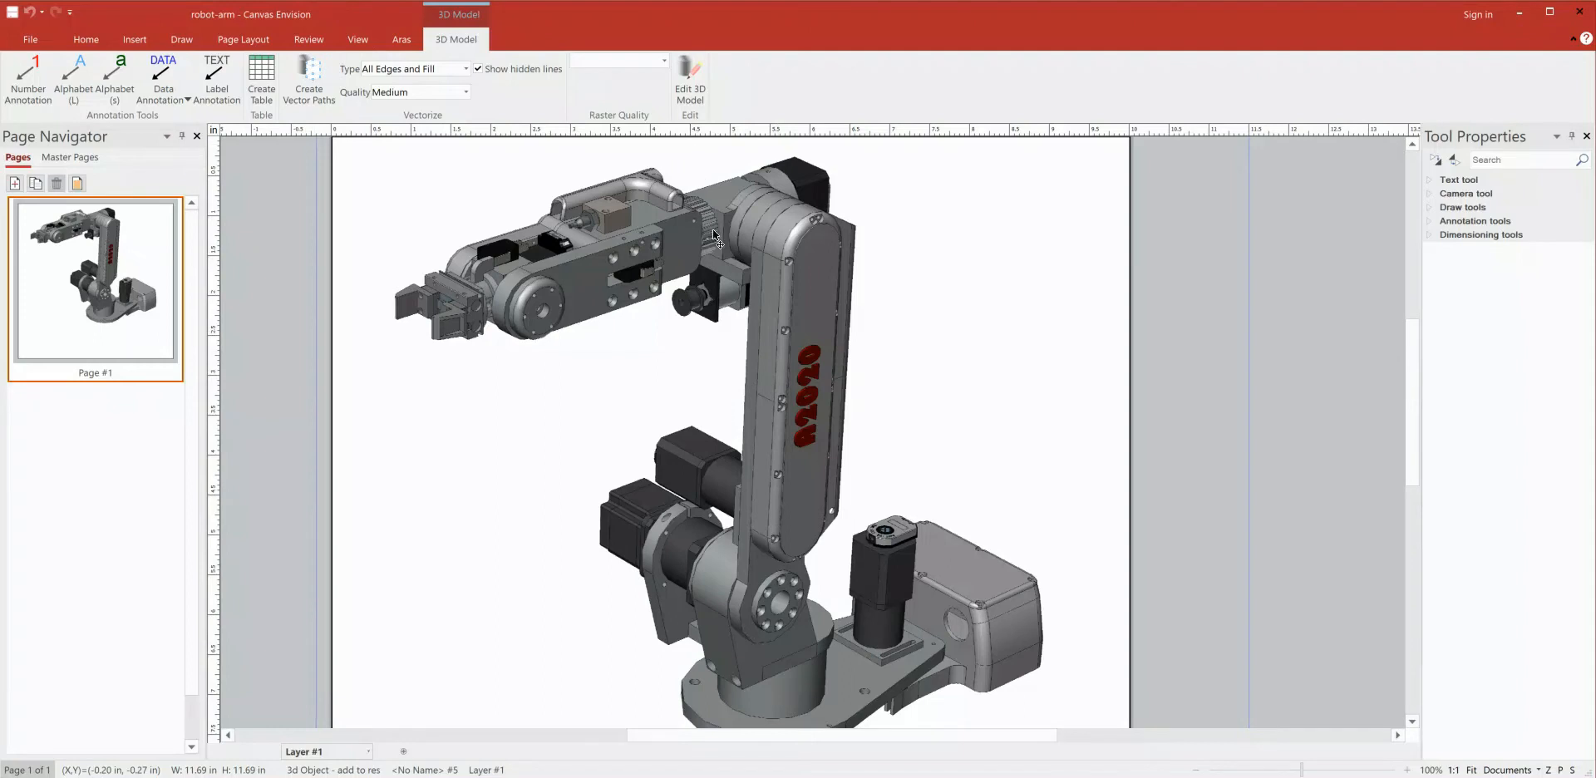
{"action": "left_click", "coordinate": [401, 40]}
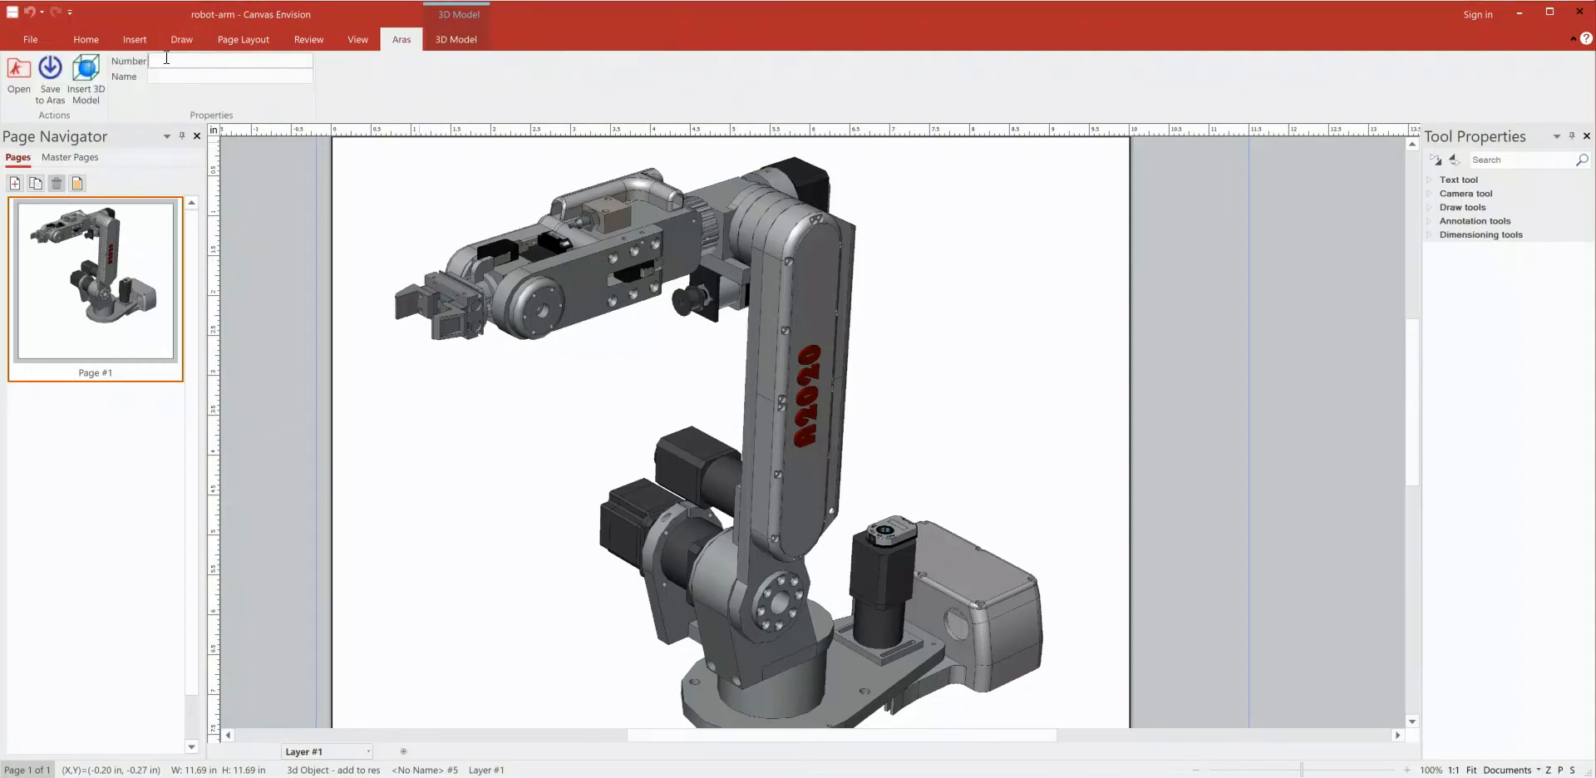
{"action": "left_click", "coordinate": [170, 55]}
{"action": "type", "text": "RA005"}
{"action": "left_click", "coordinate": [50, 71]}
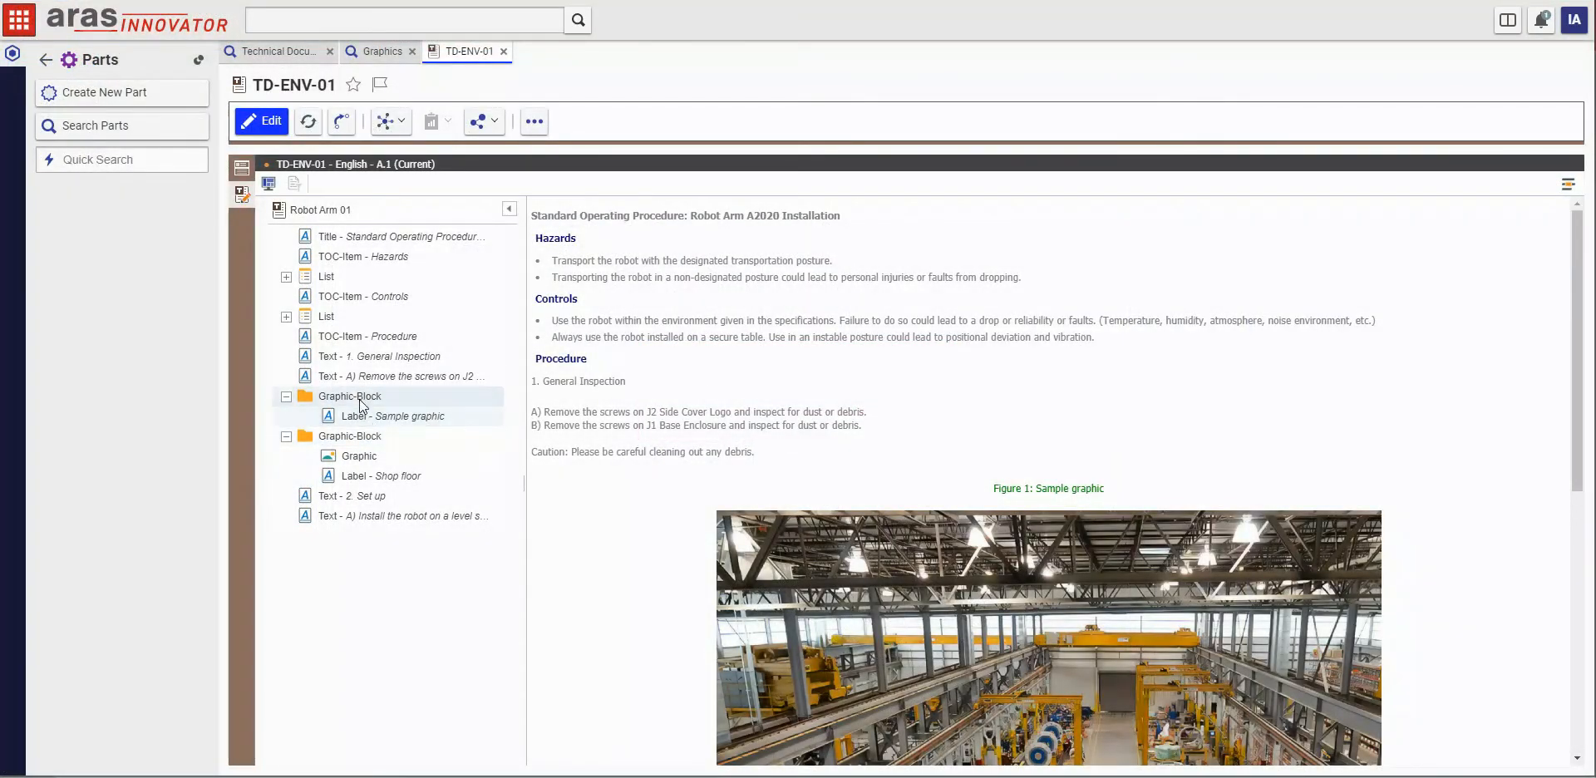
Step: Switch to Aras Innovator, start editing TD-ENV-01 and insert the Robot Arm alt graphic (RA005) into the first Graphic-Block
{"action": "left_click", "coordinate": [349, 397]}
{"action": "left_click", "coordinate": [272, 123]}
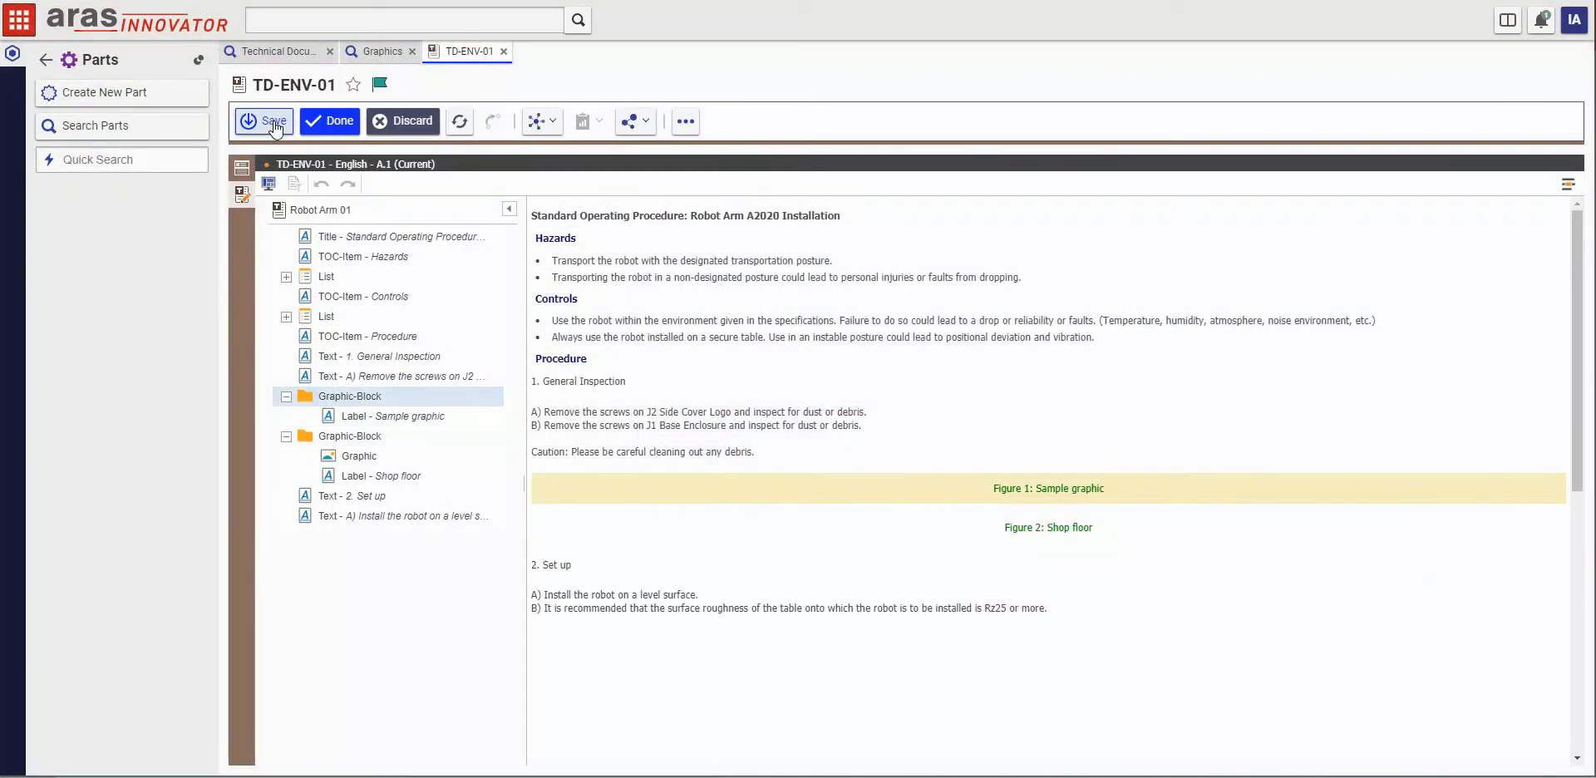
{"action": "right_click", "coordinate": [355, 404]}
{"action": "mouse_move", "coordinate": [382, 433]}
{"action": "left_click", "coordinate": [510, 489]}
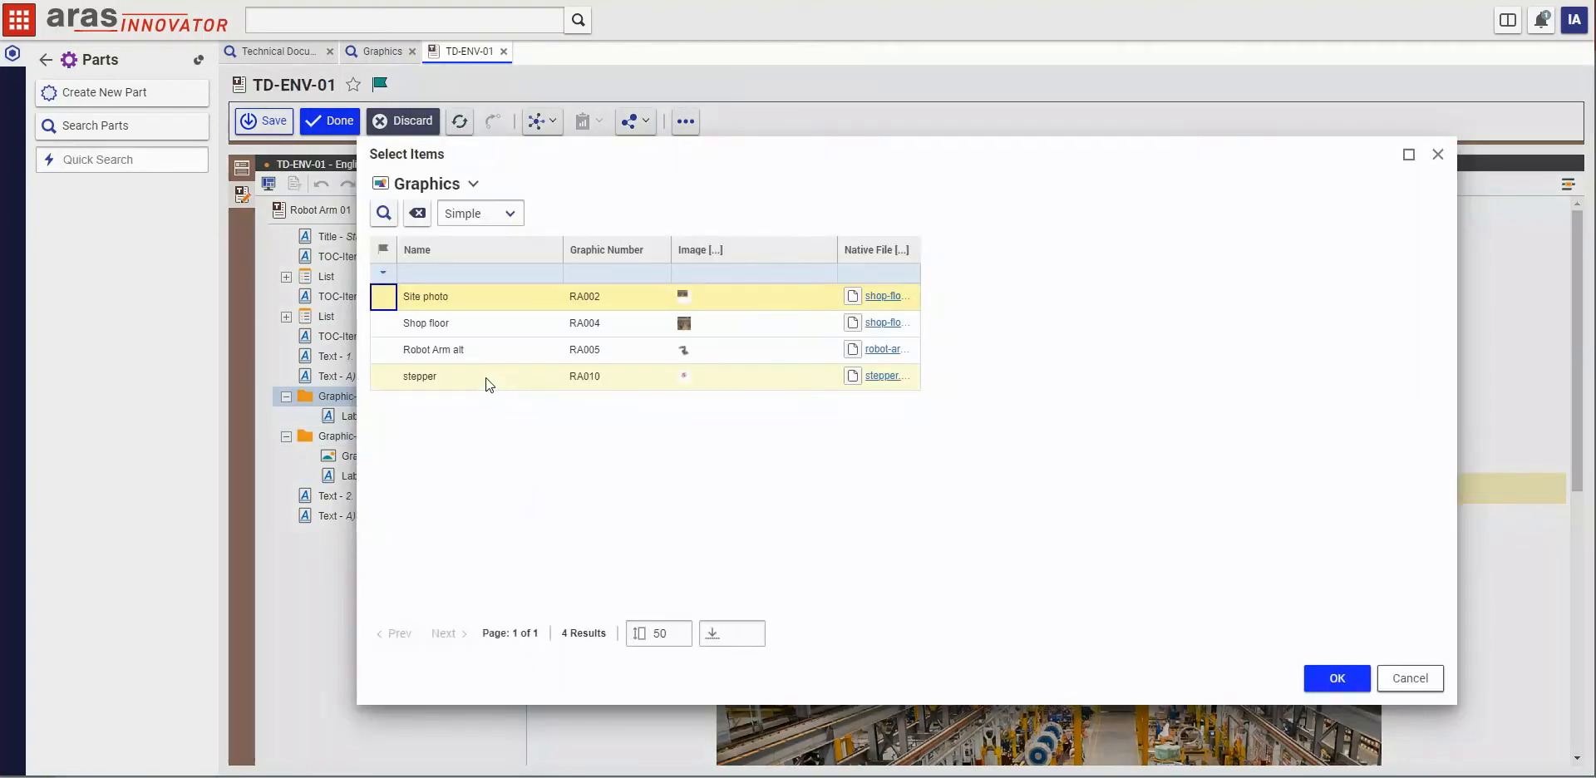
{"action": "left_click", "coordinate": [456, 349]}
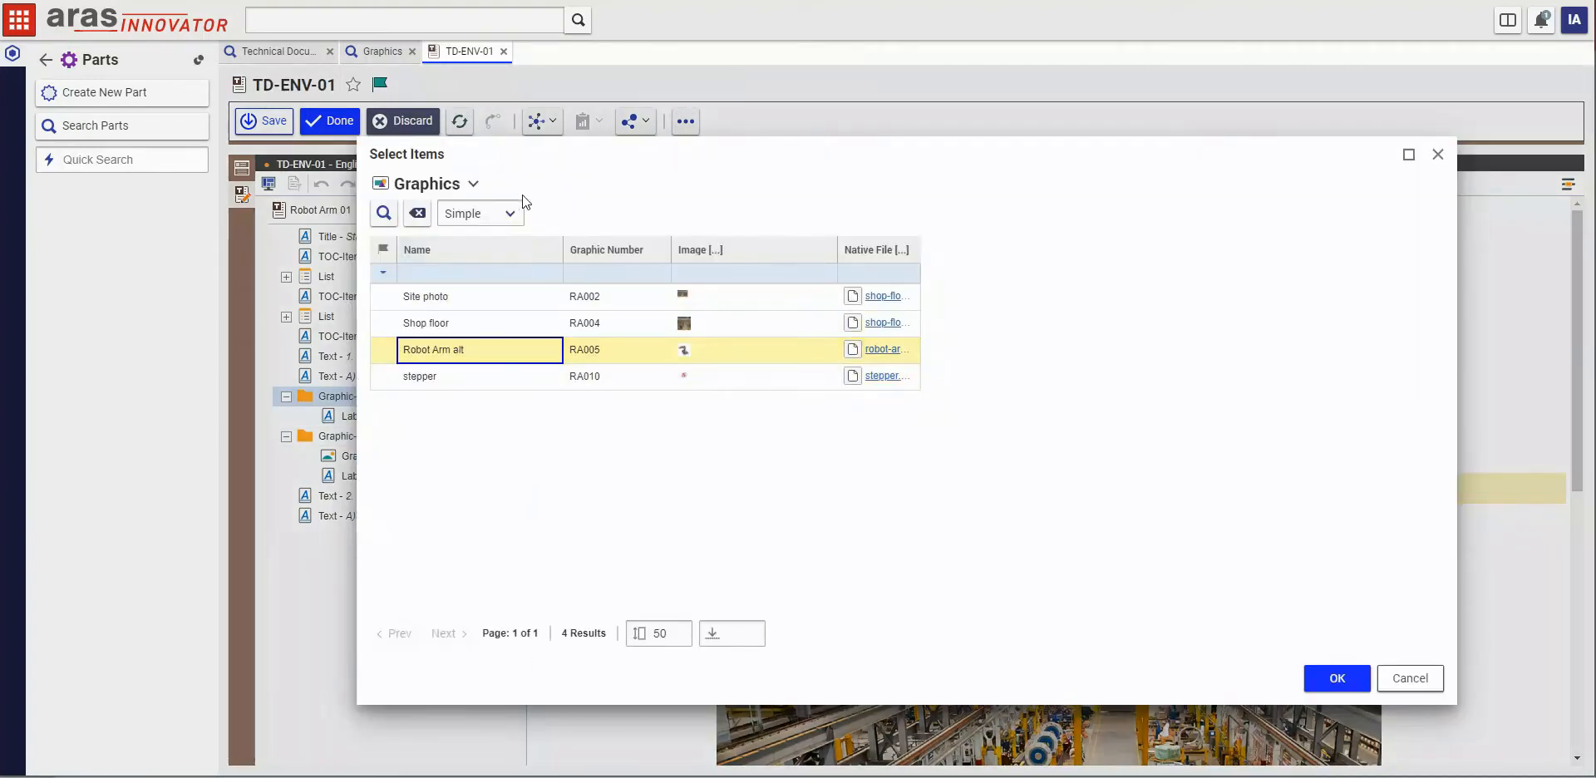
{"action": "left_click", "coordinate": [1337, 677]}
{"action": "scroll", "coordinate": [954, 437], "scroll_direction": "down", "scroll_amount": 5}
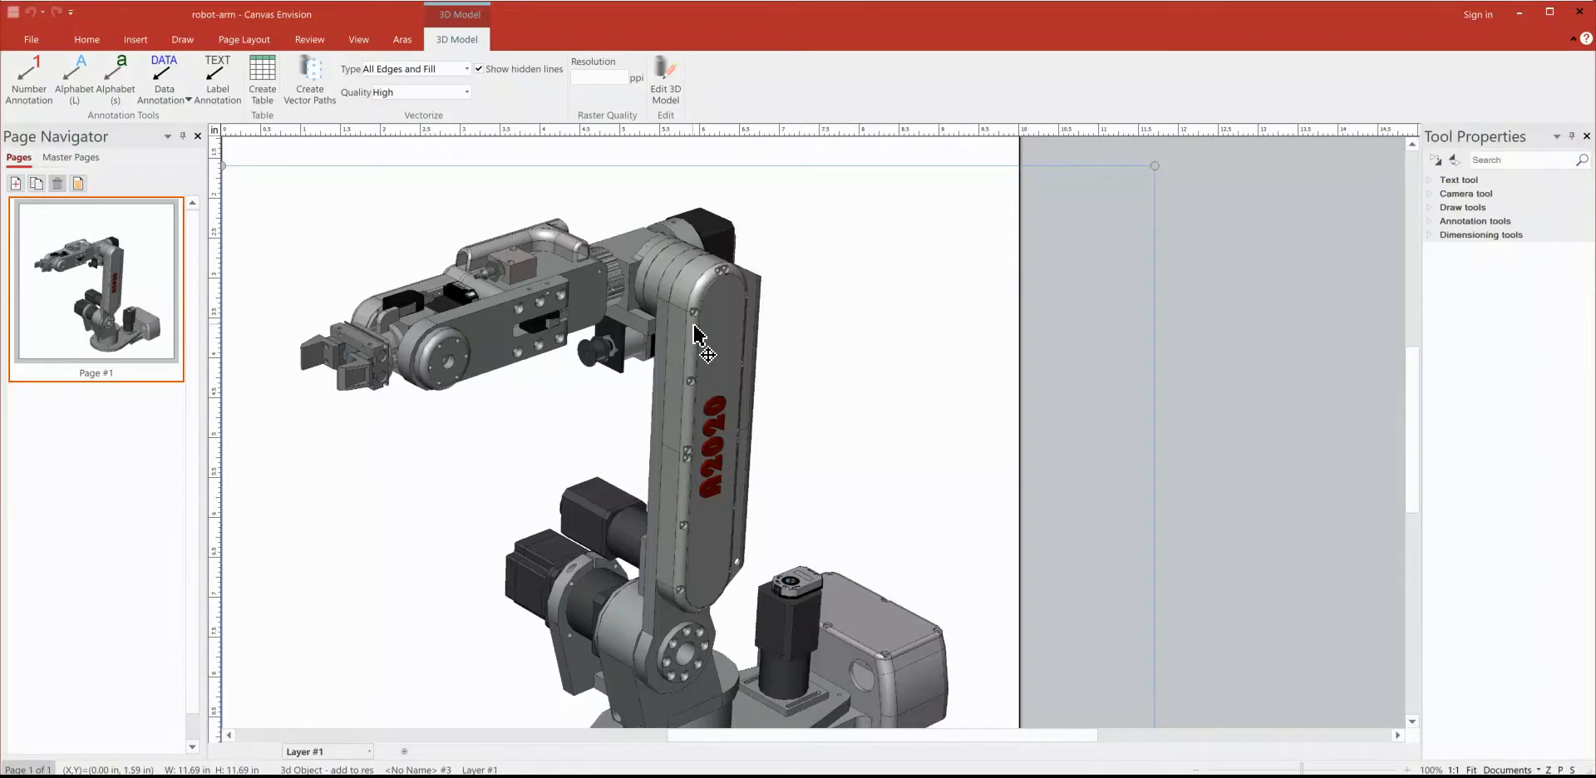
Step: Switch to Canvas Envision and open the robot arm 3D model for editing
{"action": "left_click", "coordinate": [665, 79]}
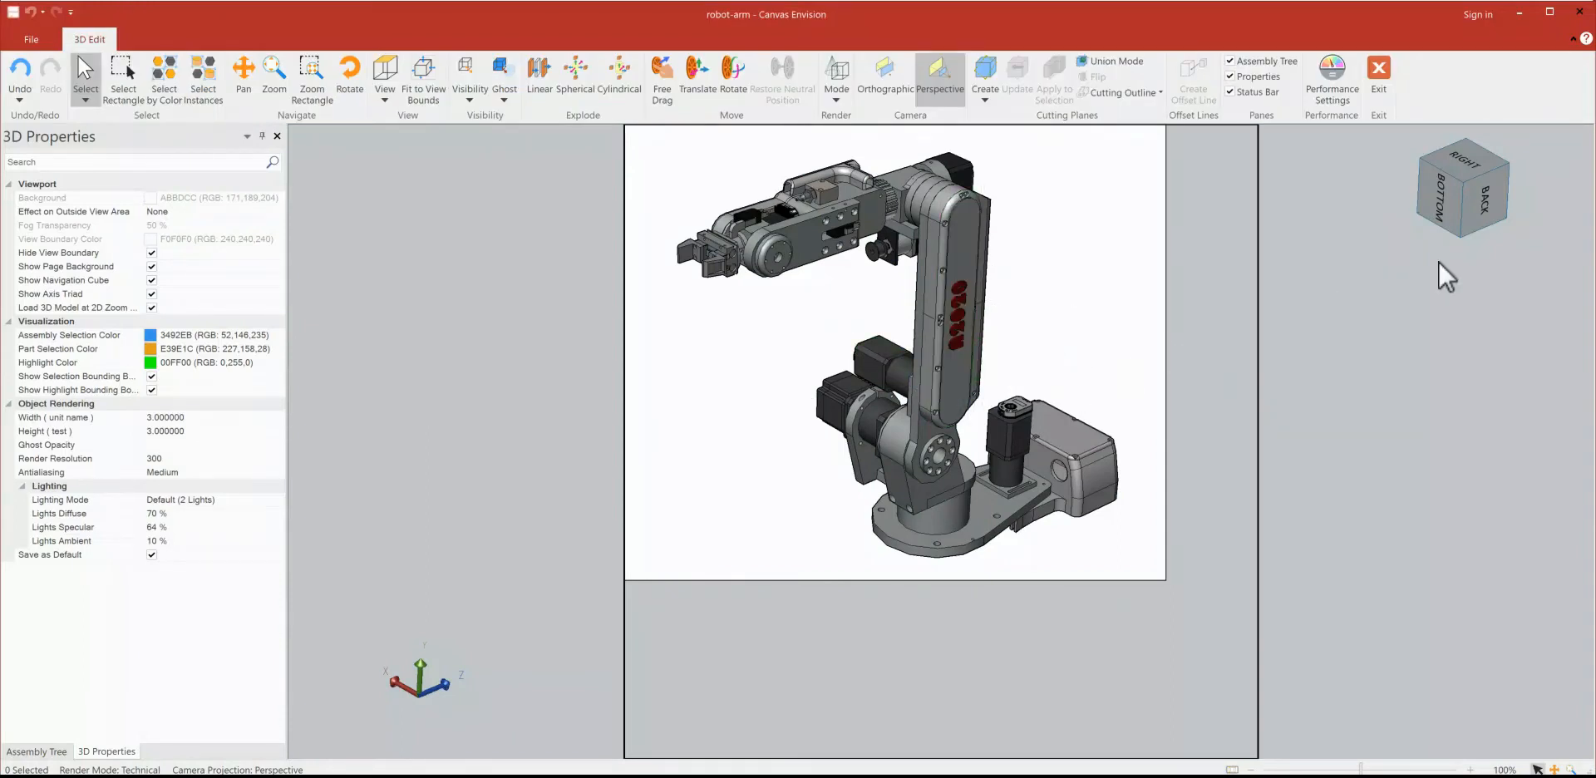
{"action": "left_click_drag", "start_coordinate": [1447, 209], "coordinate": [1402, 249]}
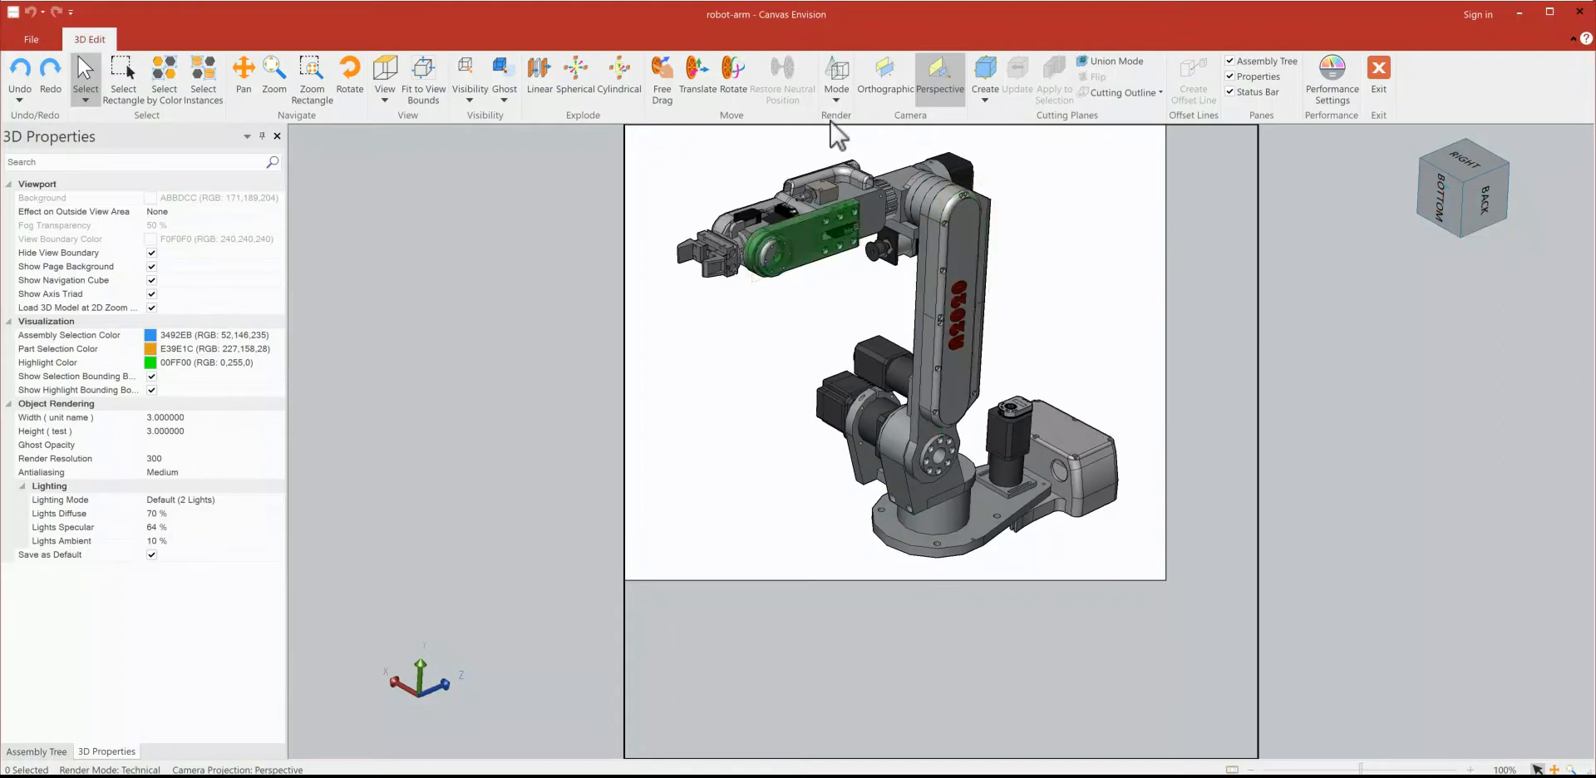
Step: Try the Flat Technical and Silhouette render modes on the robot arm model
{"action": "left_click", "coordinate": [837, 95]}
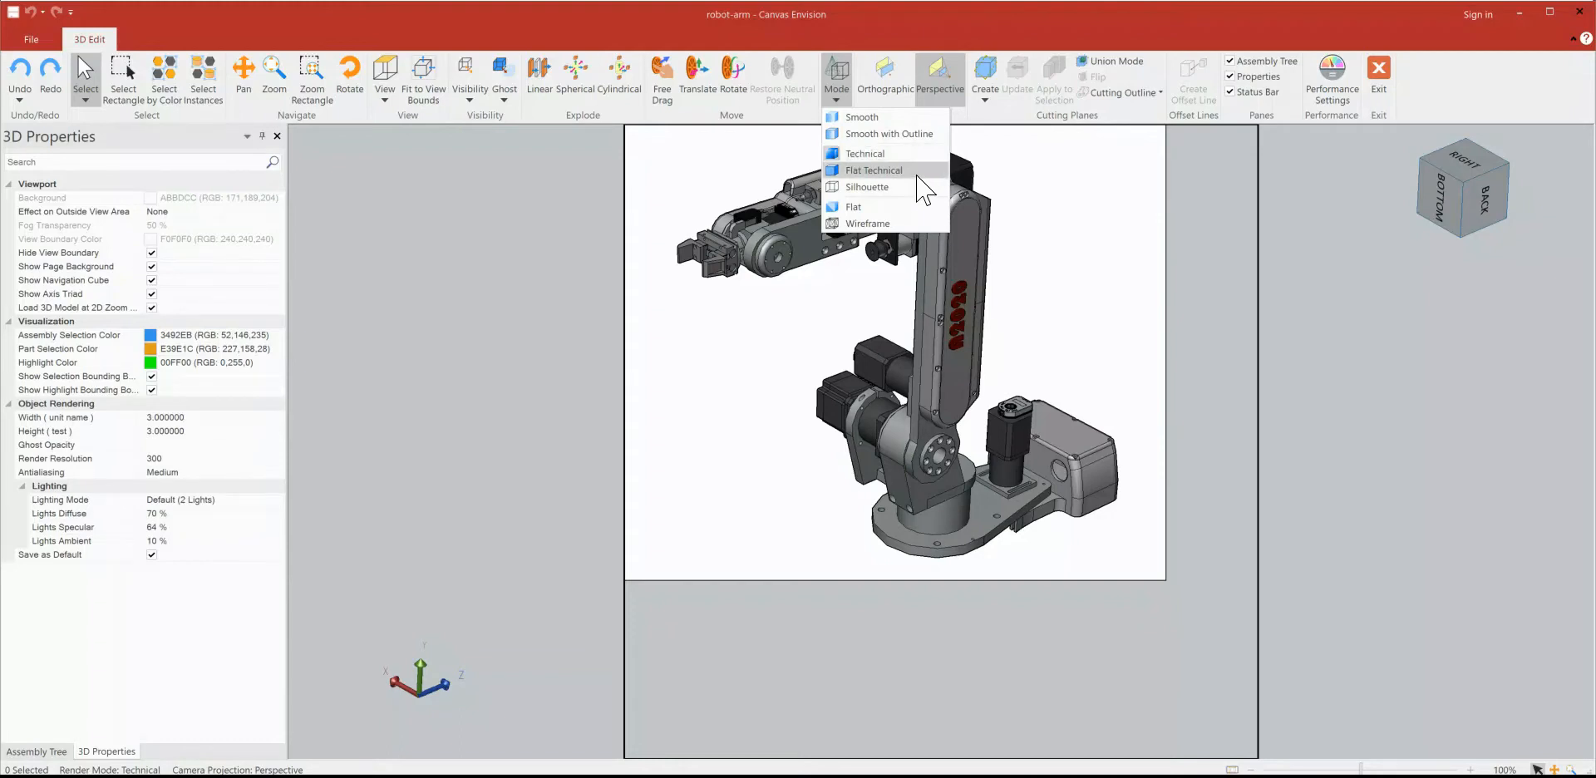
{"action": "left_click", "coordinate": [918, 173]}
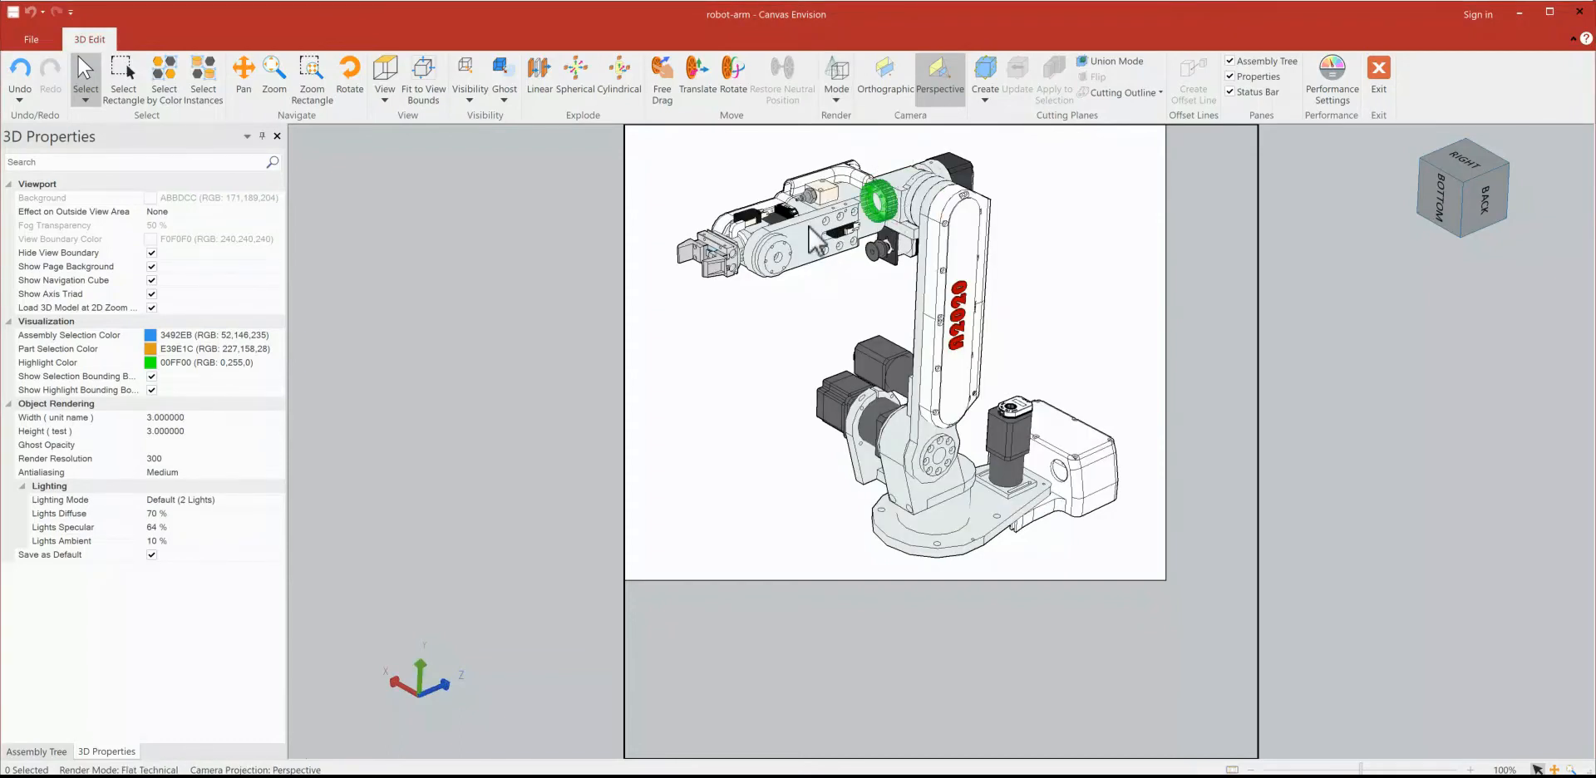
{"action": "left_click", "coordinate": [1462, 220]}
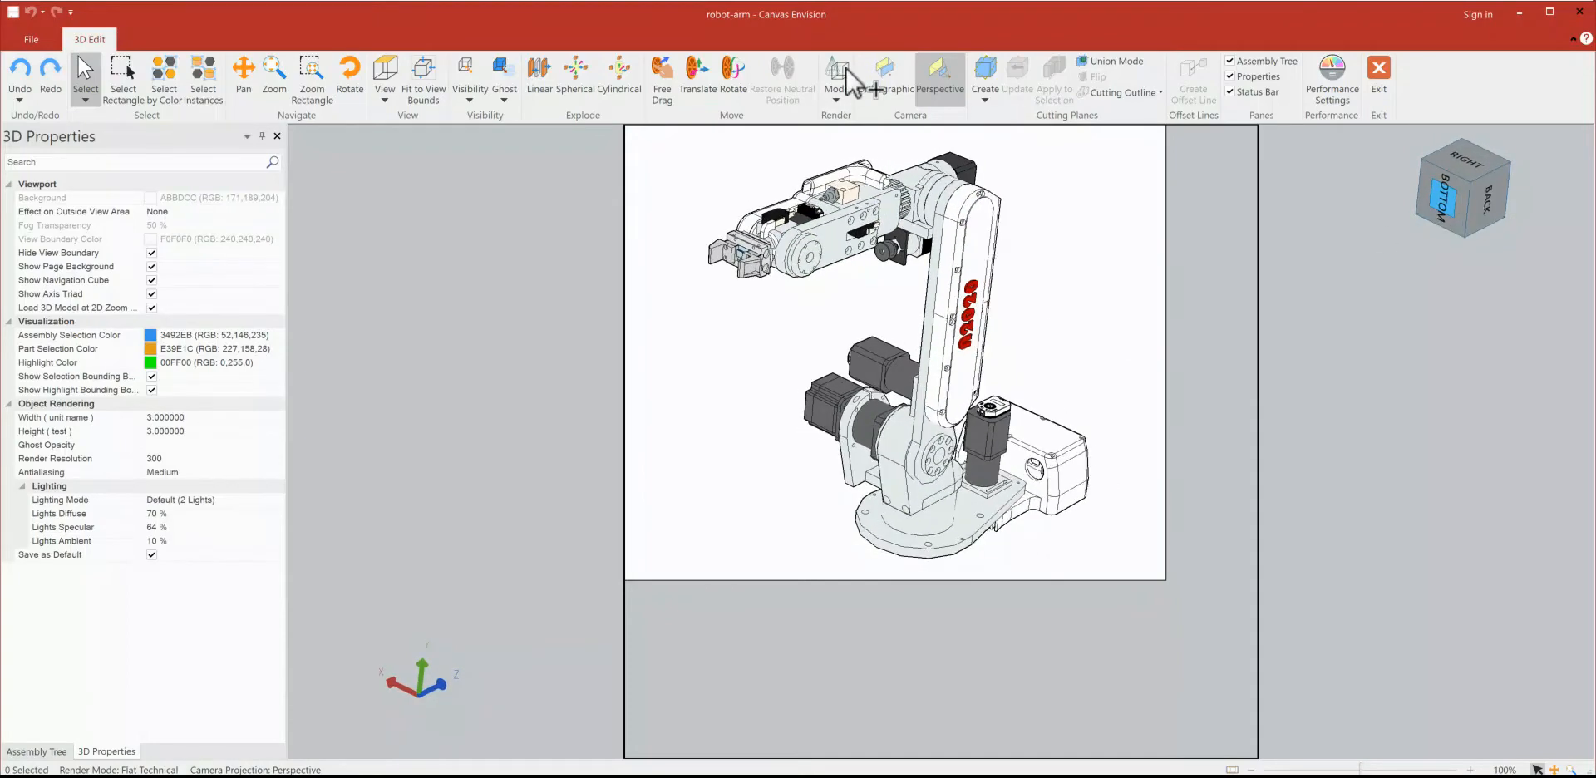
{"action": "left_click", "coordinate": [836, 98]}
{"action": "left_click", "coordinate": [856, 188]}
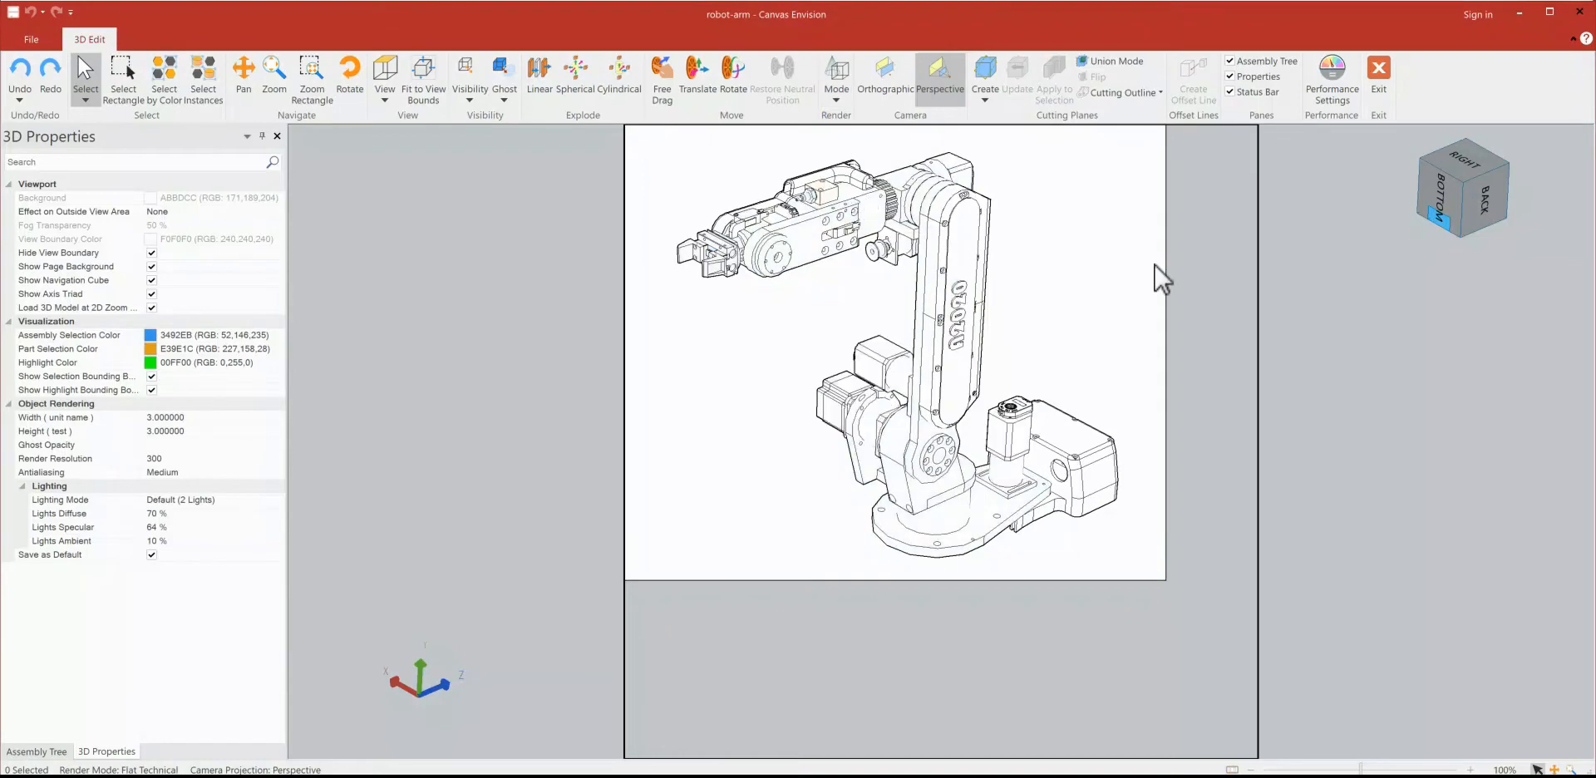
Step: Select the lower J2 arm cover spacer, tilt the model slightly, and undo the changes back to Technical rendering
{"action": "left_click", "coordinate": [957, 364]}
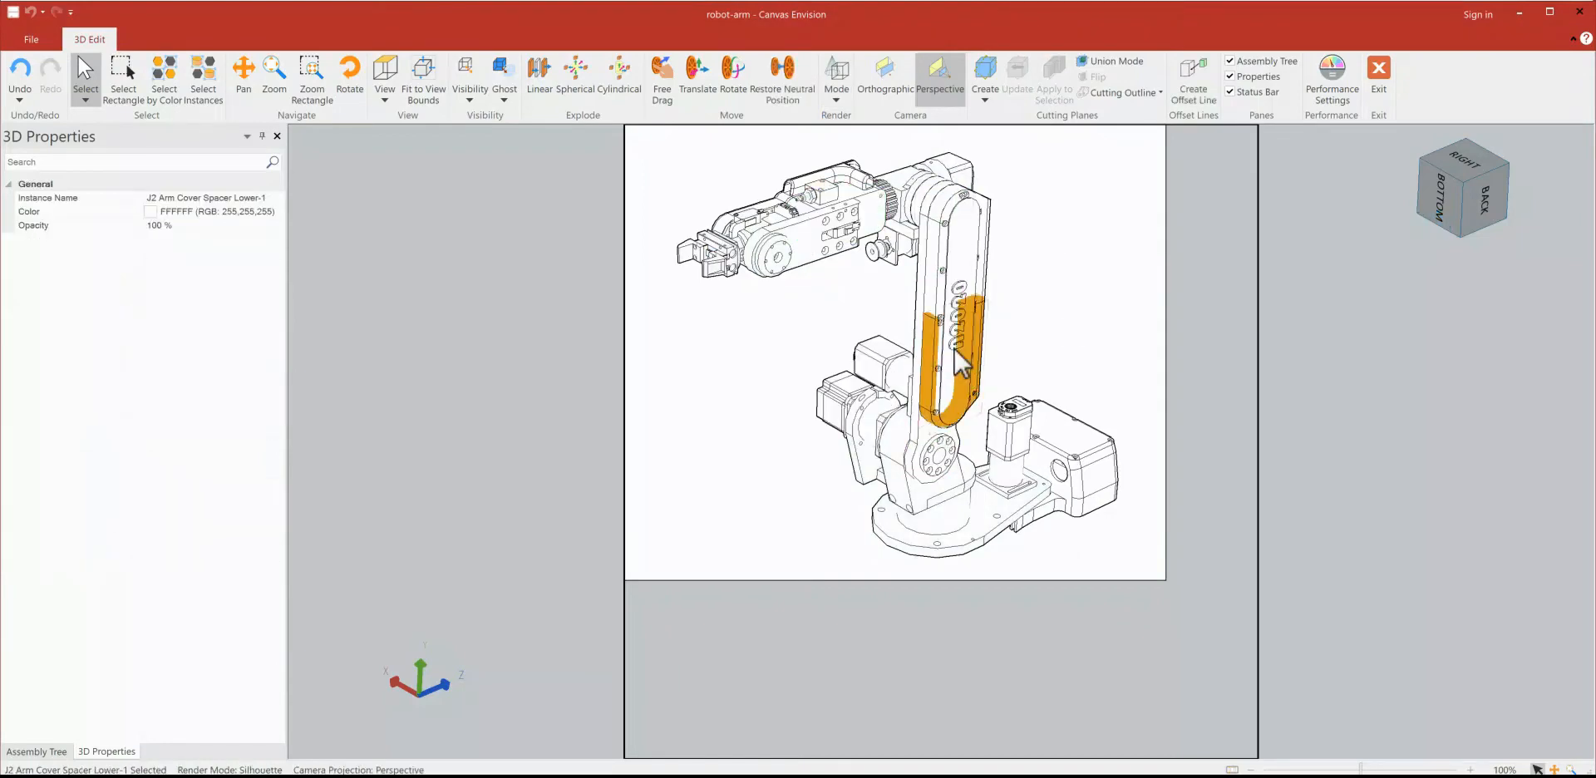
{"action": "left_click", "coordinate": [1482, 206]}
{"action": "left_click_drag", "start_coordinate": [1476, 202], "coordinate": [1501, 197]}
{"action": "key", "text": "ctrl+z"}
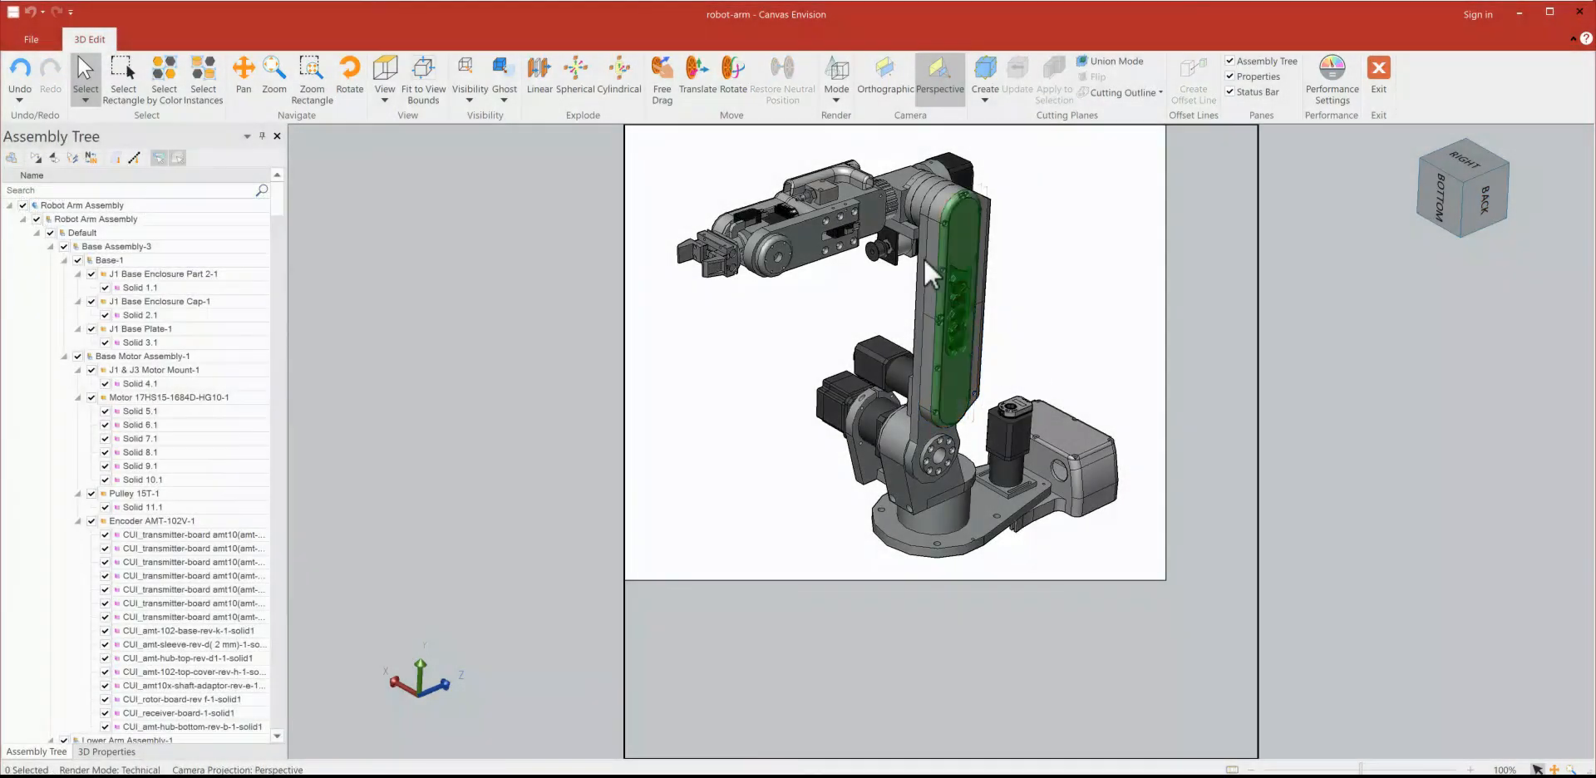
Step: Locate the J2 arm in the assembly tree, then hide and show again J2 Assembly-1 and J2 Side Cover Logo-1
{"action": "left_click", "coordinate": [931, 316]}
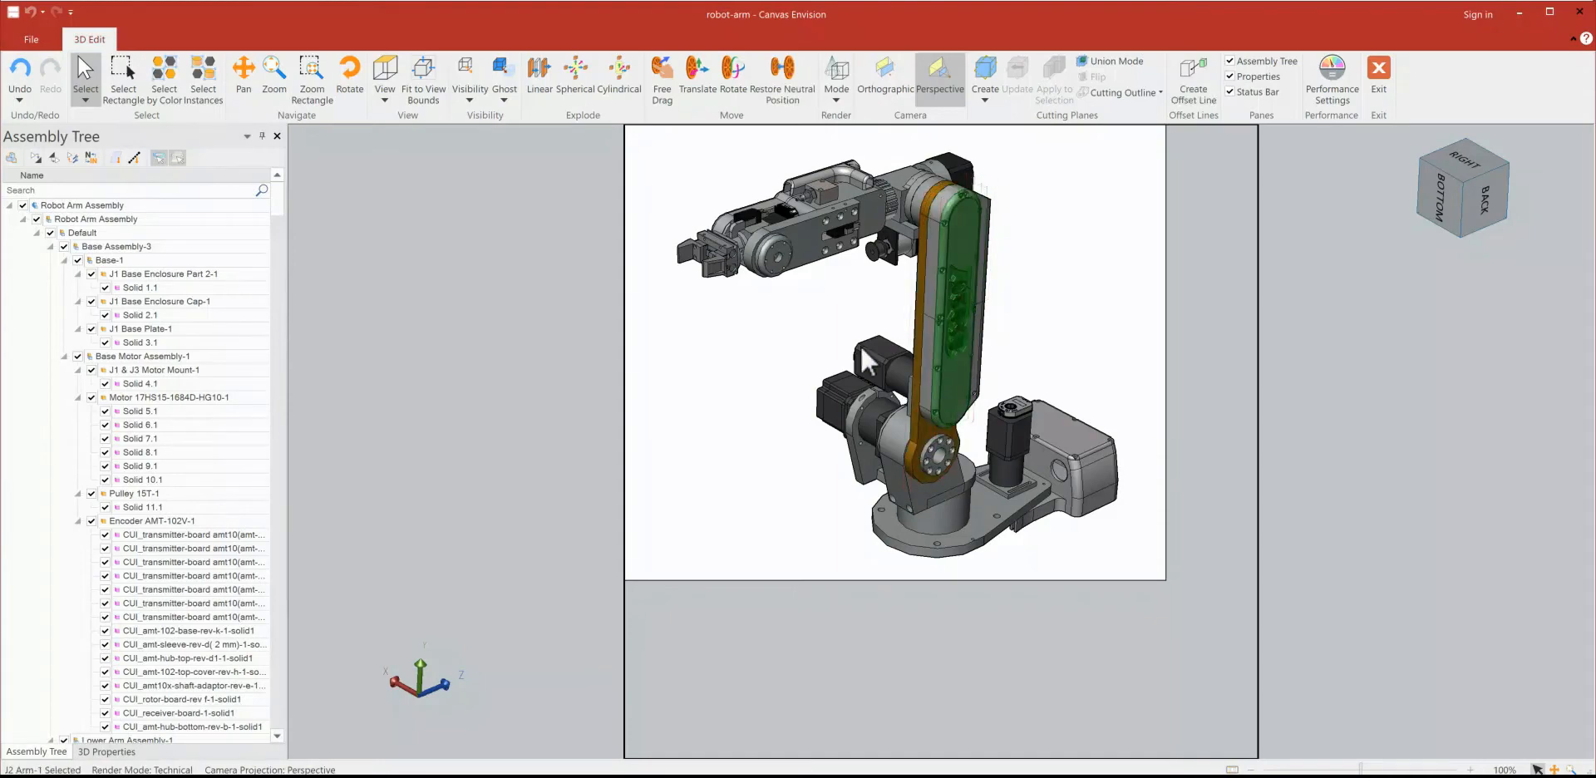
{"action": "scroll", "coordinate": [190, 394], "scroll_direction": "down", "scroll_amount": 9}
{"action": "scroll", "coordinate": [189, 395], "scroll_direction": "down", "scroll_amount": 7}
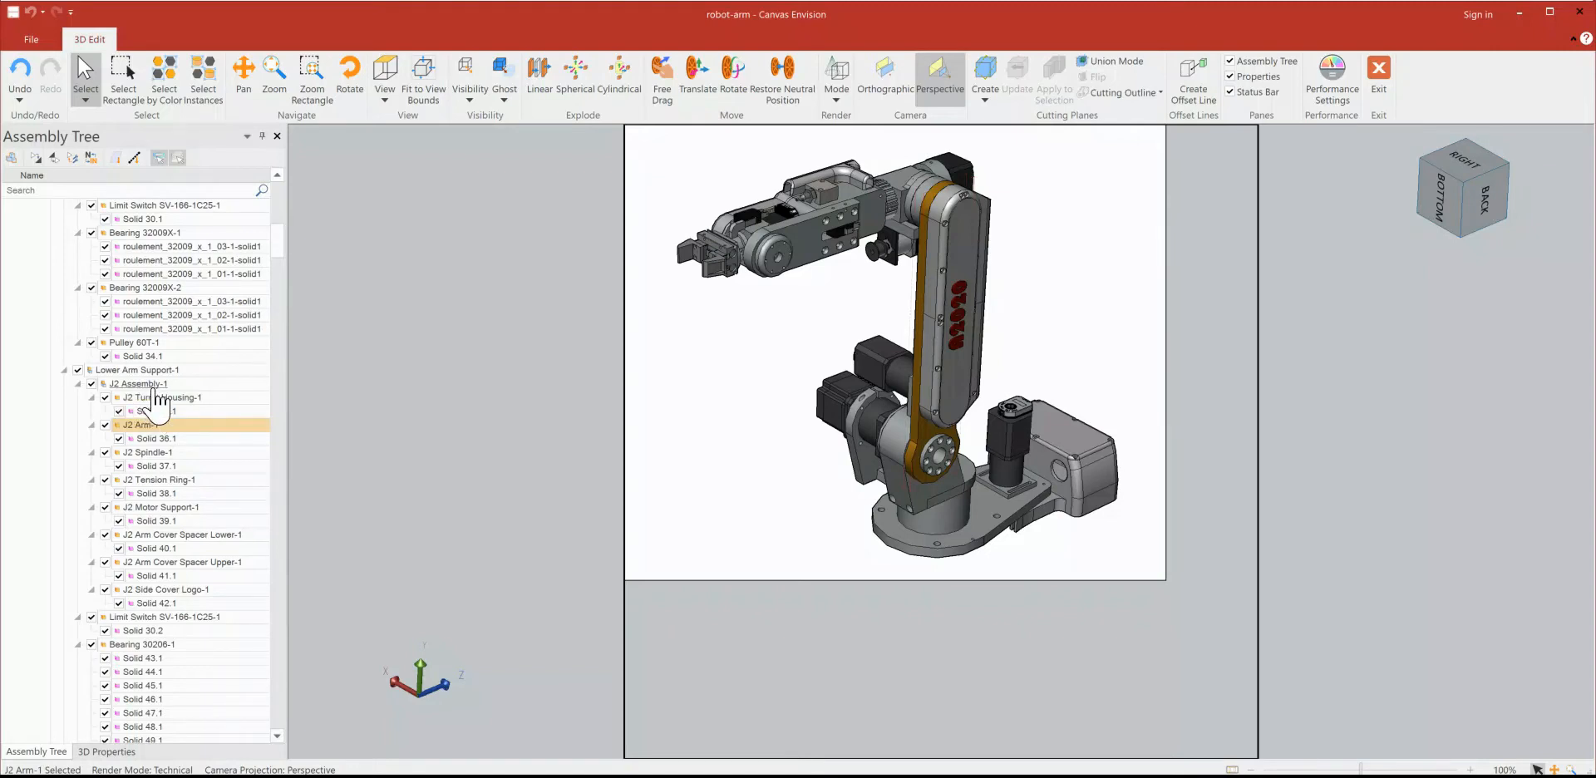
{"action": "left_click", "coordinate": [91, 383]}
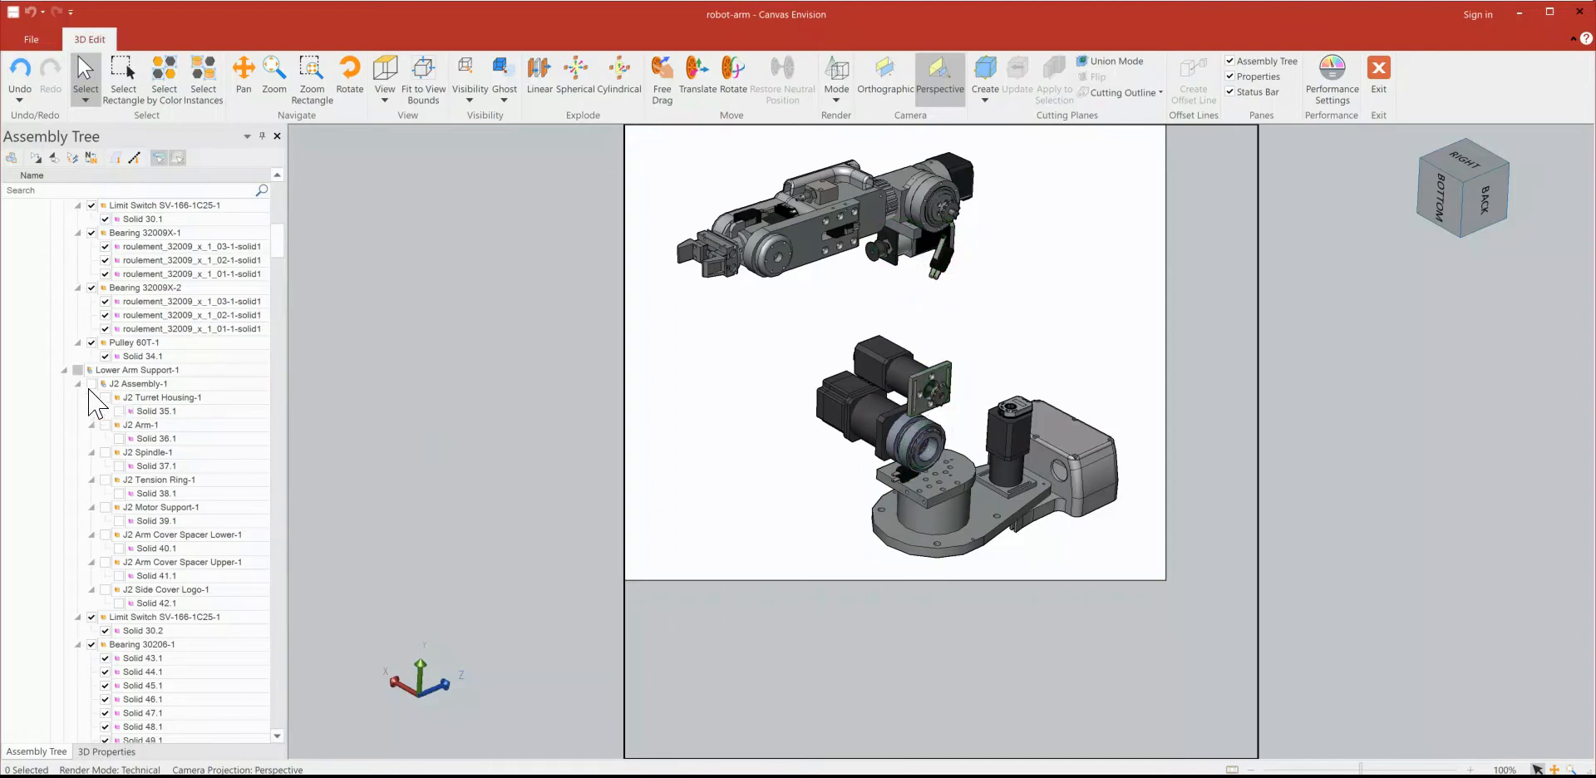
{"action": "left_click", "coordinate": [90, 386]}
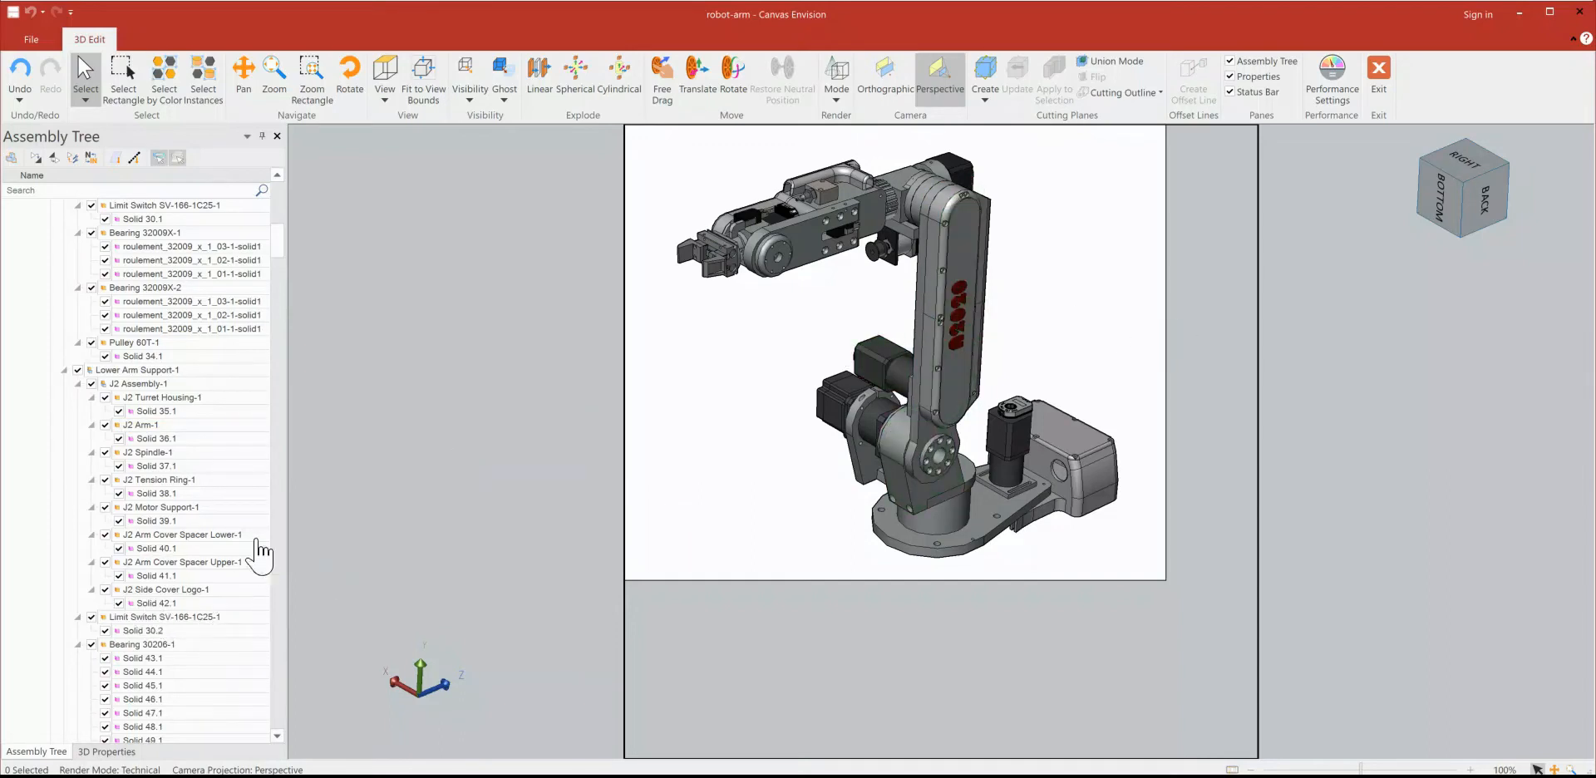
{"action": "left_click", "coordinate": [103, 590]}
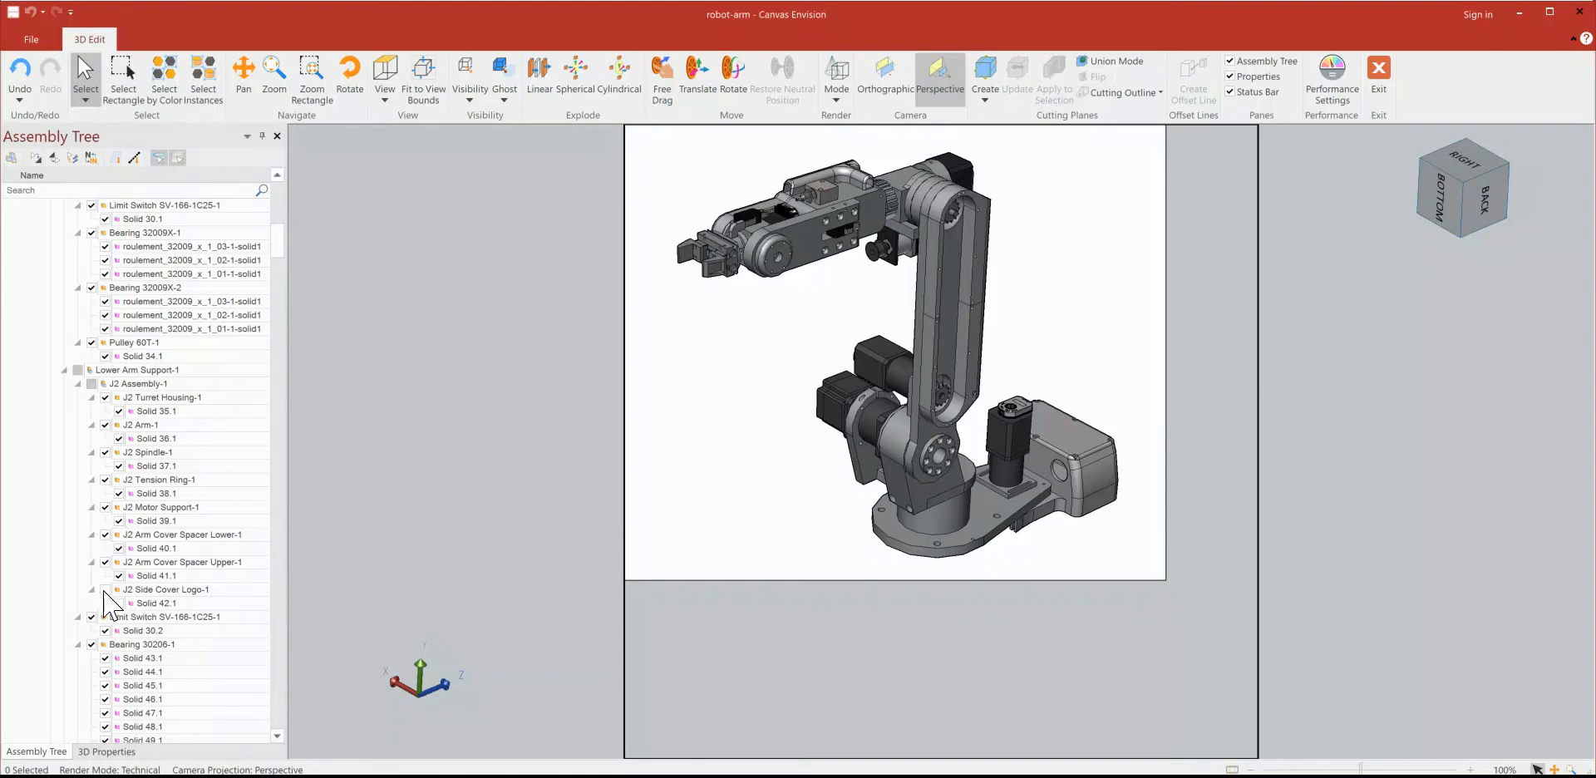
{"action": "left_click", "coordinate": [104, 590]}
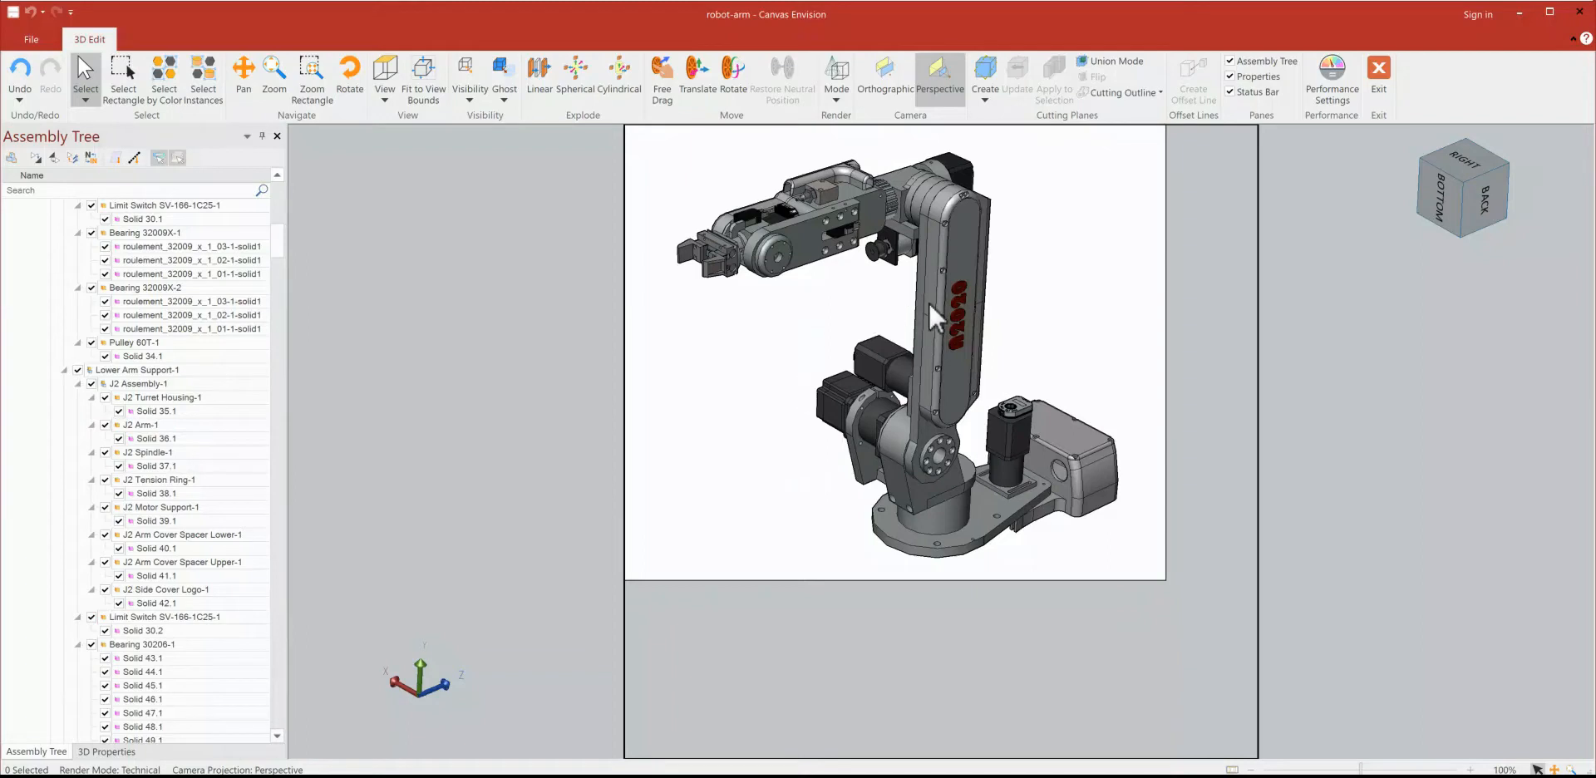
Step: Explode J2 Side Cover Logo-1 linearly outward from the arm and finish the 3D editing
{"action": "left_click", "coordinate": [955, 274]}
{"action": "left_click", "coordinate": [538, 76]}
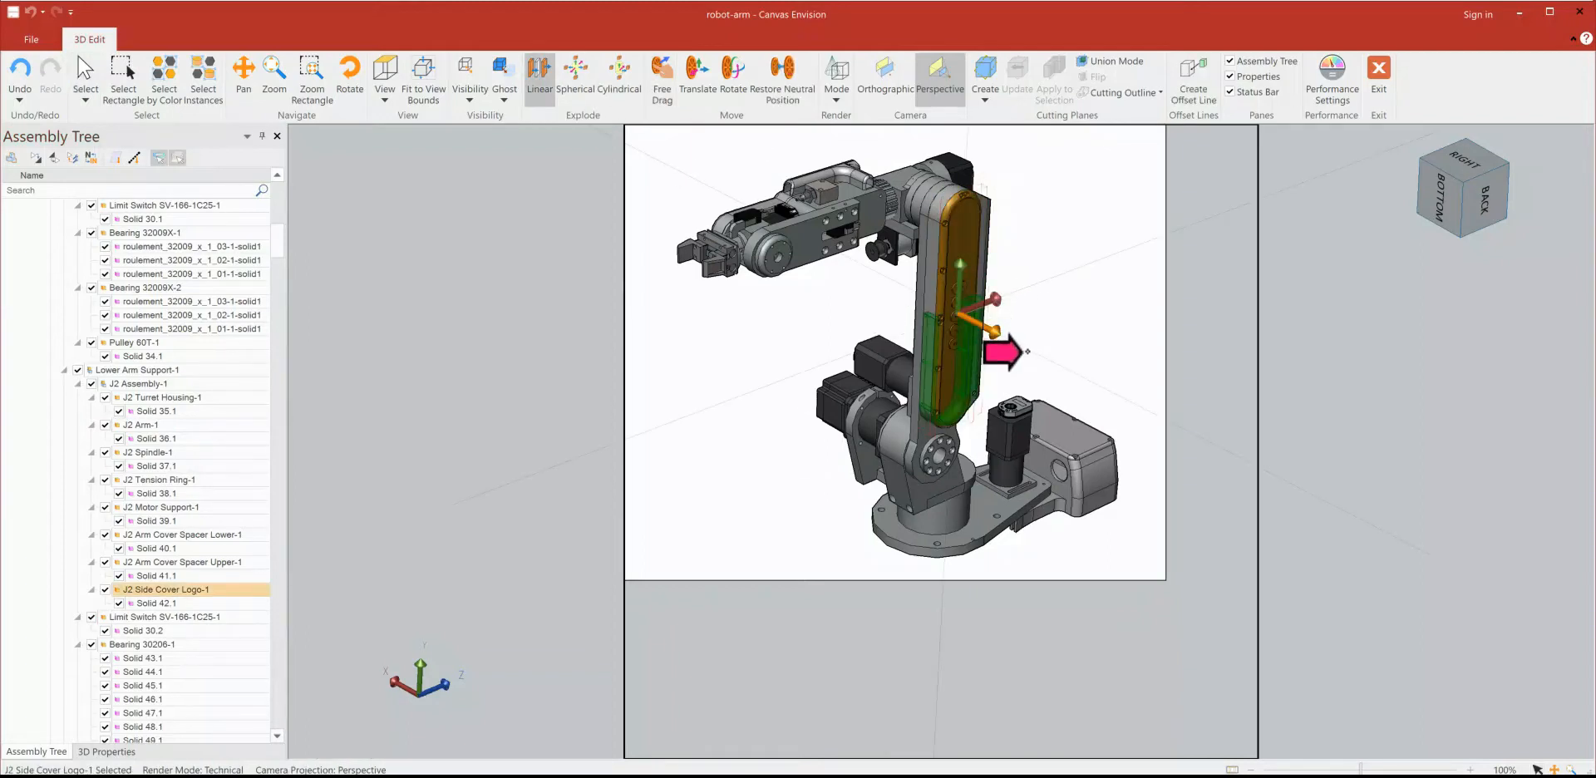
{"action": "left_click_drag", "start_coordinate": [1053, 357], "coordinate": [1070, 373]}
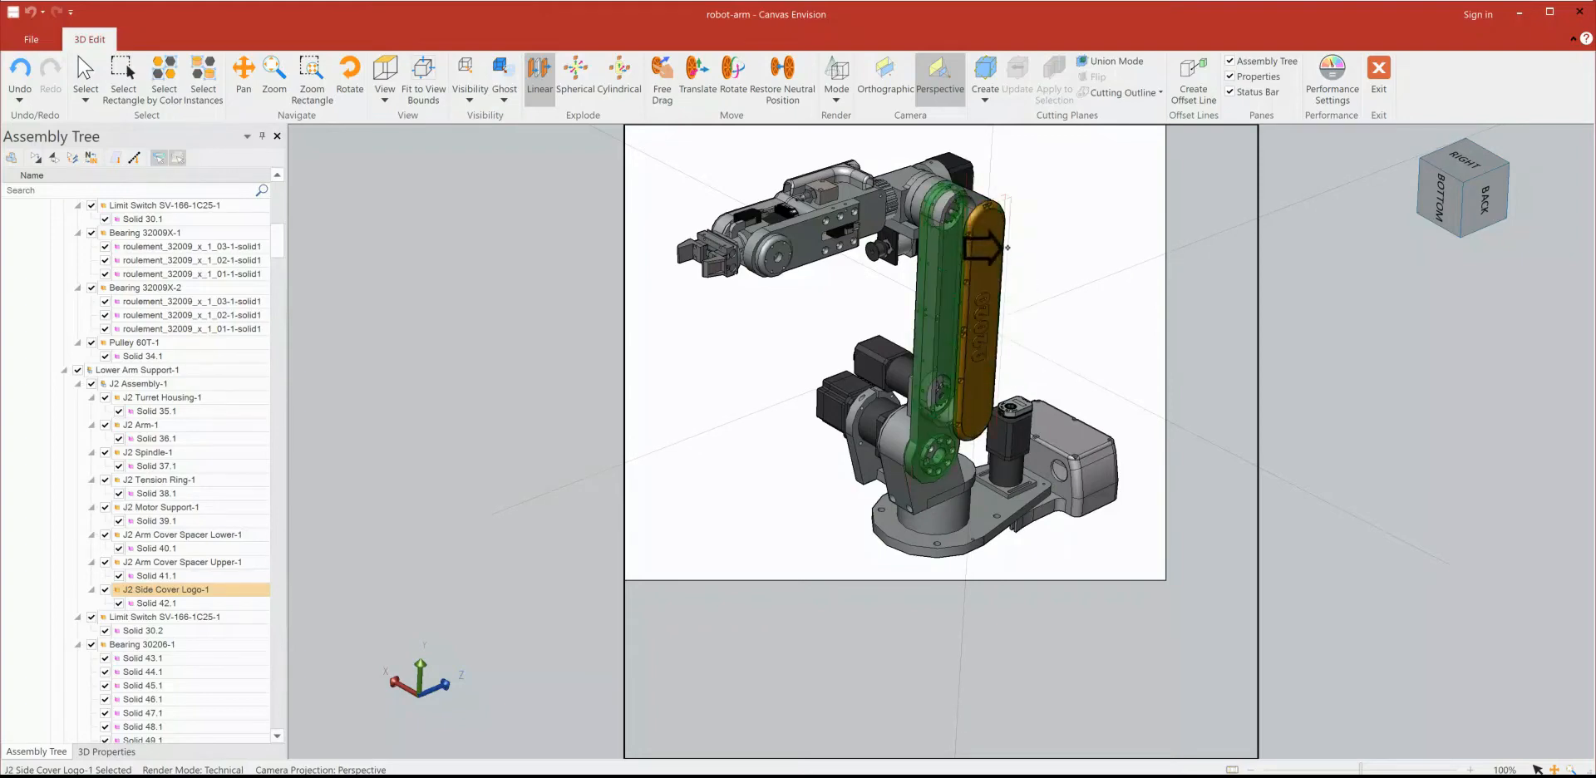
{"action": "left_click", "coordinate": [1379, 95]}
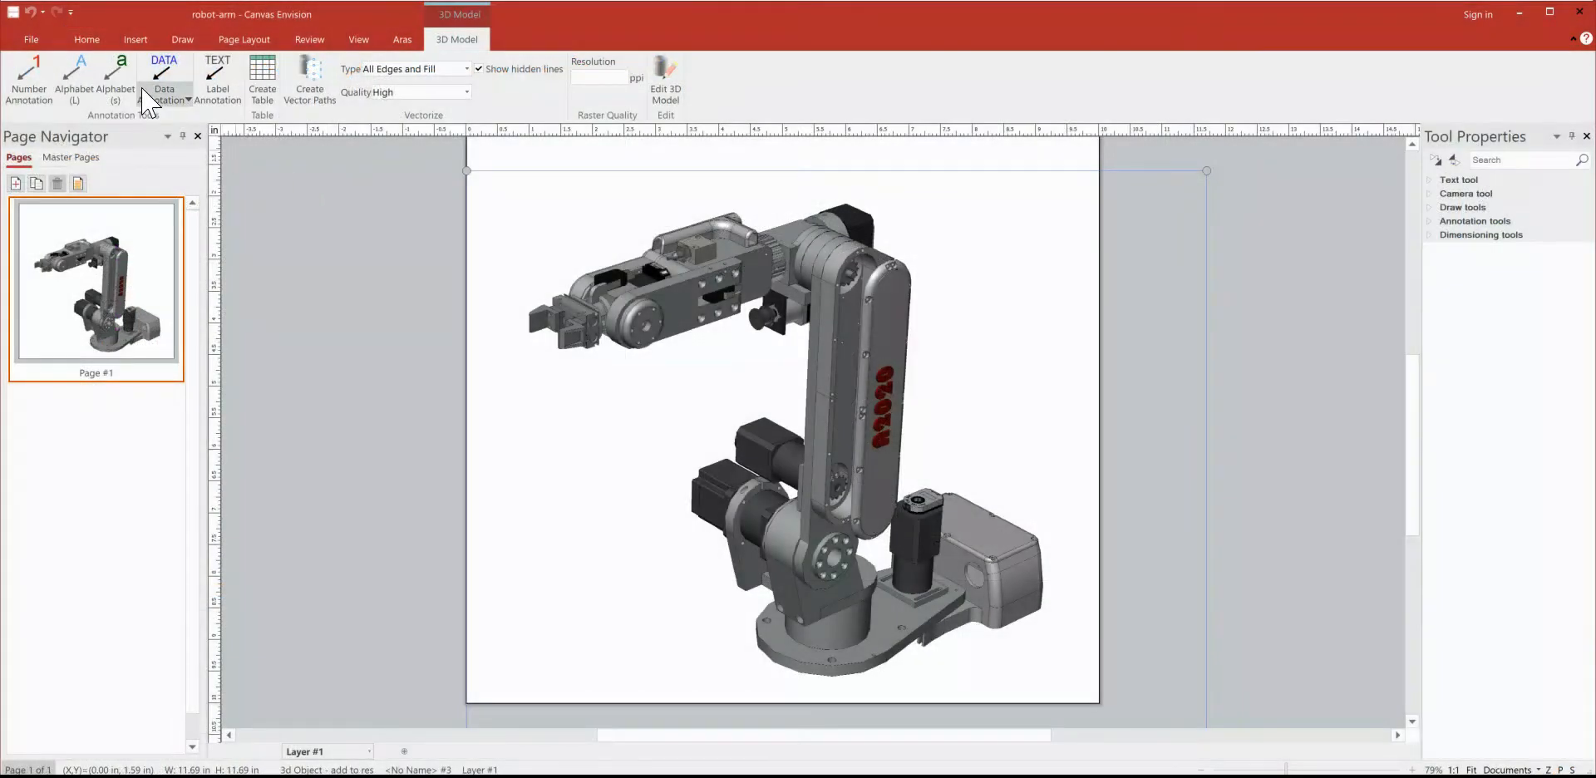
Step: Add name data annotations to the J2 side cover and the motor at the elbow, with labels beside the arm
{"action": "left_click", "coordinate": [163, 99]}
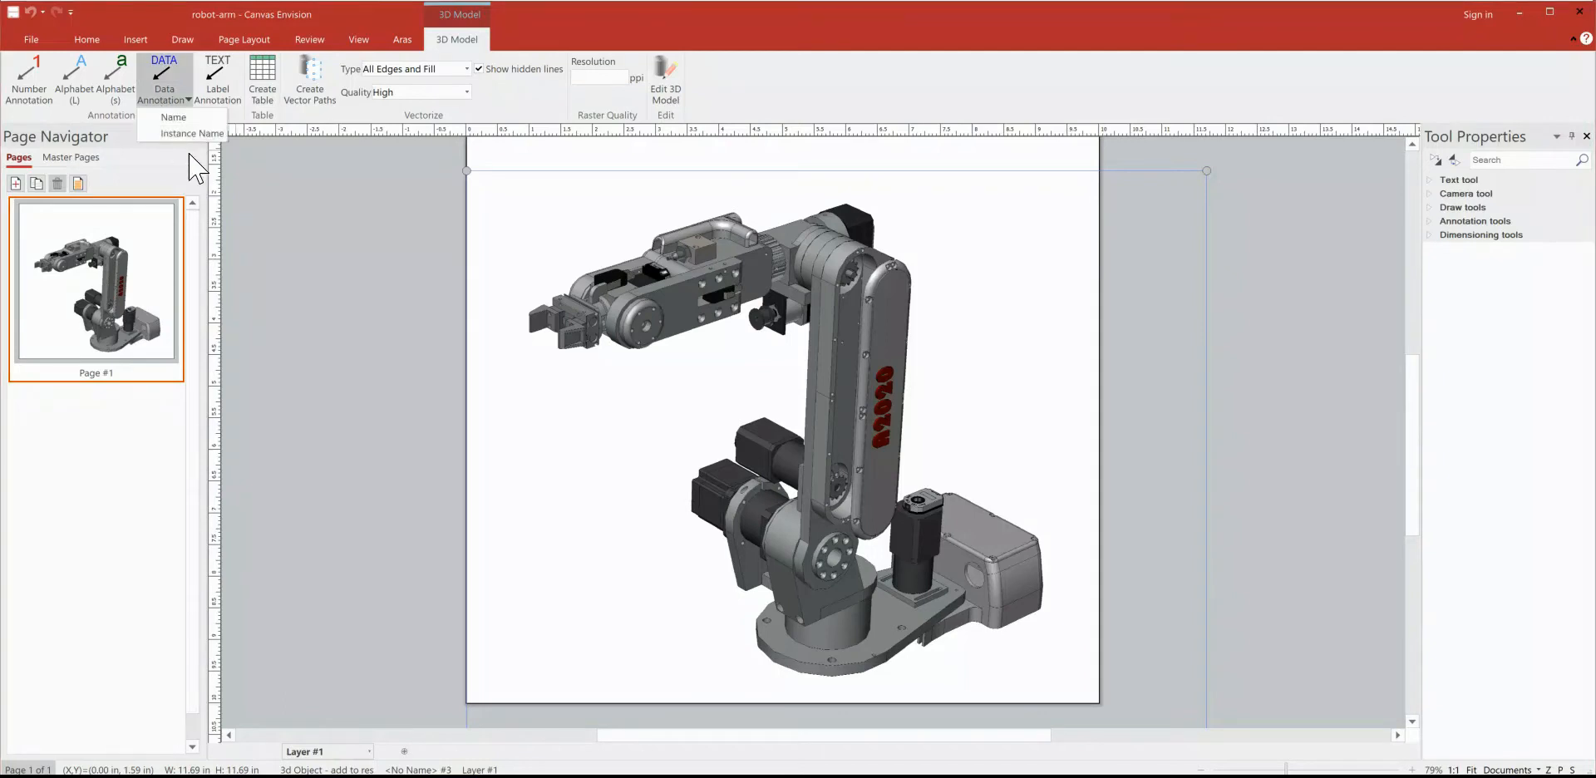
{"action": "left_click", "coordinate": [190, 133]}
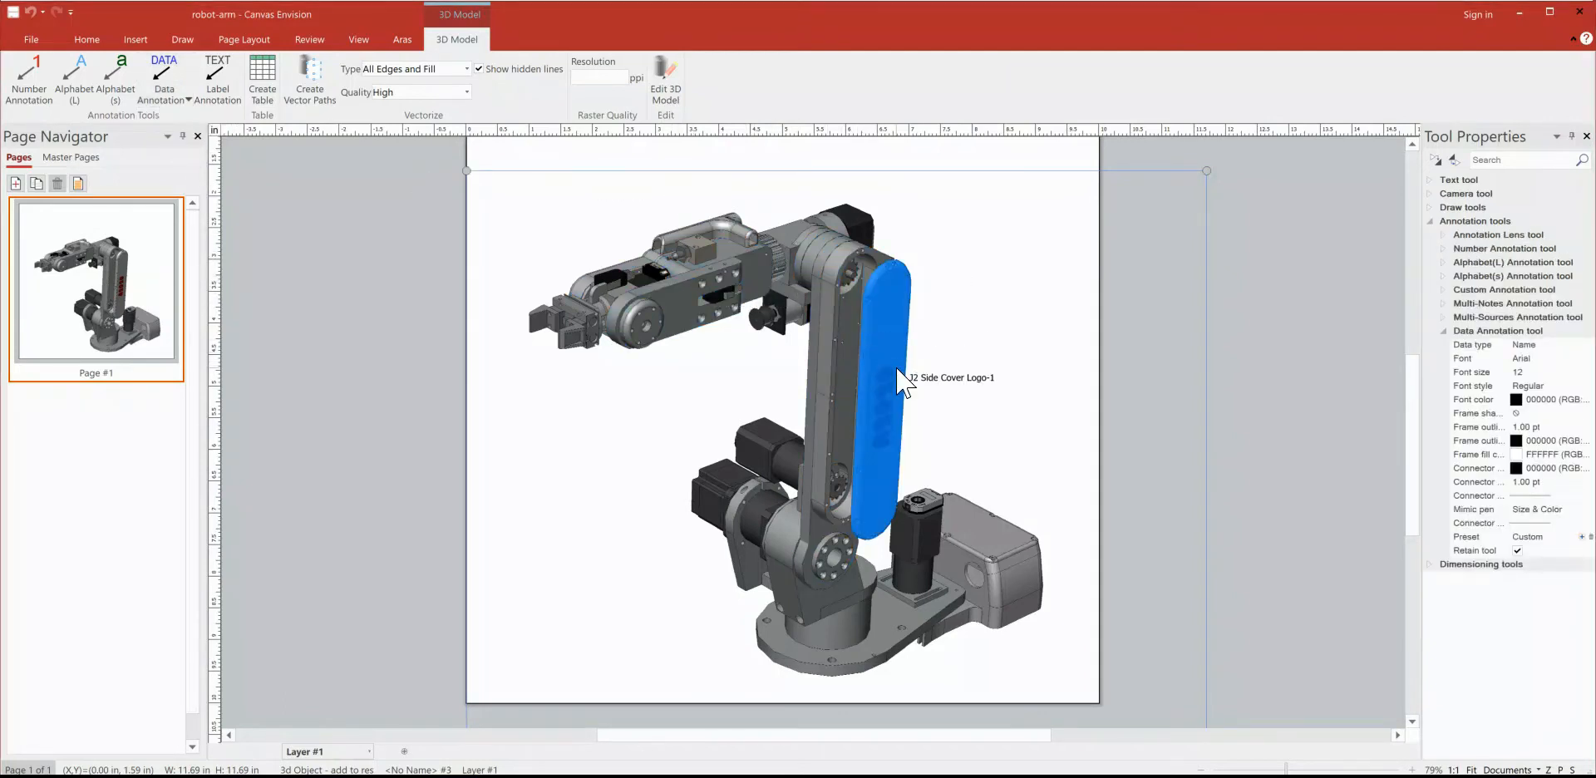
{"action": "left_click", "coordinate": [912, 309]}
{"action": "left_click", "coordinate": [974, 332]}
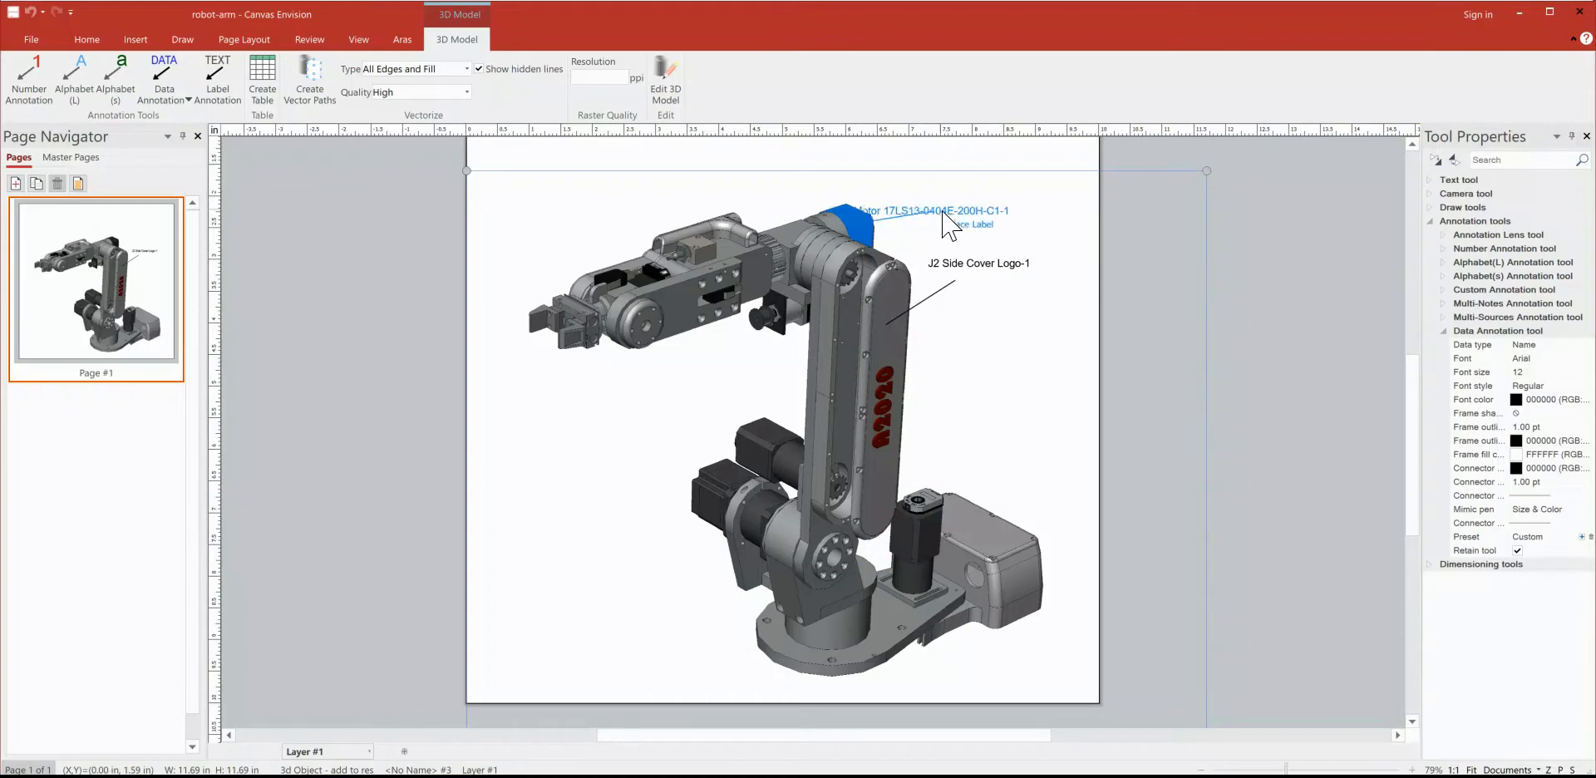
Step: Annotate the two rear shoulder motors and the upright base motor with their part names, placing each label above its motor
{"action": "left_click", "coordinate": [755, 437]}
{"action": "left_click", "coordinate": [681, 386]}
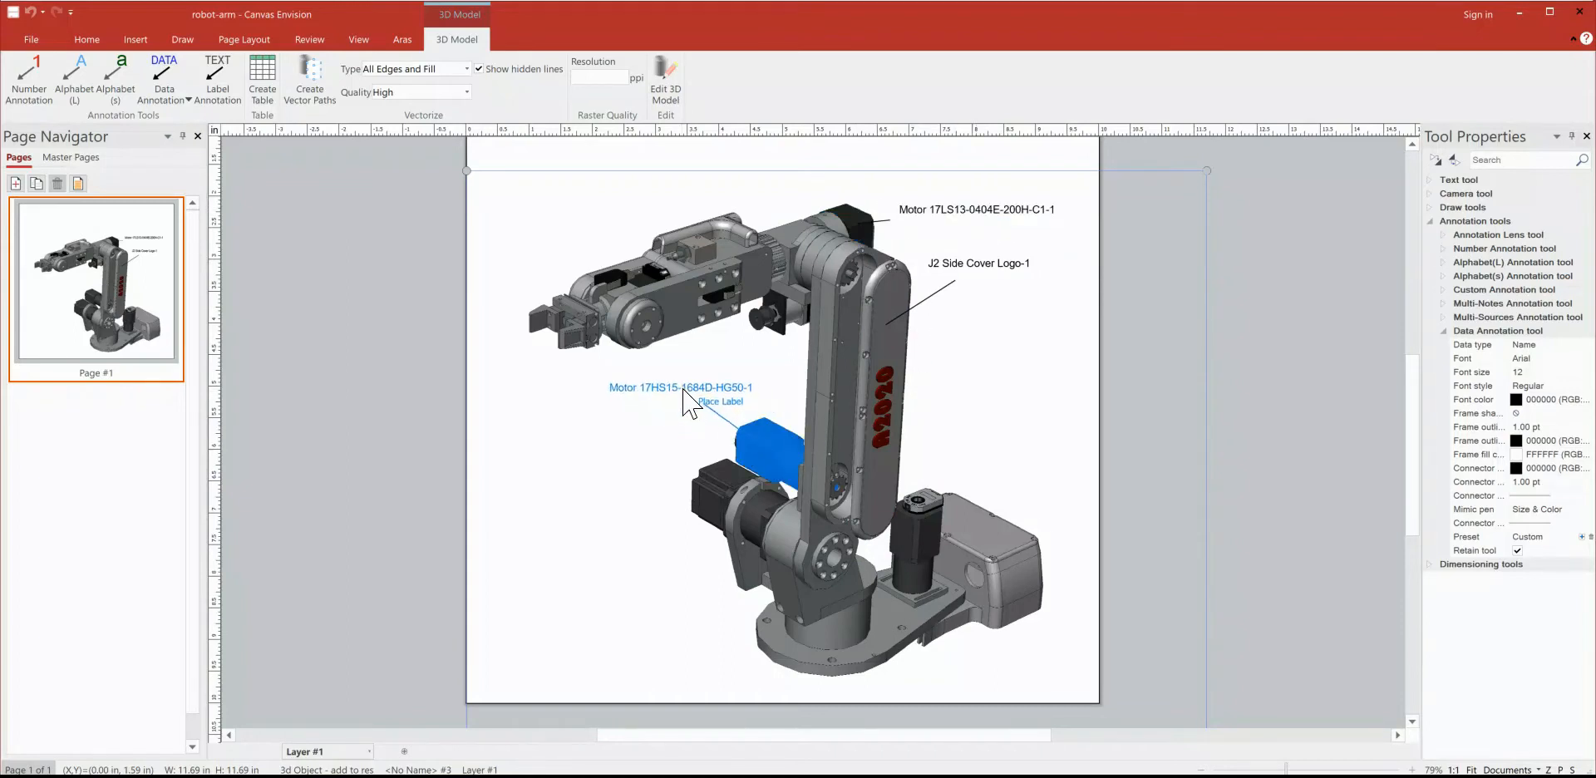
{"action": "left_click", "coordinate": [702, 484]}
{"action": "left_click", "coordinate": [635, 453]}
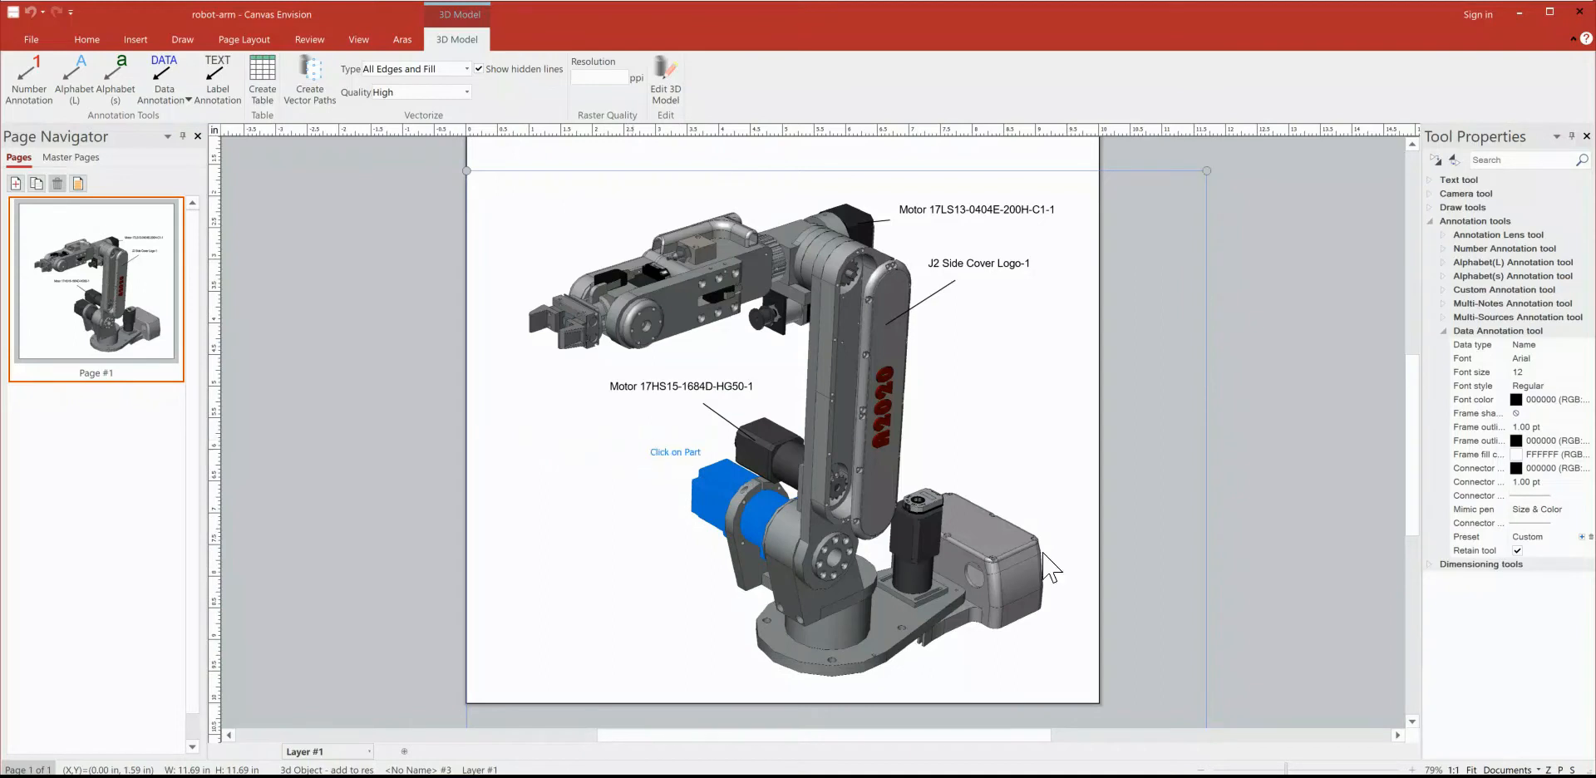
{"action": "left_click", "coordinate": [979, 453]}
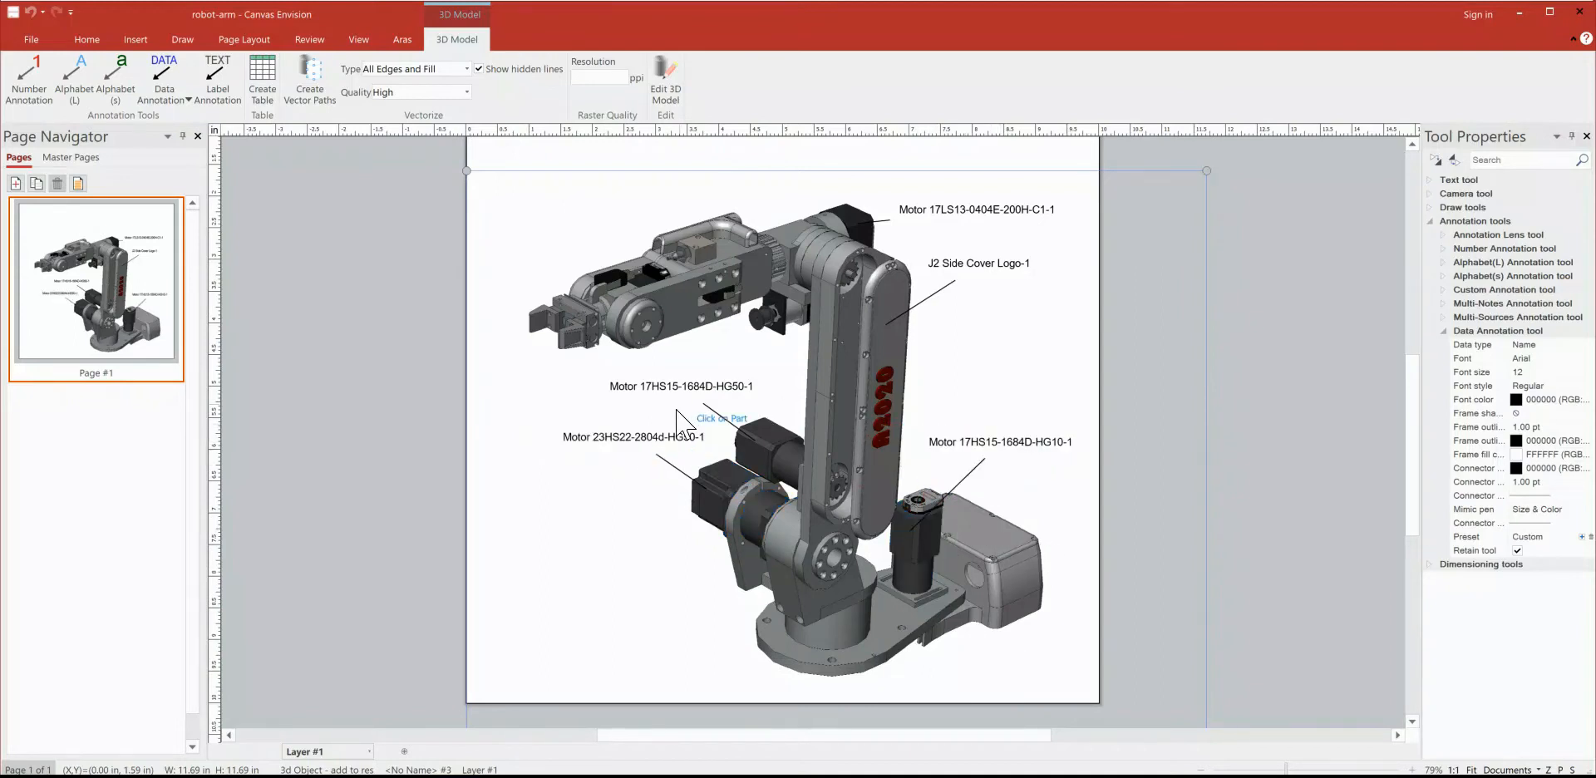
Step: Add an oval 200% lens annotation centred on the gripper and place it above the gripper in the page's upper-left corner
{"action": "left_click", "coordinate": [179, 42]}
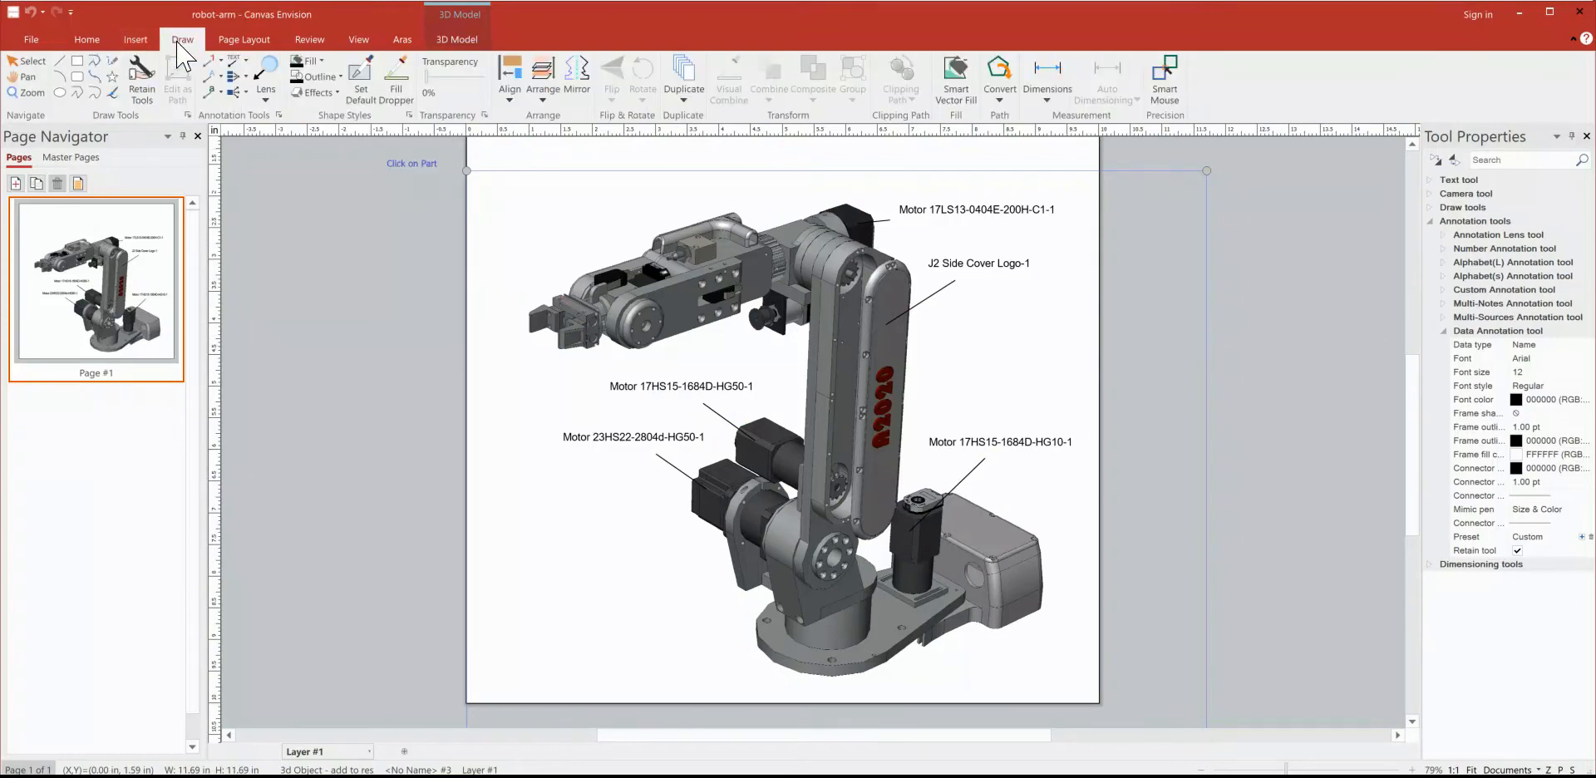
{"action": "left_click", "coordinate": [266, 77]}
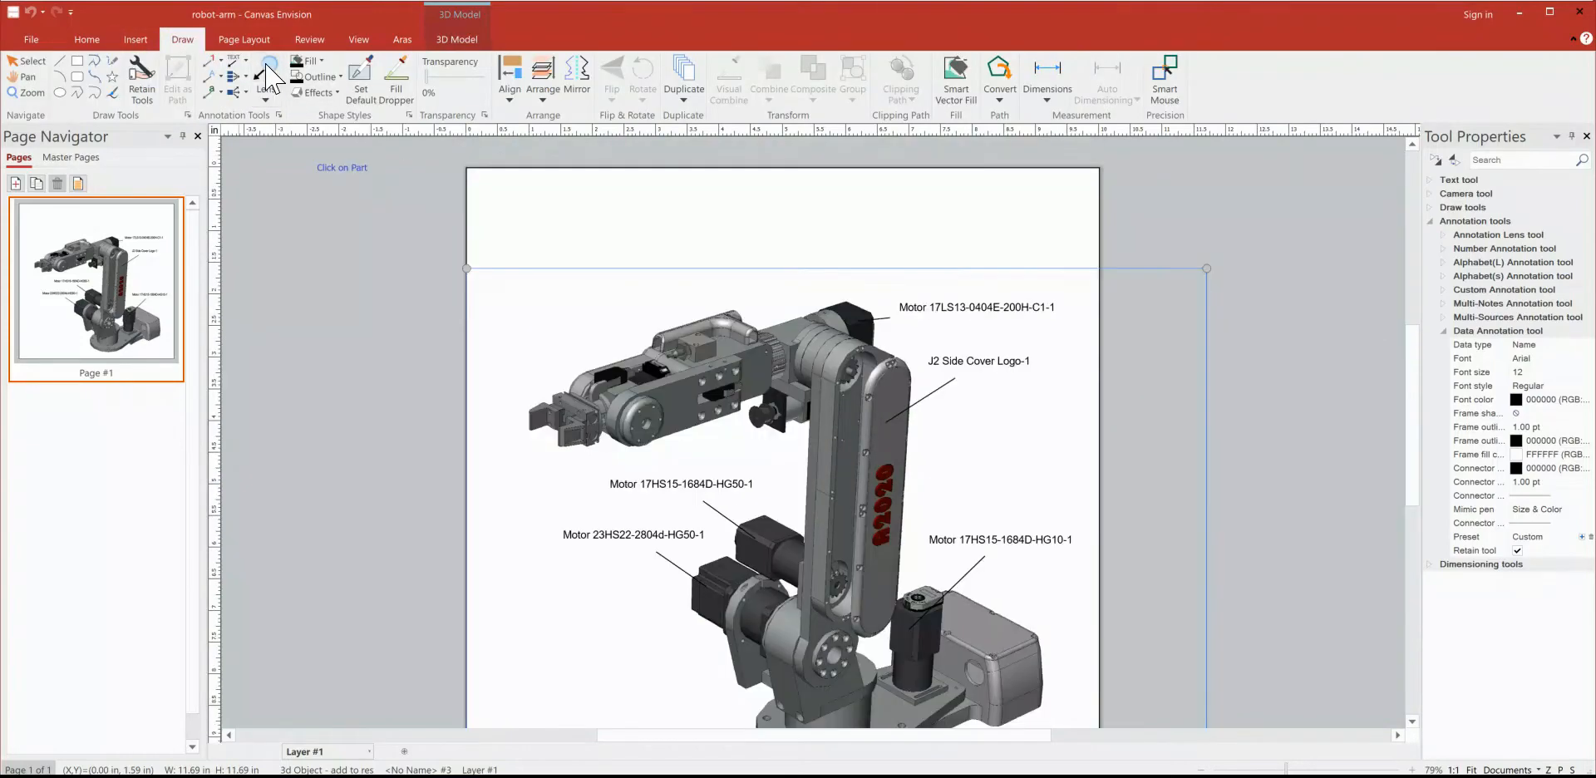
{"action": "left_click", "coordinate": [566, 421]}
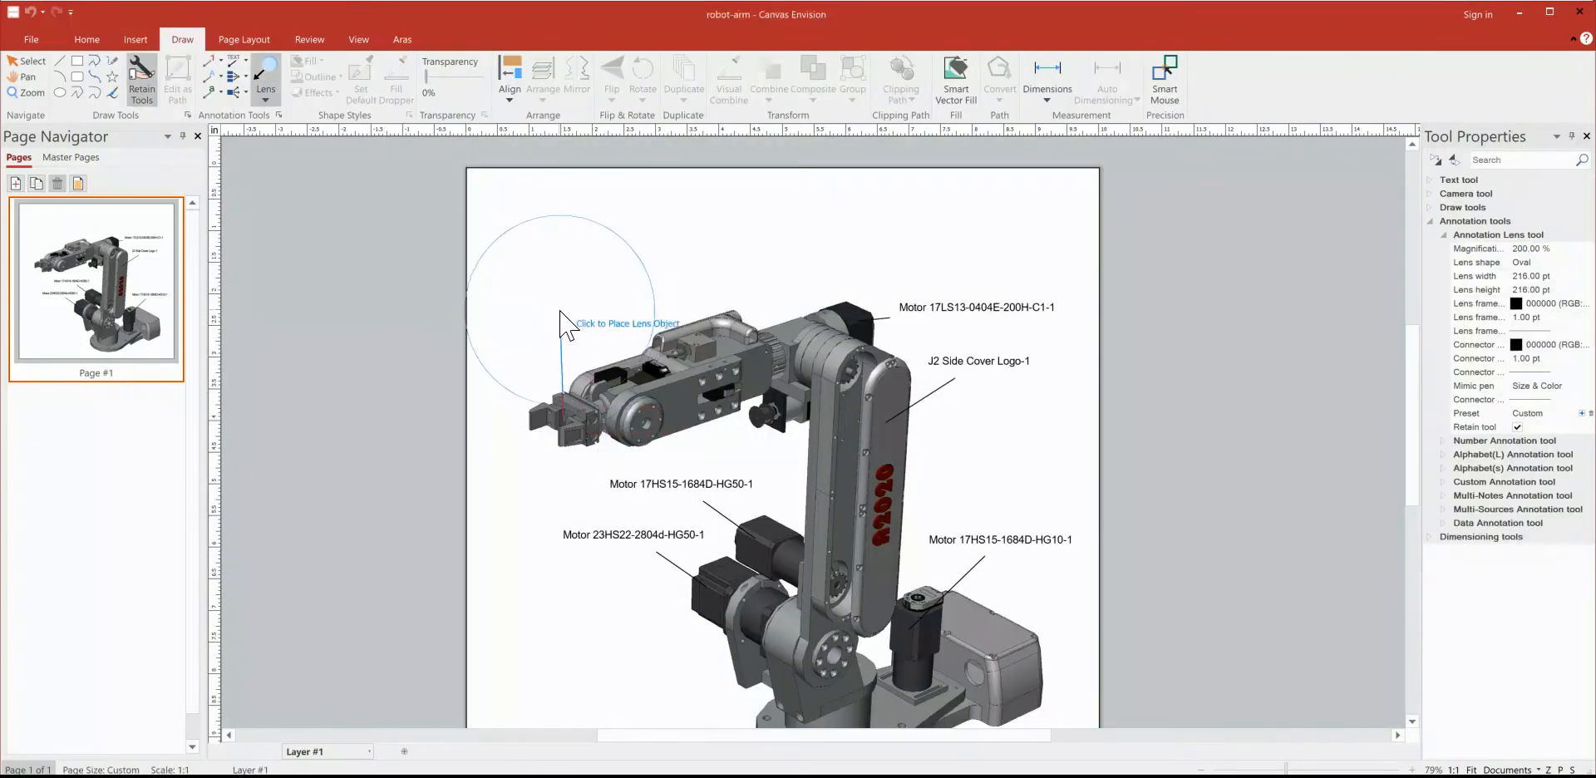
{"action": "left_click", "coordinate": [572, 268]}
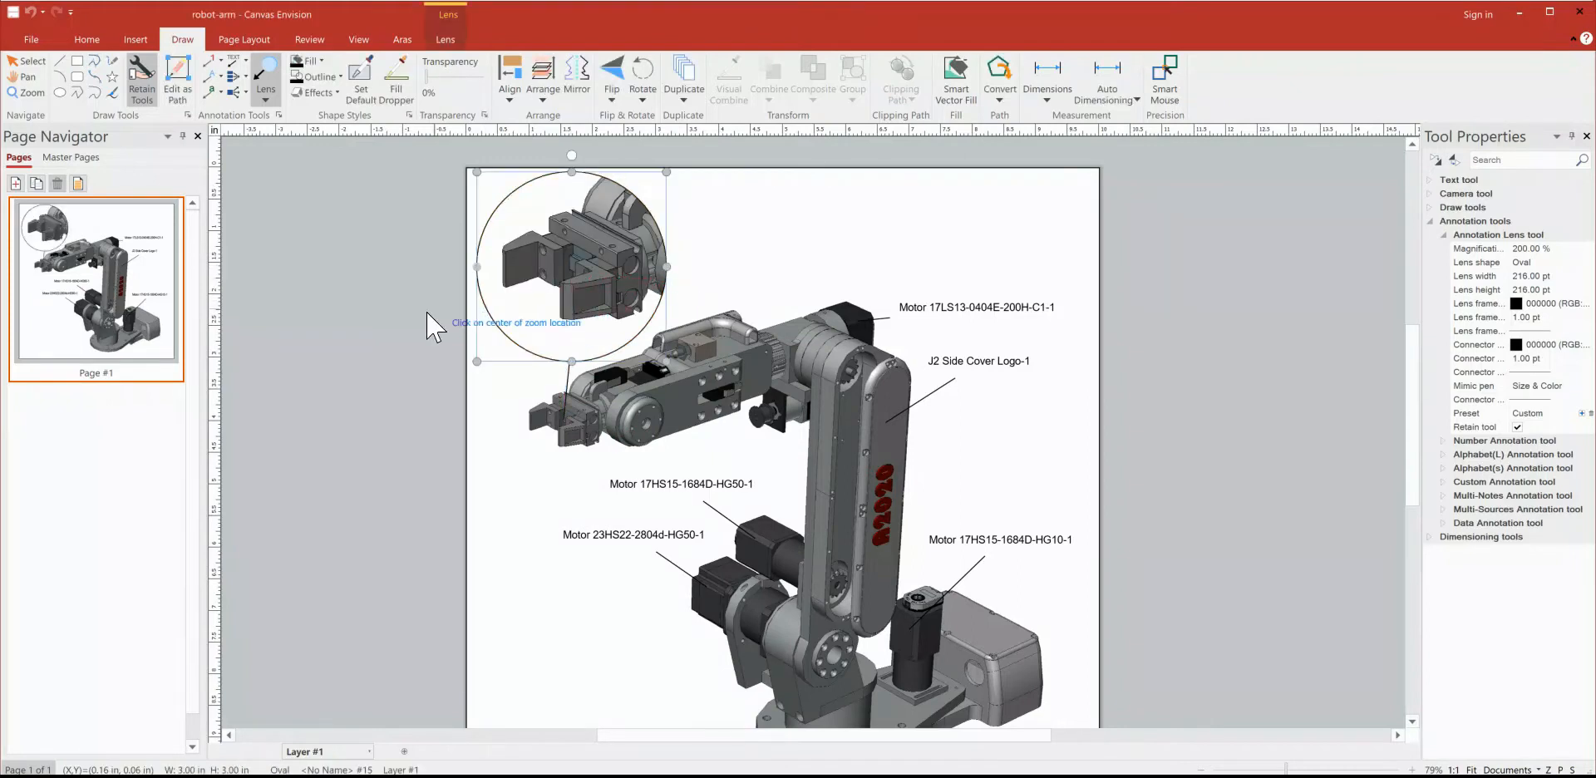
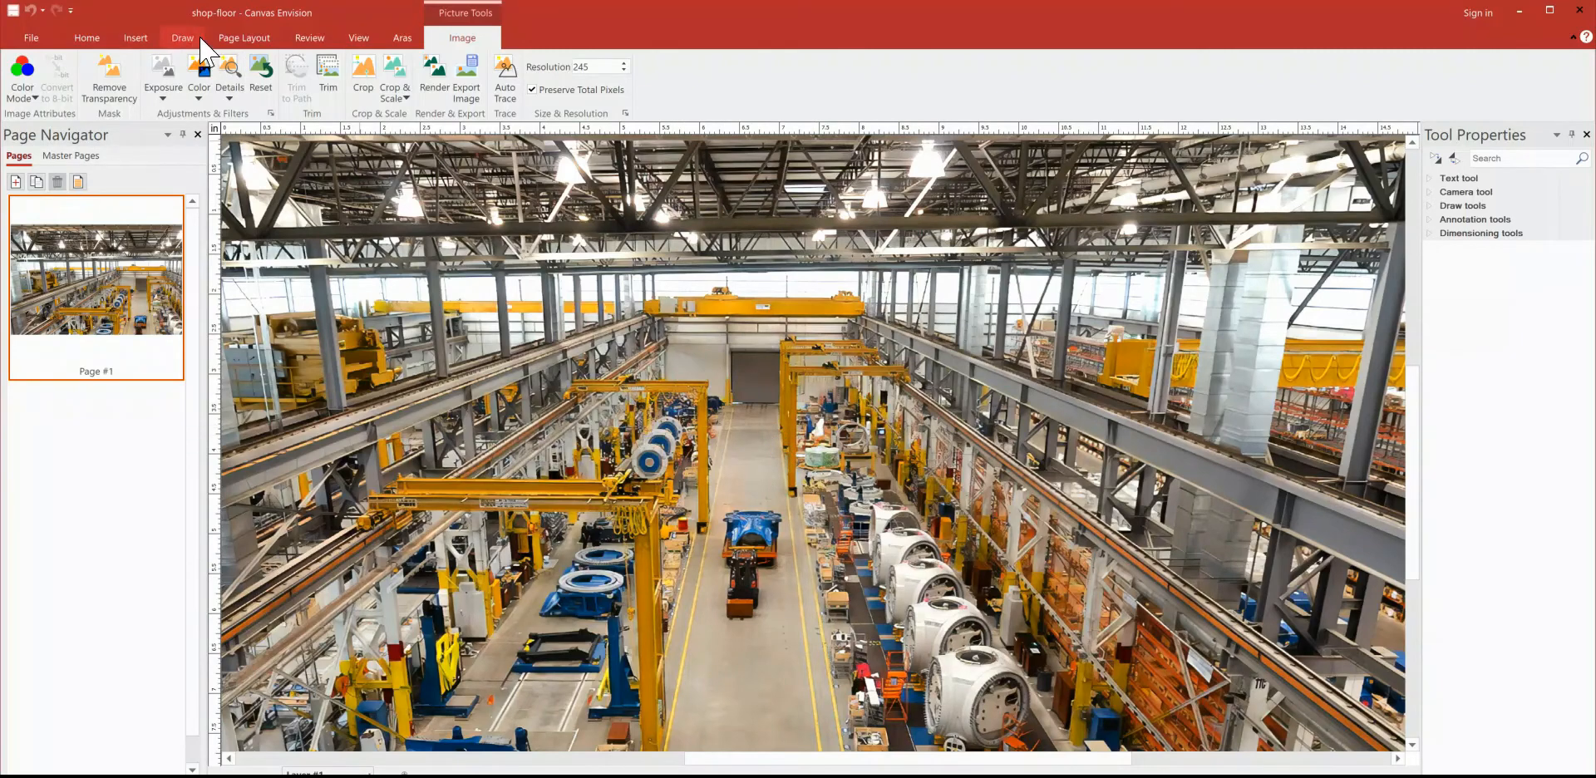
Step: Add an oval lens annotation 300 pt wide and 300 pt high, centred on the blue foreground machine and placed over the central aisle
{"action": "scroll", "coordinate": [1238, 394], "scroll_direction": "down", "scroll_amount": 5}
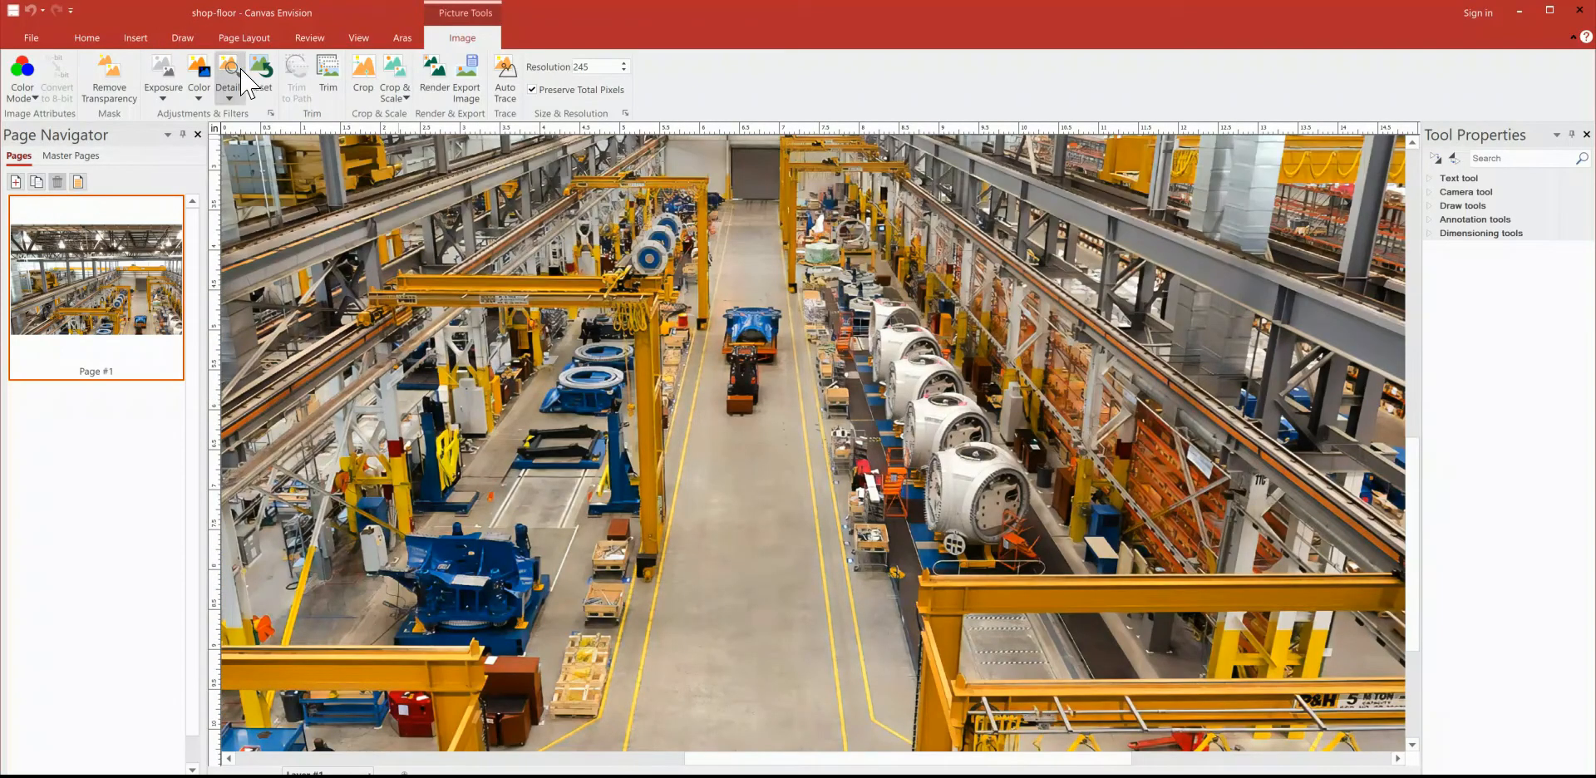
{"action": "left_click", "coordinate": [182, 39]}
{"action": "left_click", "coordinate": [266, 71]}
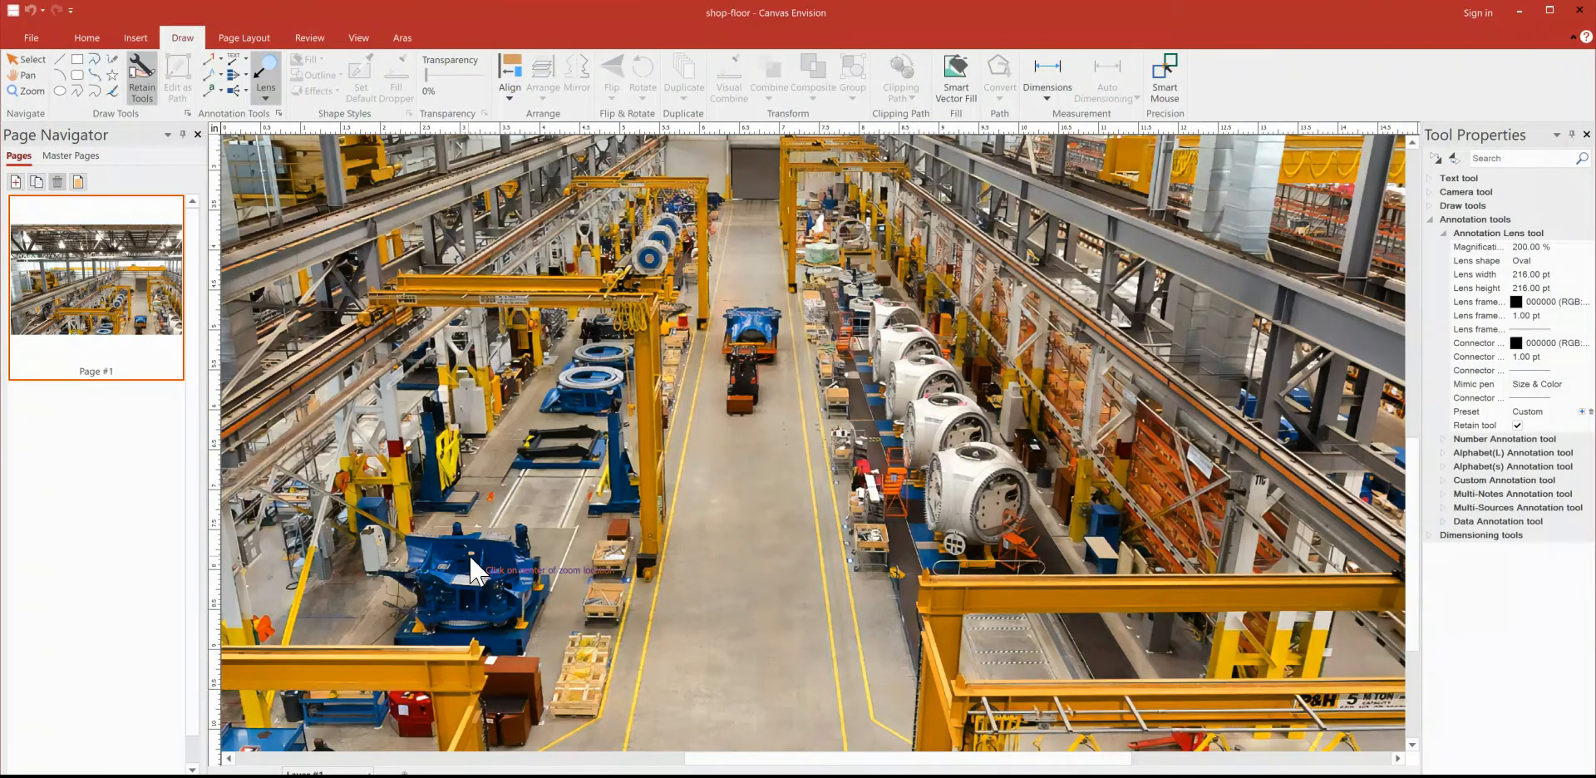
{"action": "left_click", "coordinate": [1570, 276]}
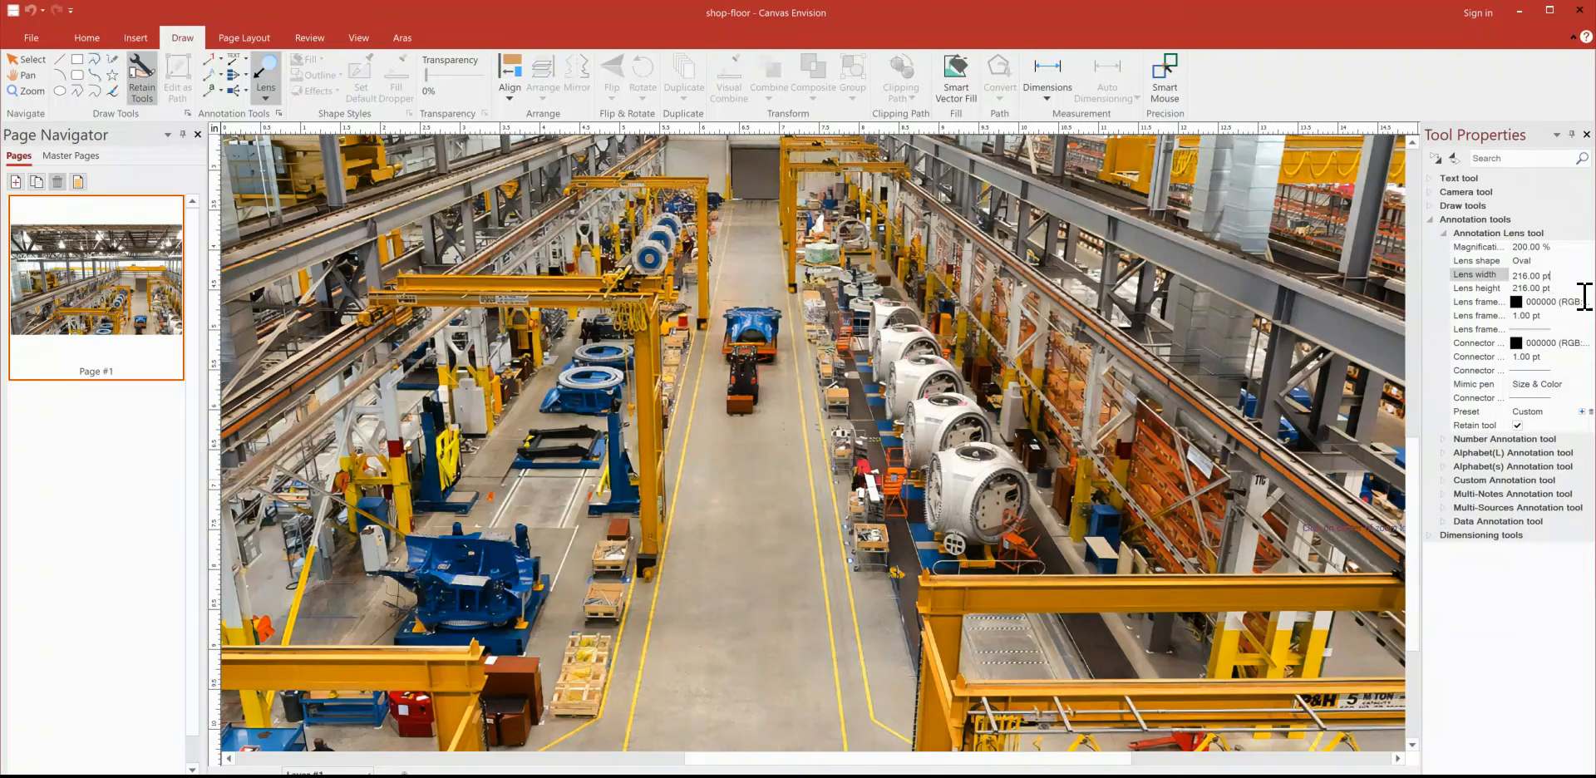
{"action": "type", "text": "300"}
{"action": "left_click", "coordinate": [1525, 289]}
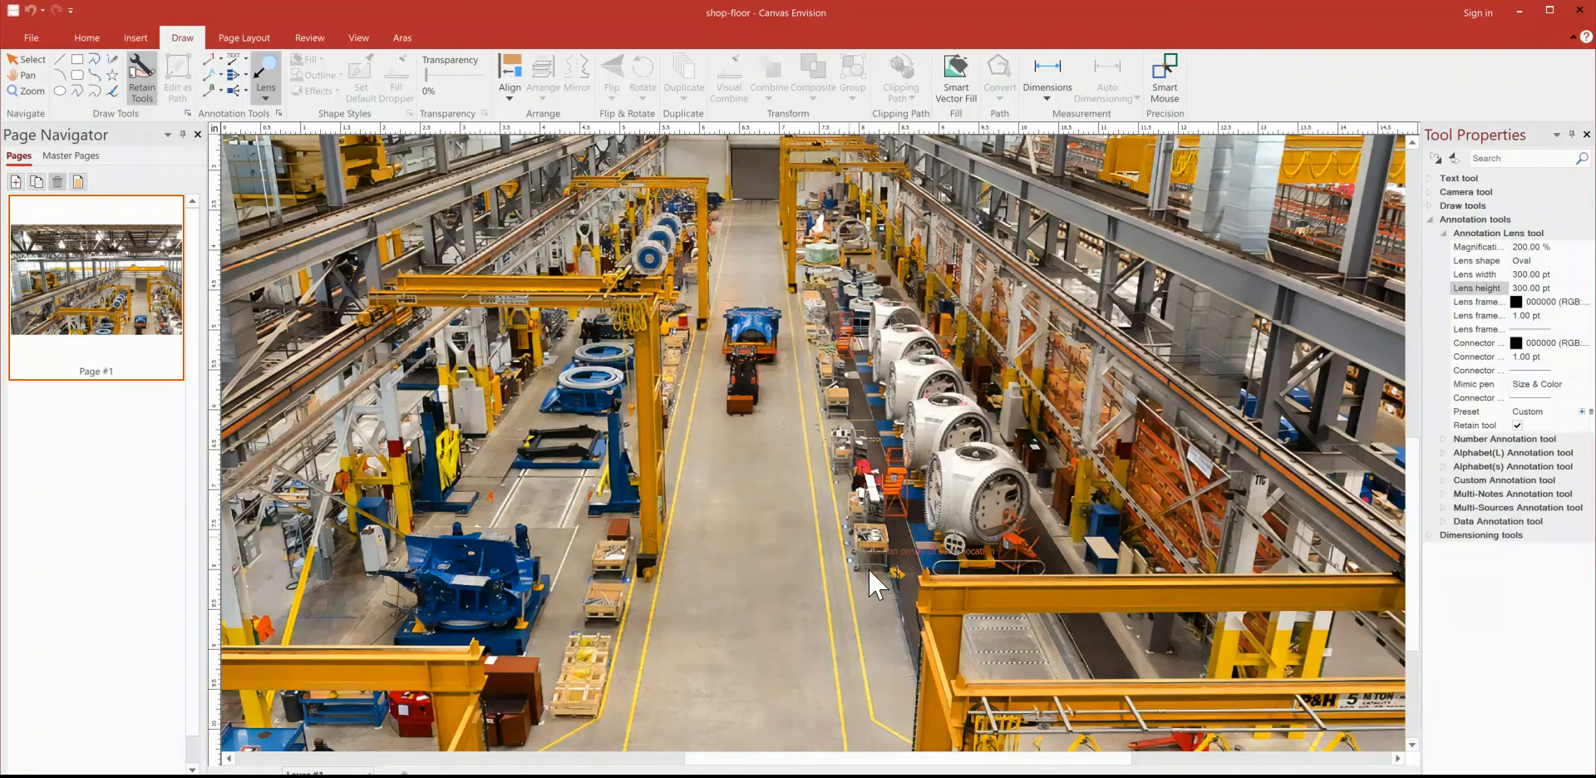
{"action": "left_click", "coordinate": [467, 567]}
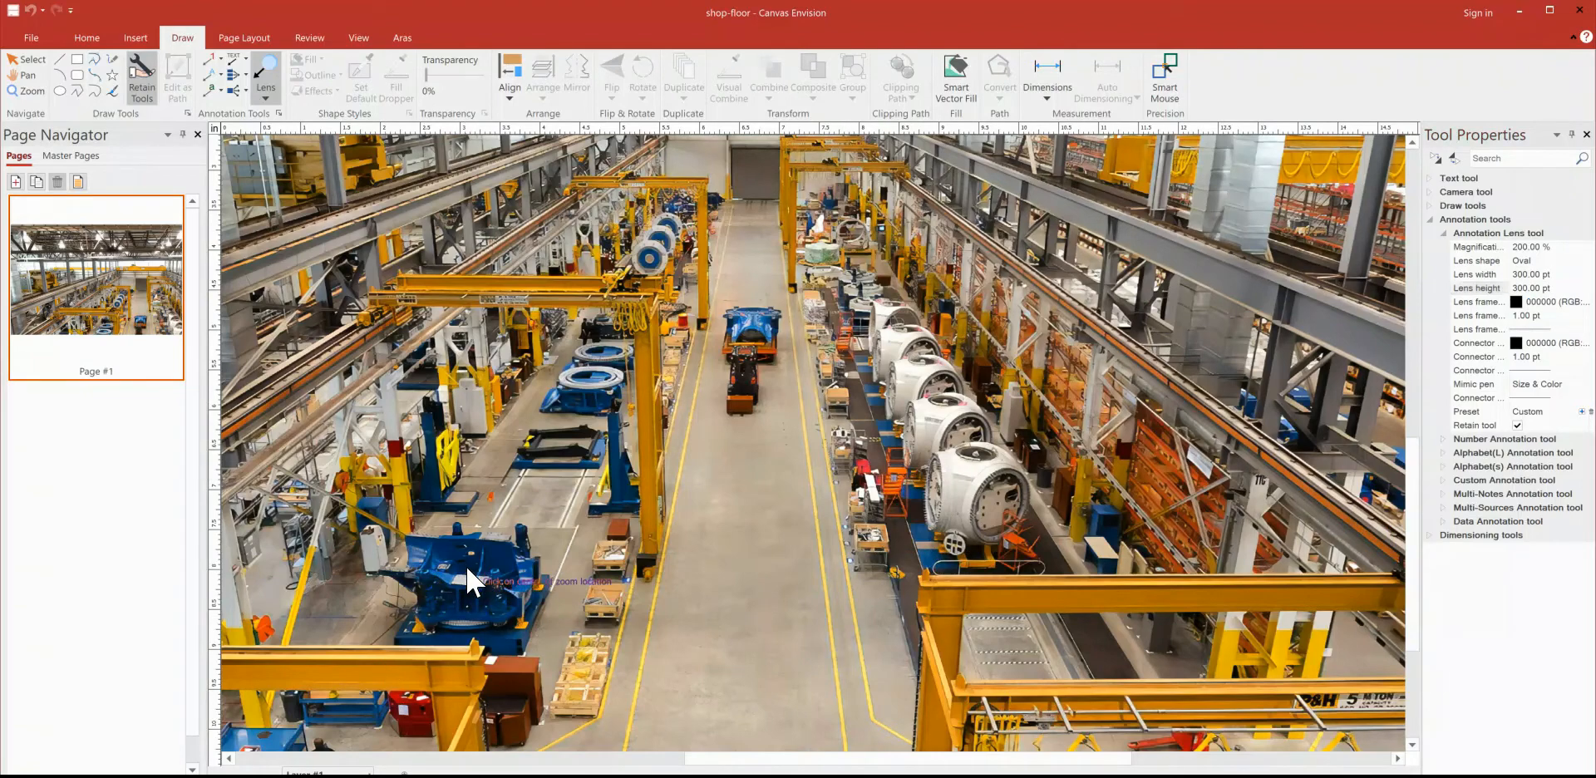
{"action": "left_click", "coordinate": [748, 544]}
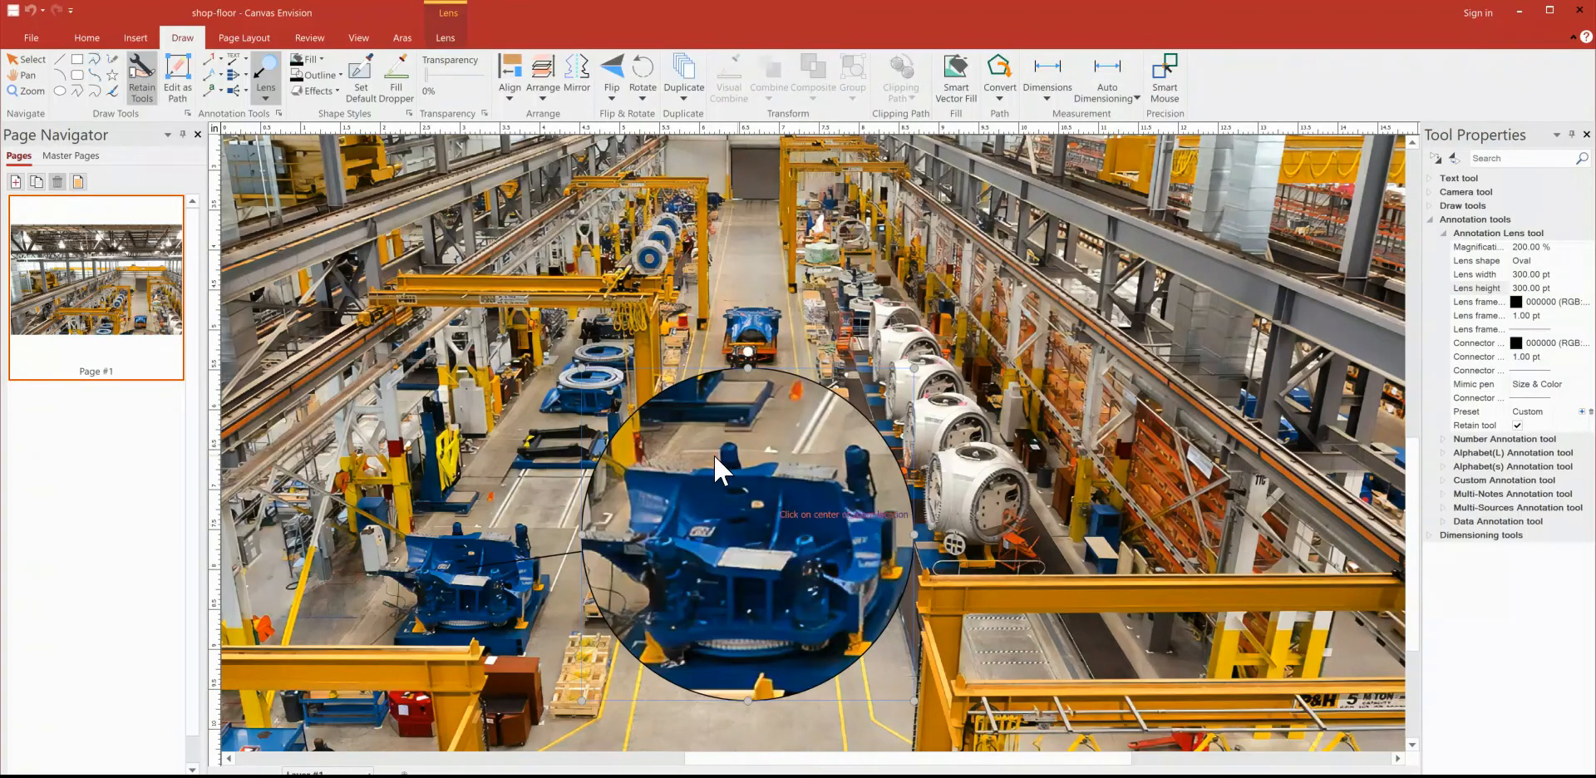
{"action": "key", "text": "Escape"}
Step: Increase the lens's magnification to about 220% and move the lens slightly up and left, closer to the magnified machine
{"action": "left_click", "coordinate": [446, 37]}
{"action": "double_click", "coordinate": [17, 75]}
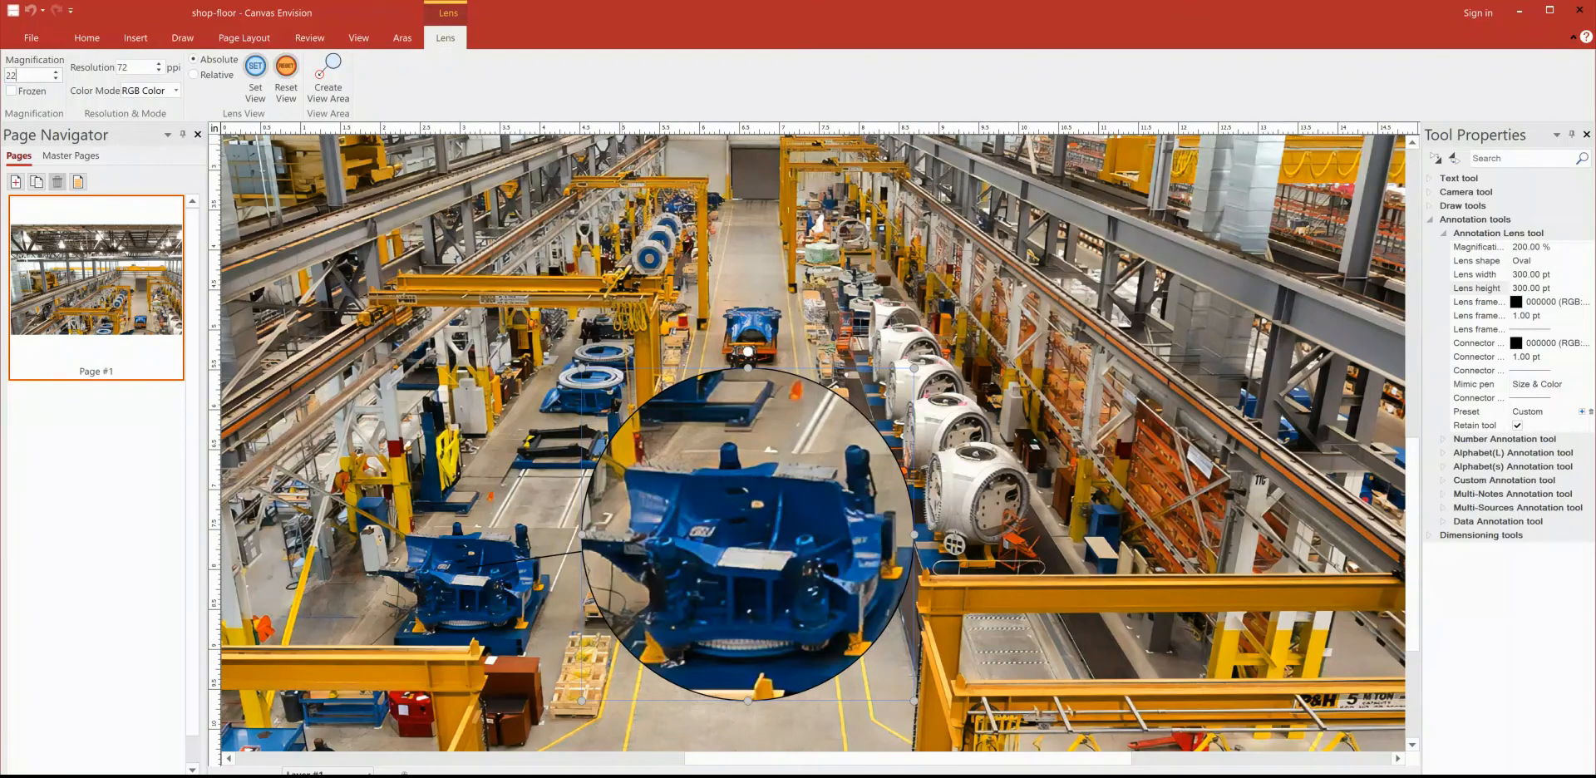
{"action": "key", "text": "Return"}
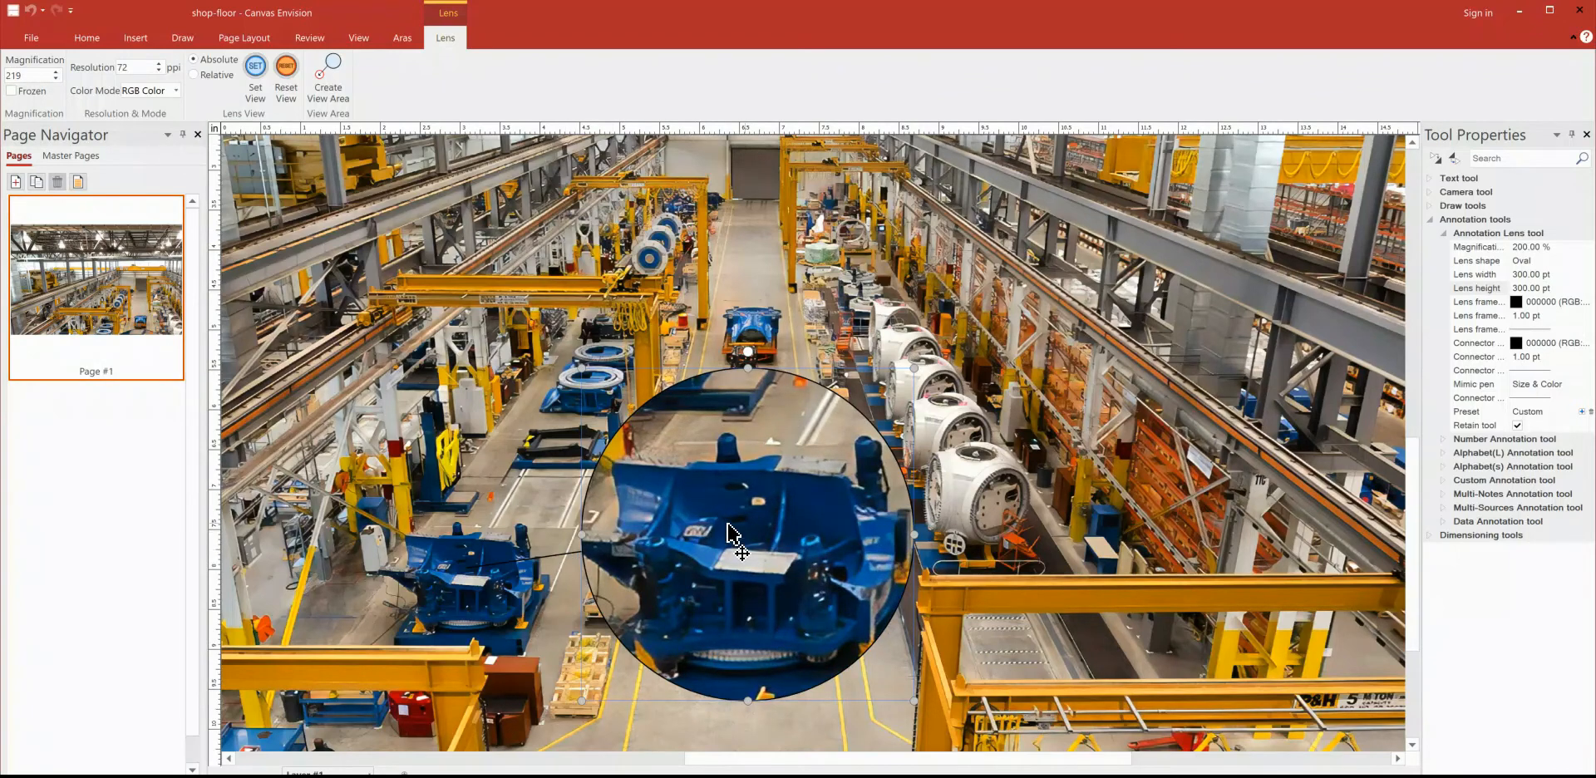
{"action": "left_click_drag", "start_coordinate": [733, 548], "coordinate": [690, 522]}
Step: Save the Shop floor graphic back to Aras Innovator
{"action": "left_click", "coordinate": [402, 38]}
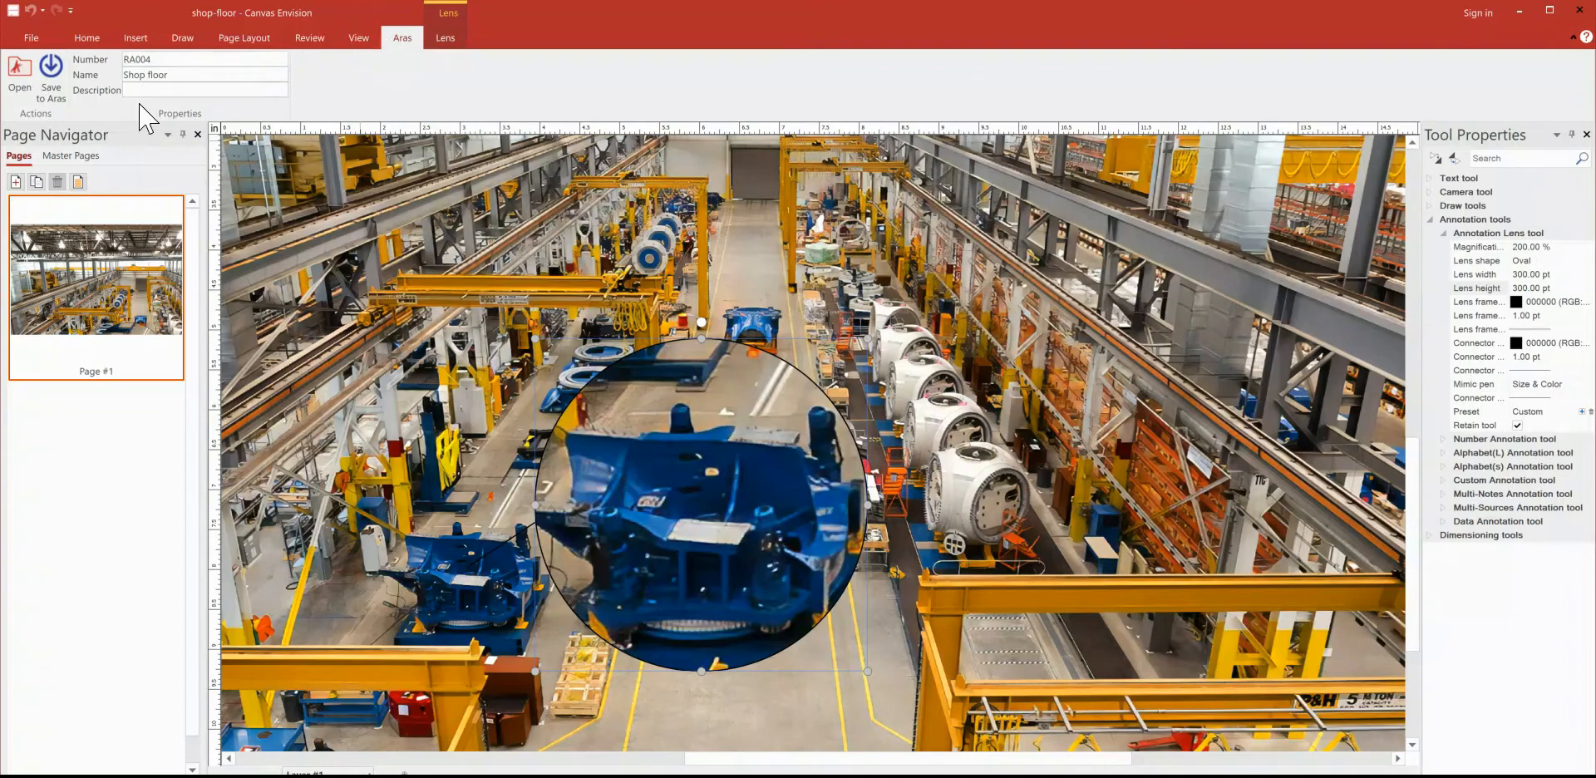
{"action": "left_click", "coordinate": [49, 66]}
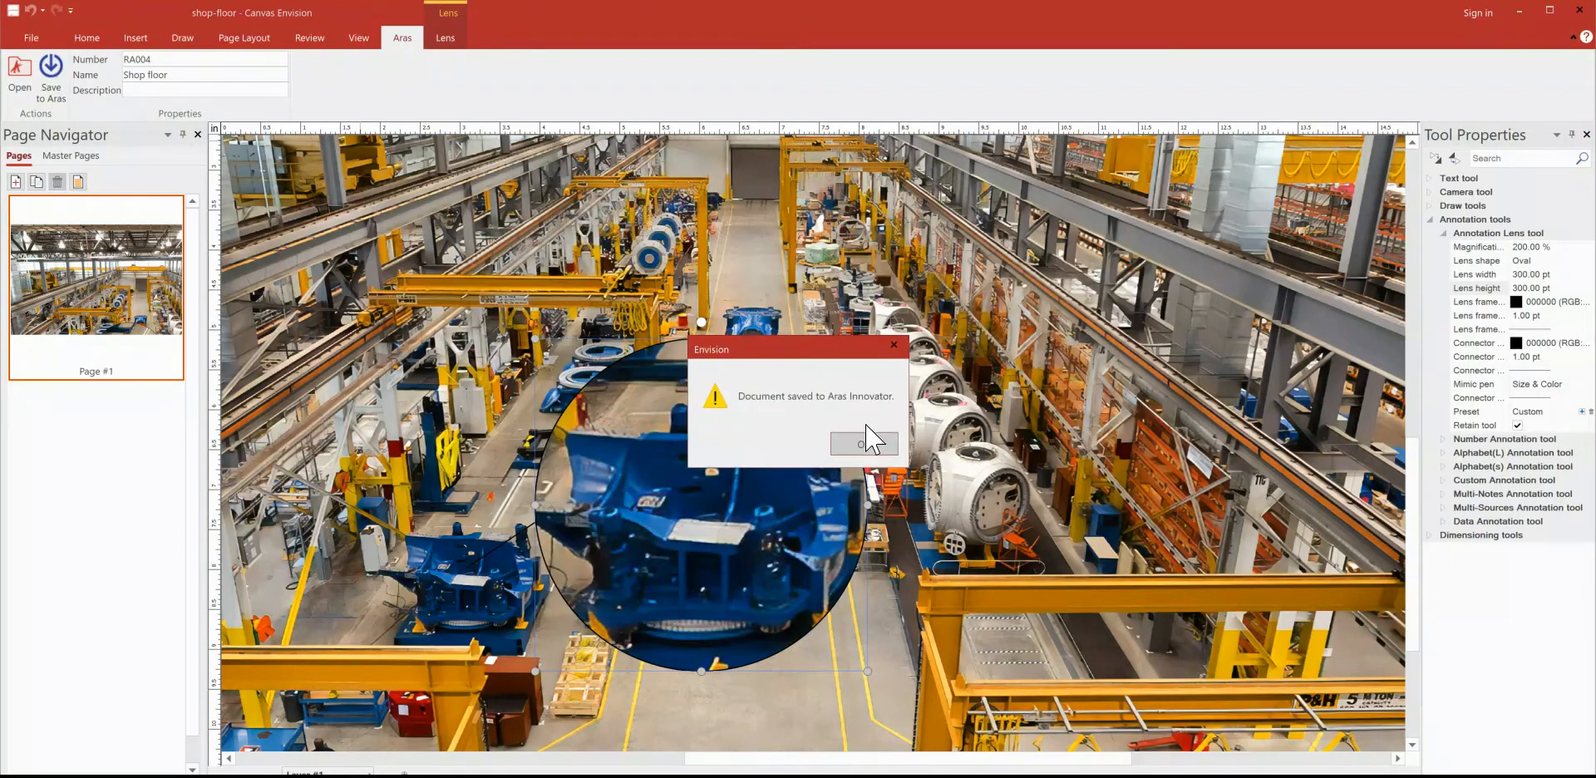
{"action": "left_click", "coordinate": [863, 441]}
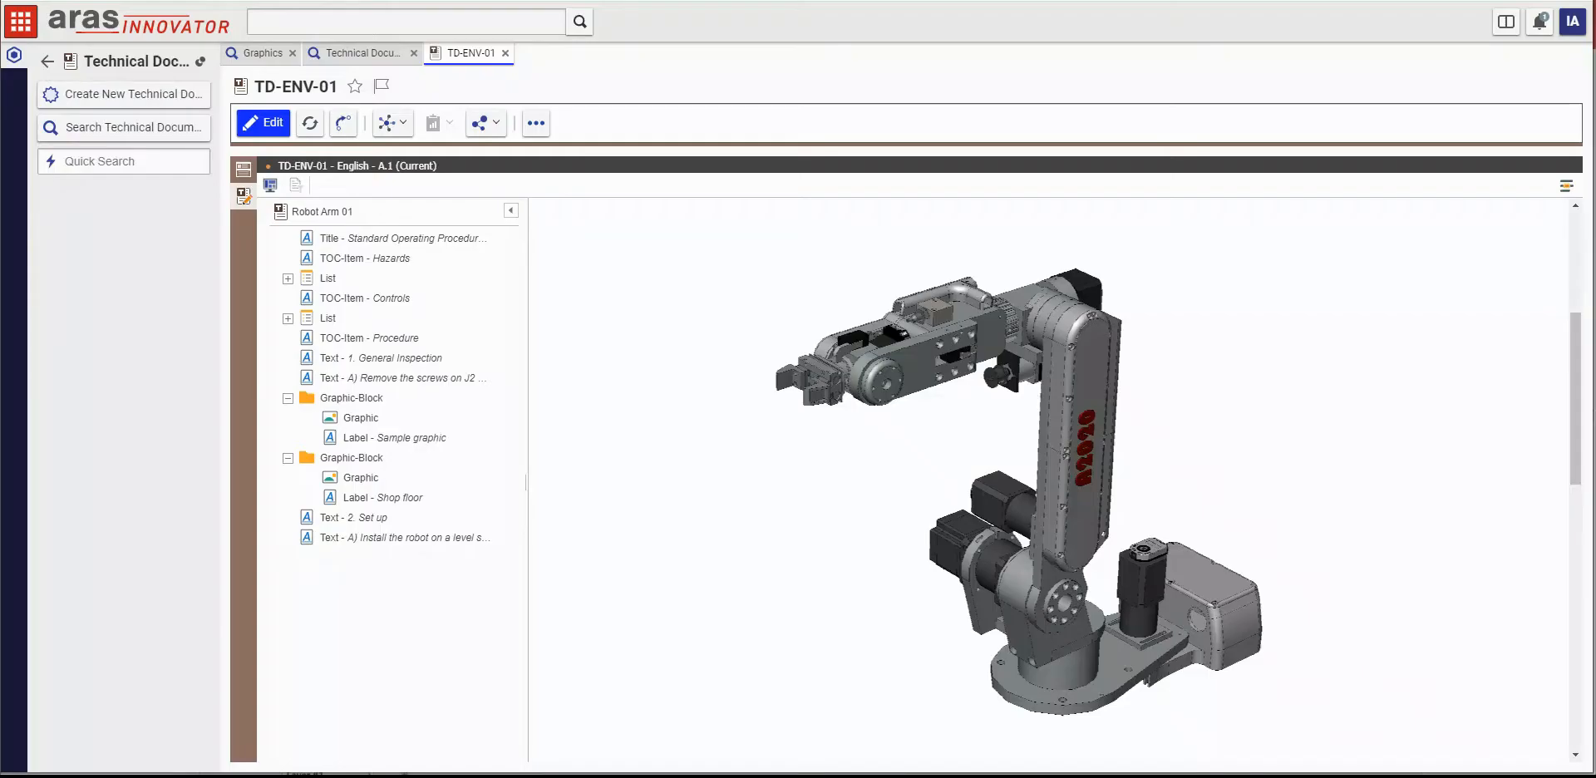
Step: Refresh the TD-ENV-01 document in Aras Innovator and review its two graphics for outdated versions
{"action": "left_click", "coordinate": [313, 129]}
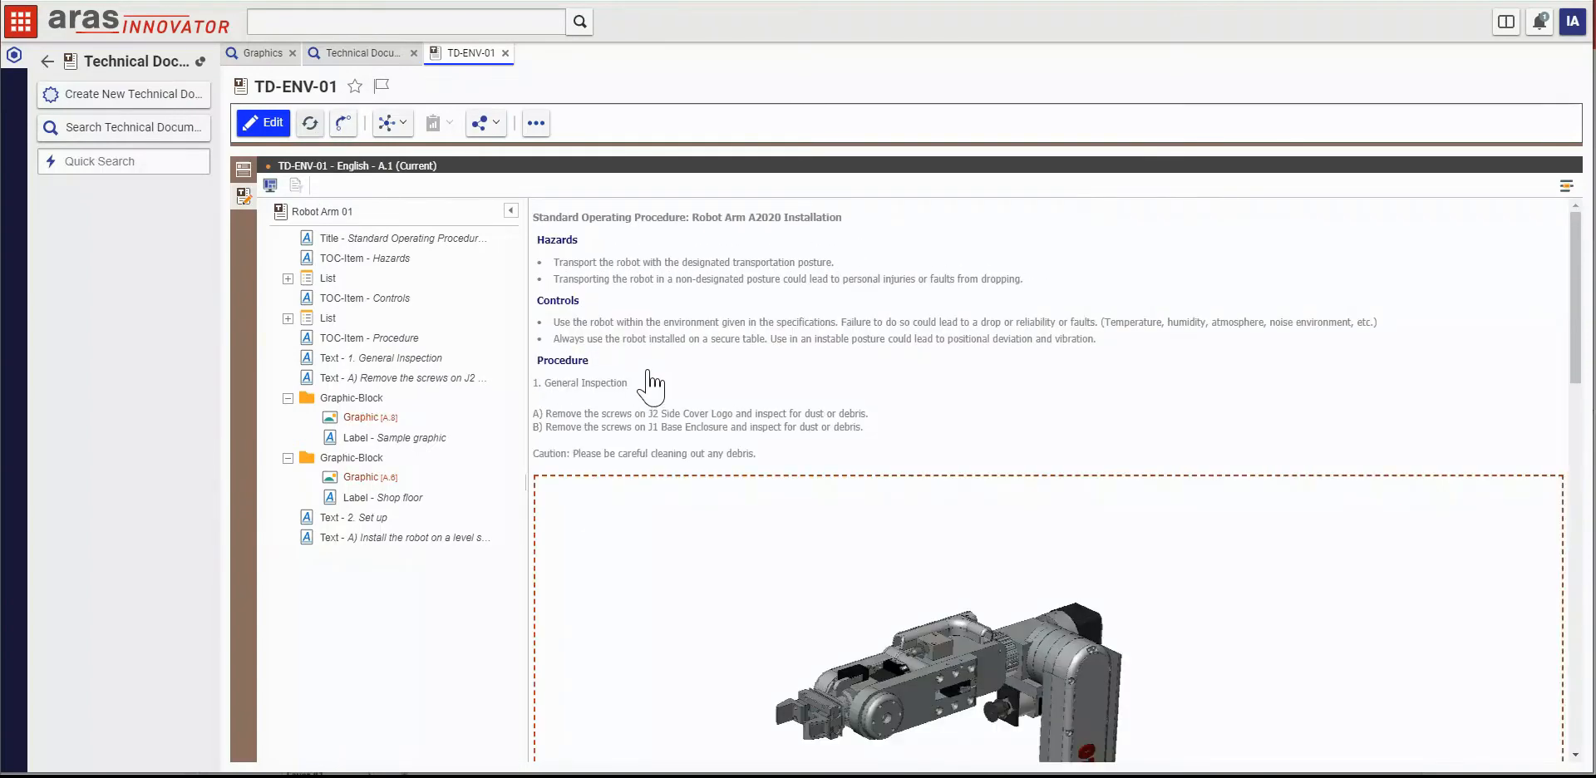
{"action": "scroll", "coordinate": [692, 316], "scroll_direction": "down", "scroll_amount": 3}
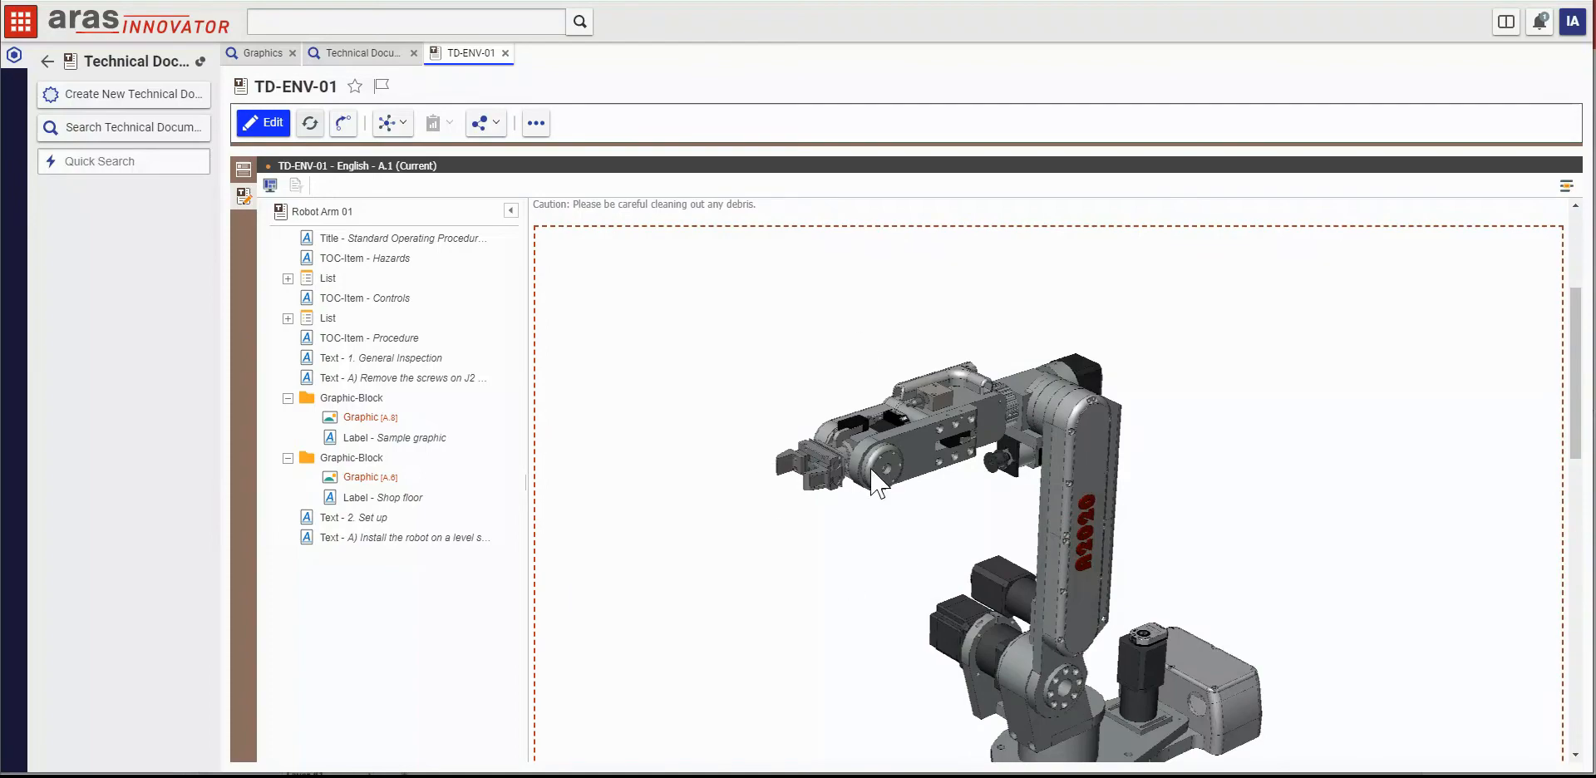
{"action": "scroll", "coordinate": [893, 559], "scroll_direction": "down", "scroll_amount": 3}
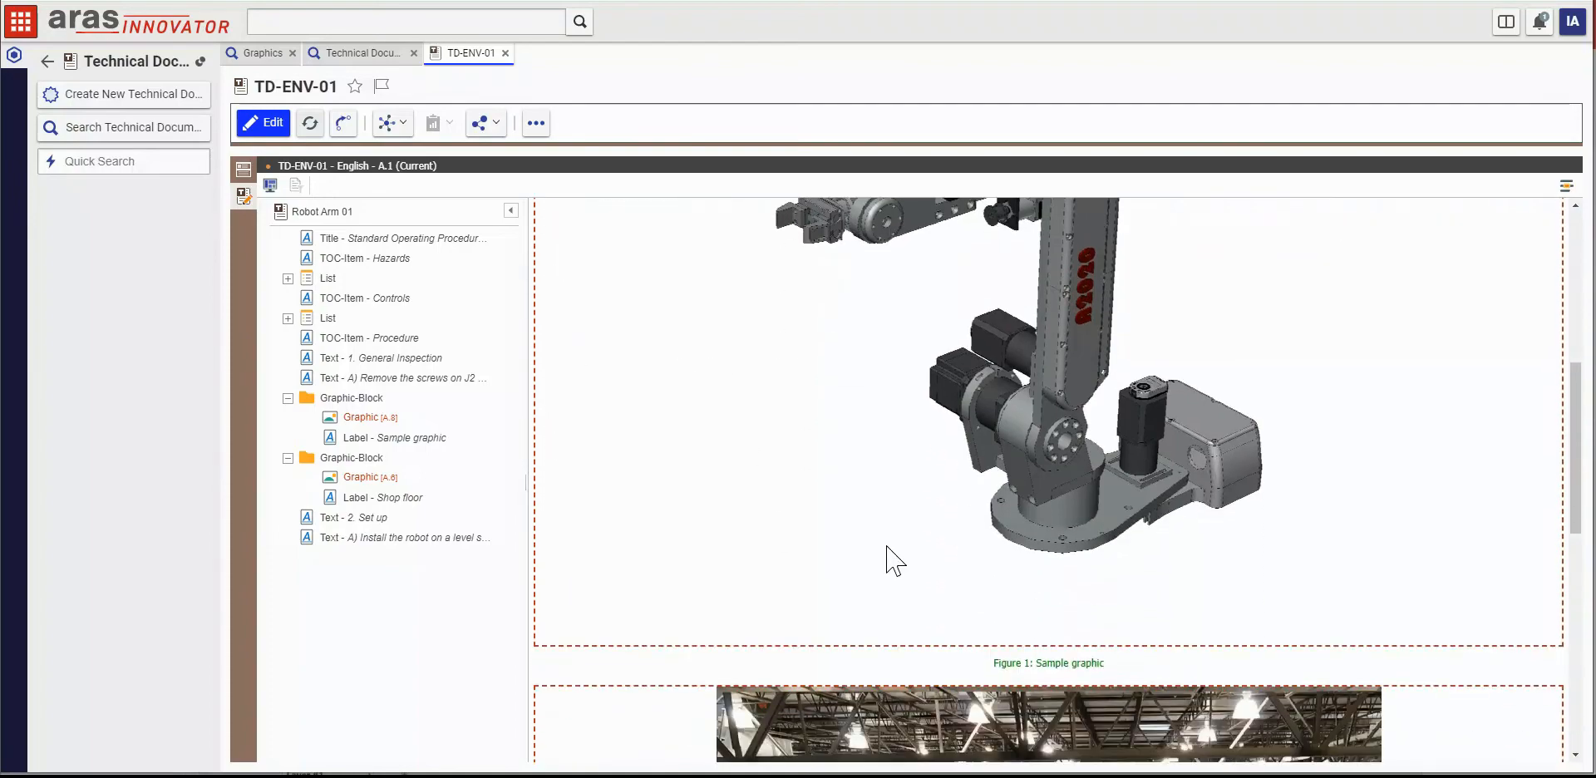
{"action": "scroll", "coordinate": [889, 550], "scroll_direction": "down", "scroll_amount": 5}
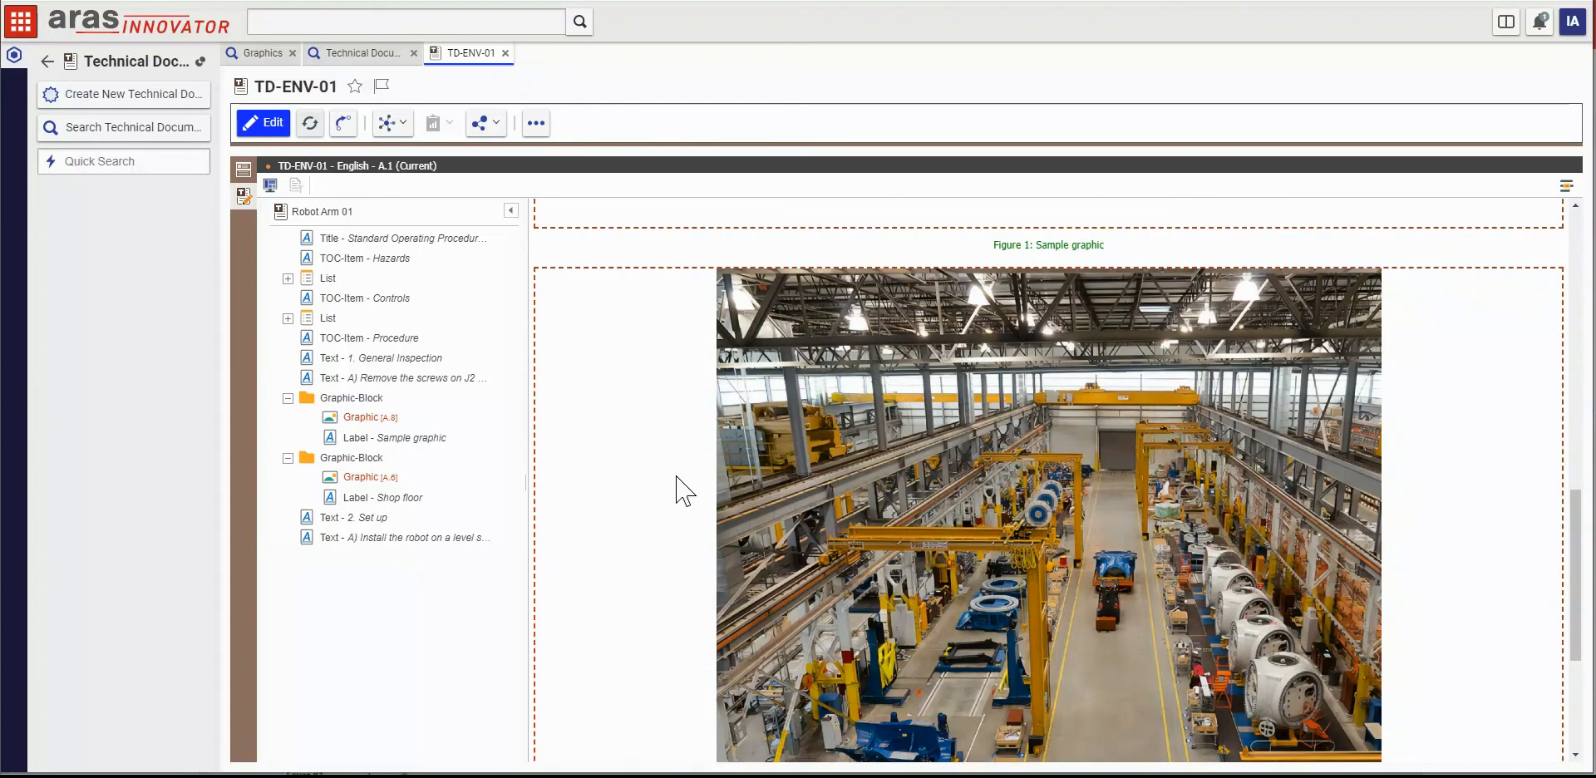
{"action": "scroll", "coordinate": [682, 490], "scroll_direction": "up", "scroll_amount": 6}
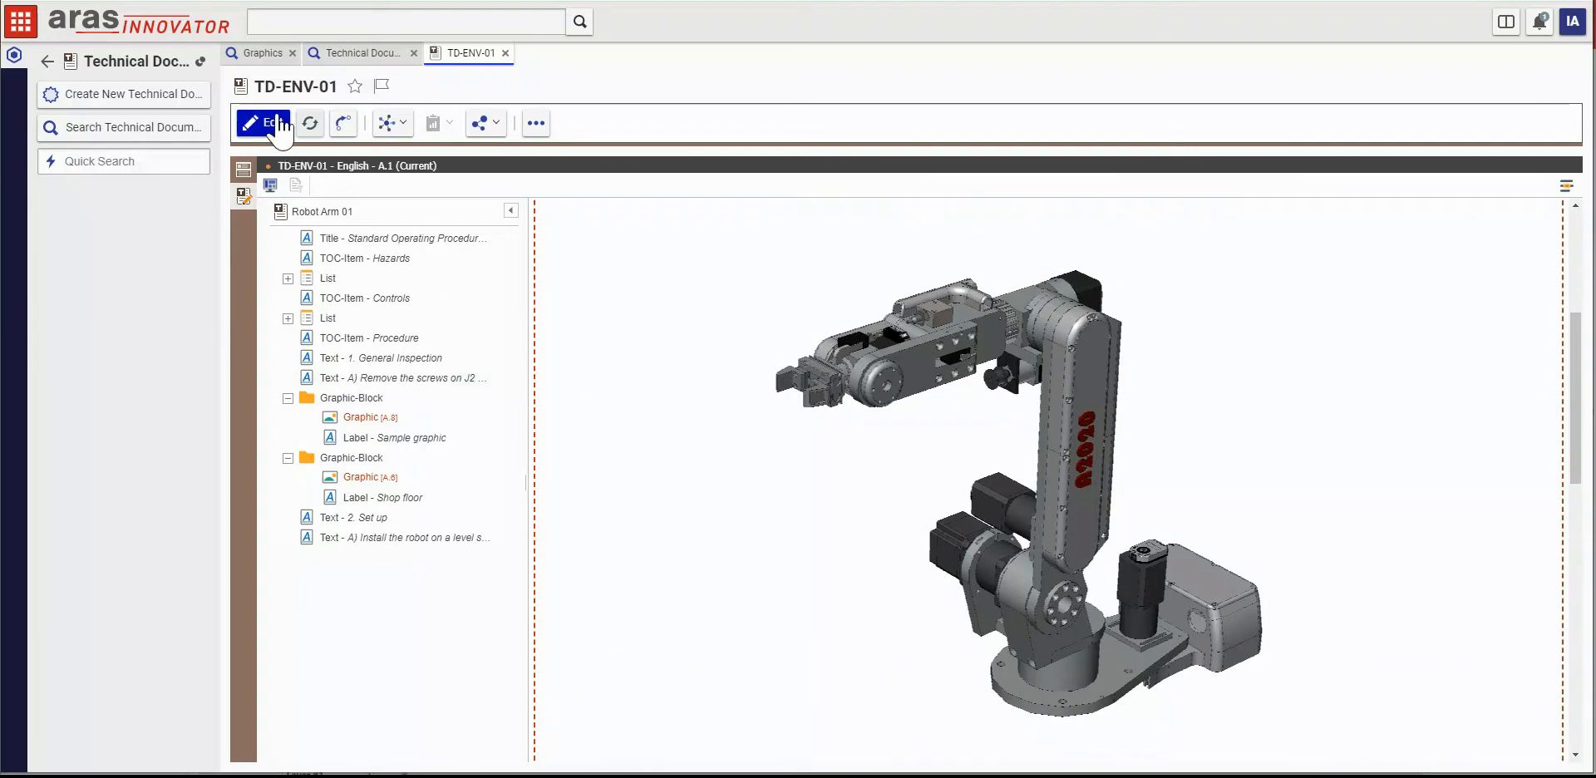
Step: Open TD-ENV-01 for editing and view the latest version of the graphic labelled Sample graphic
{"action": "left_click", "coordinate": [279, 125]}
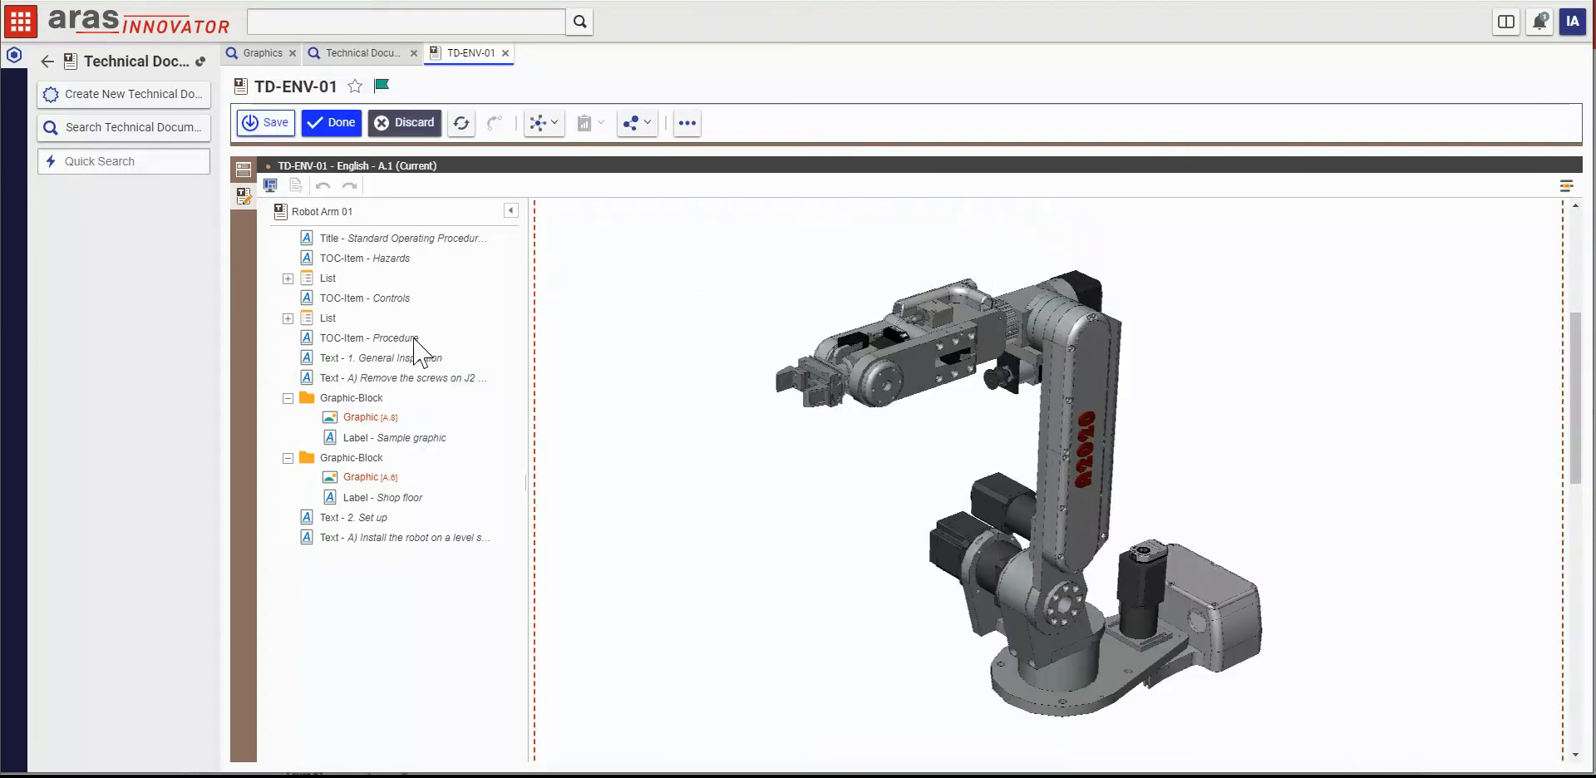
{"action": "right_click", "coordinate": [380, 417]}
{"action": "mouse_move", "coordinate": [443, 426]}
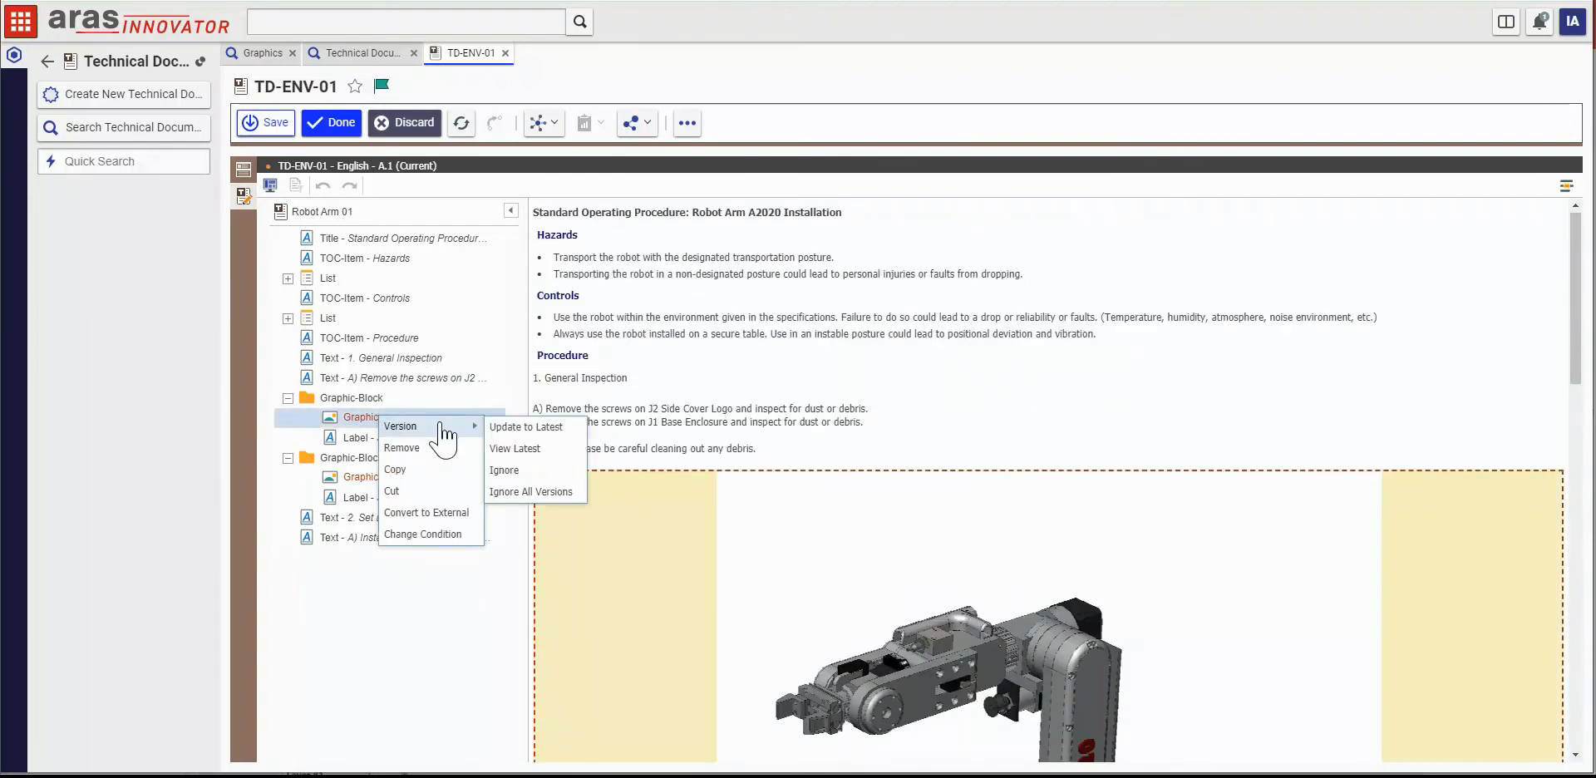
{"action": "left_click", "coordinate": [521, 453]}
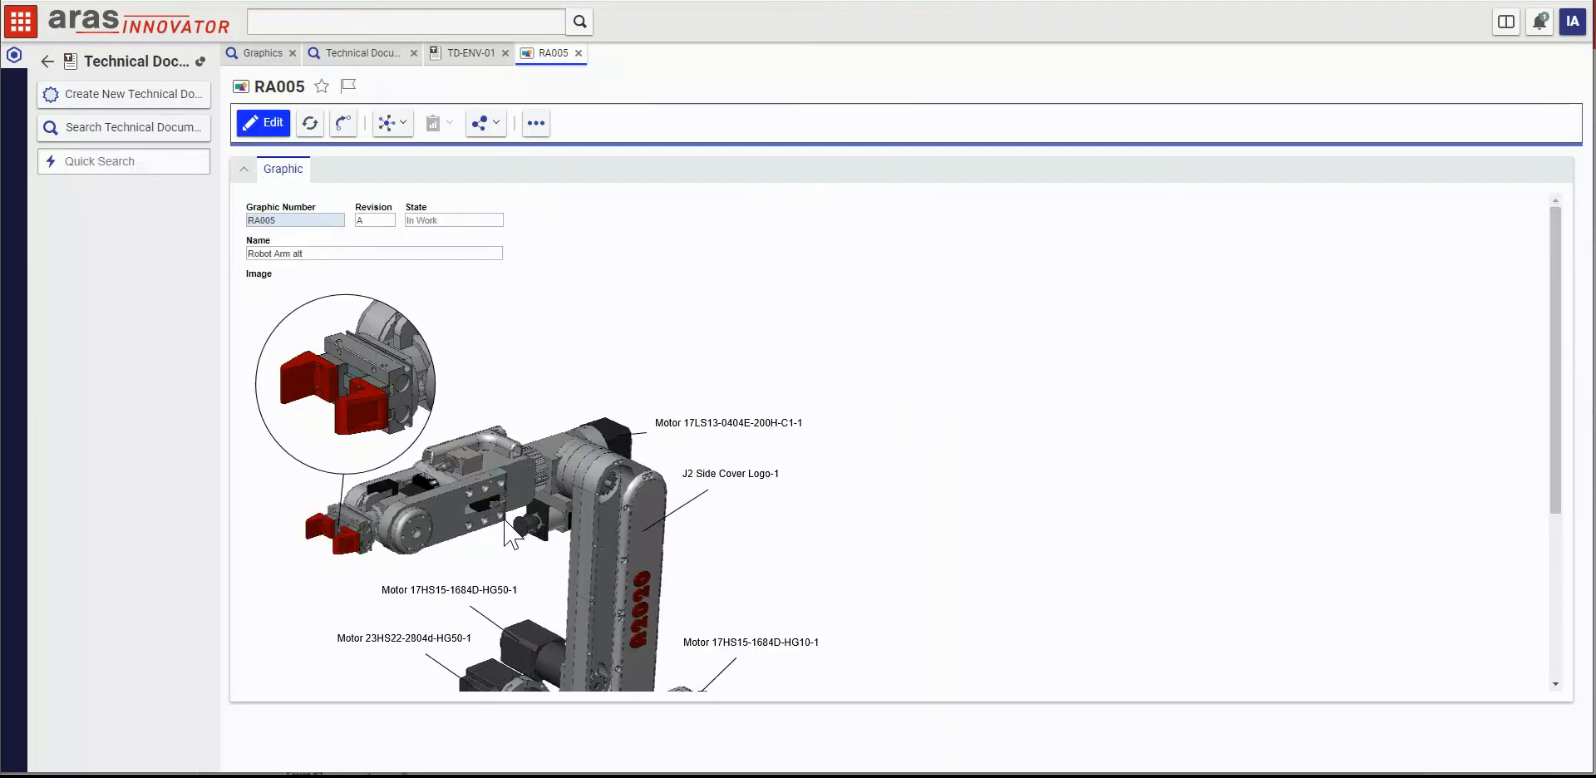
{"action": "scroll", "coordinate": [507, 524], "scroll_direction": "down", "scroll_amount": 3}
{"action": "scroll", "coordinate": [505, 519], "scroll_direction": "up", "scroll_amount": 3}
Step: Update the graphic labelled Sample graphic in TD-ENV-01 to its latest version
{"action": "left_click", "coordinate": [461, 54]}
{"action": "right_click", "coordinate": [366, 417]}
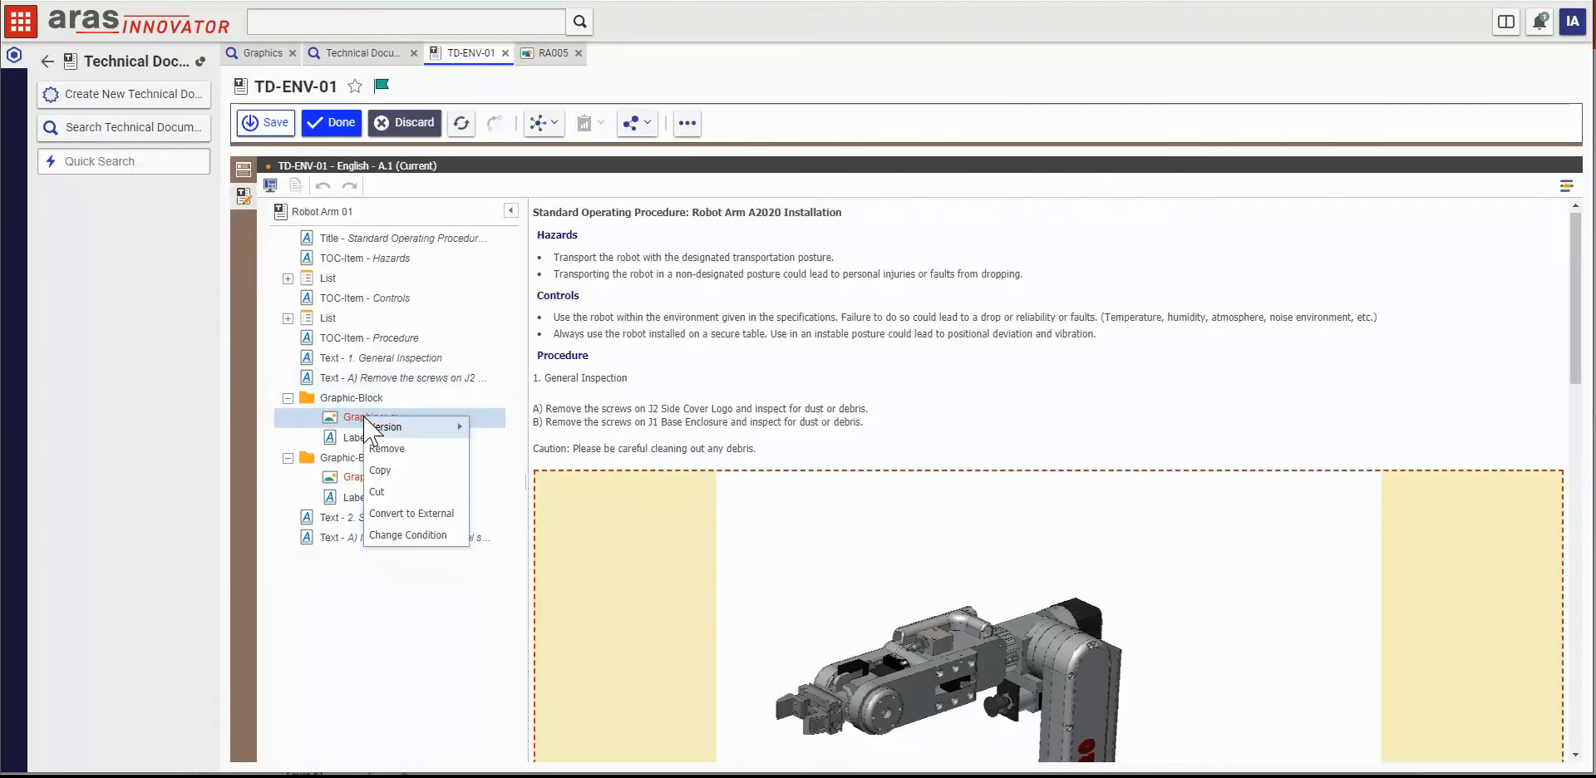
{"action": "mouse_move", "coordinate": [413, 428]}
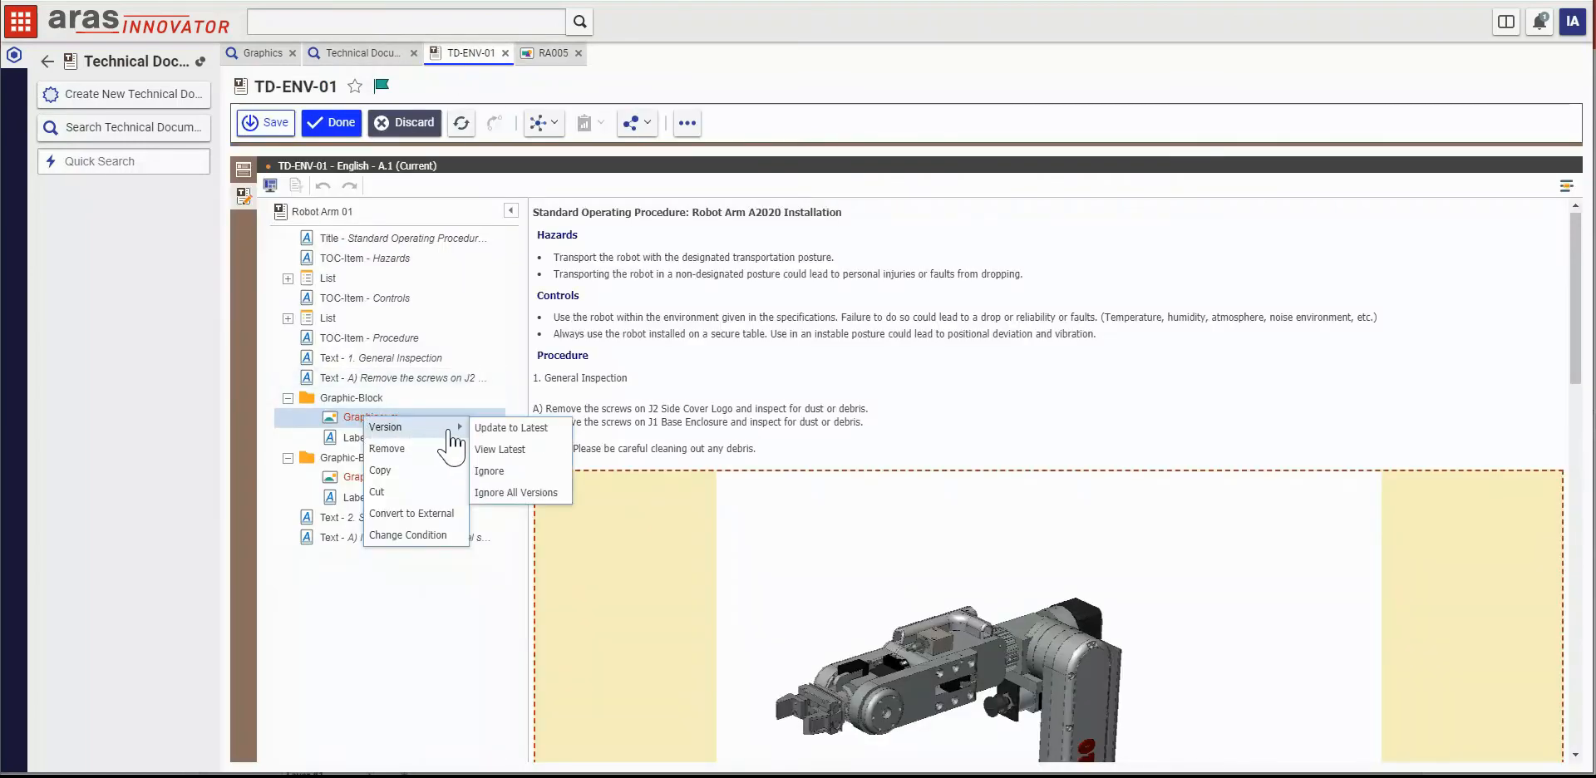
{"action": "left_click", "coordinate": [502, 435]}
{"action": "scroll", "coordinate": [828, 353], "scroll_direction": "down", "scroll_amount": 5}
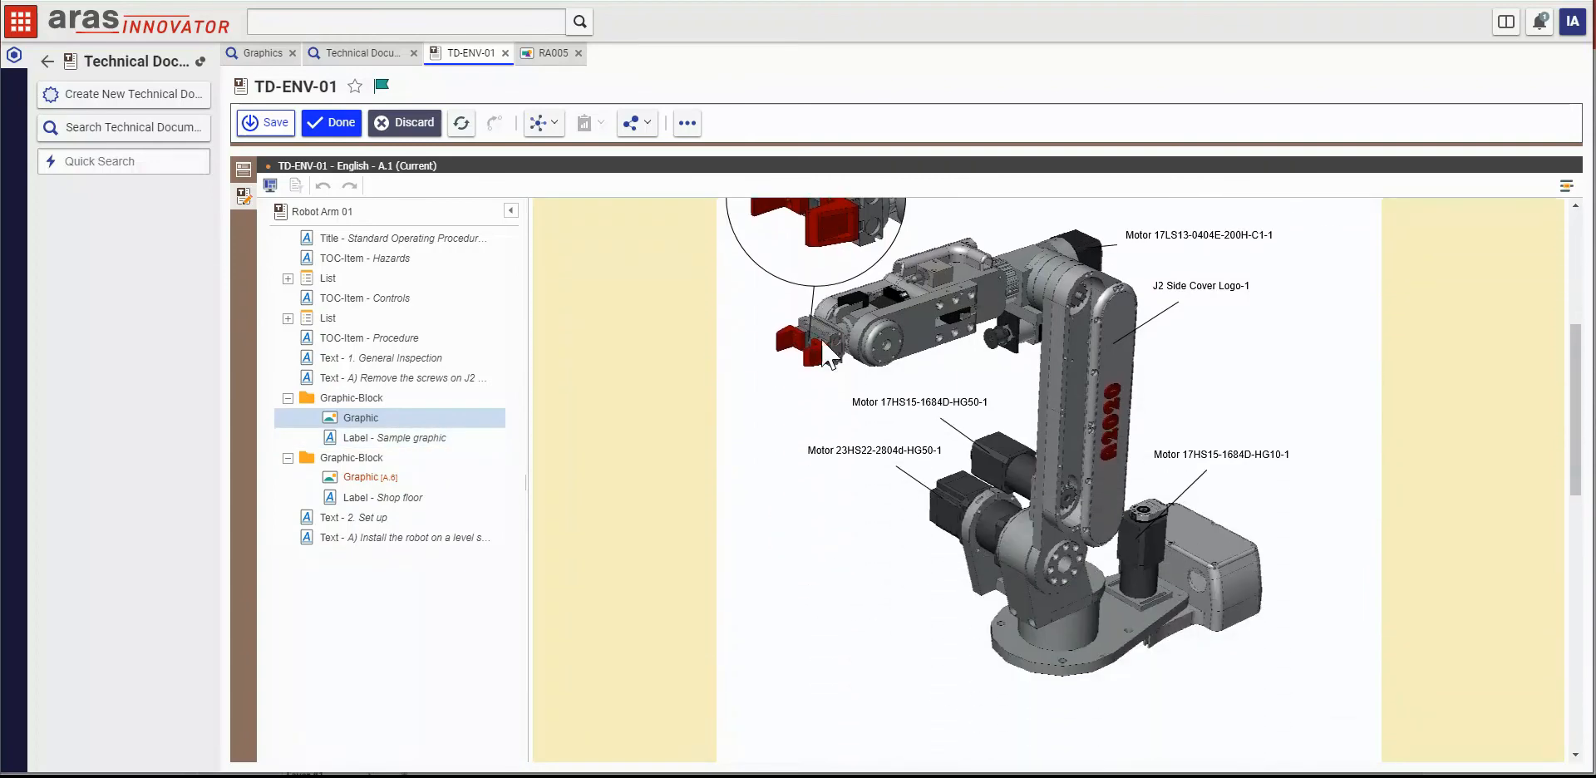
{"action": "scroll", "coordinate": [829, 354], "scroll_direction": "down", "scroll_amount": 4}
Step: Update the graphic labelled Shop floor to its latest version and finish editing TD-ENV-01
{"action": "left_click", "coordinate": [398, 478]}
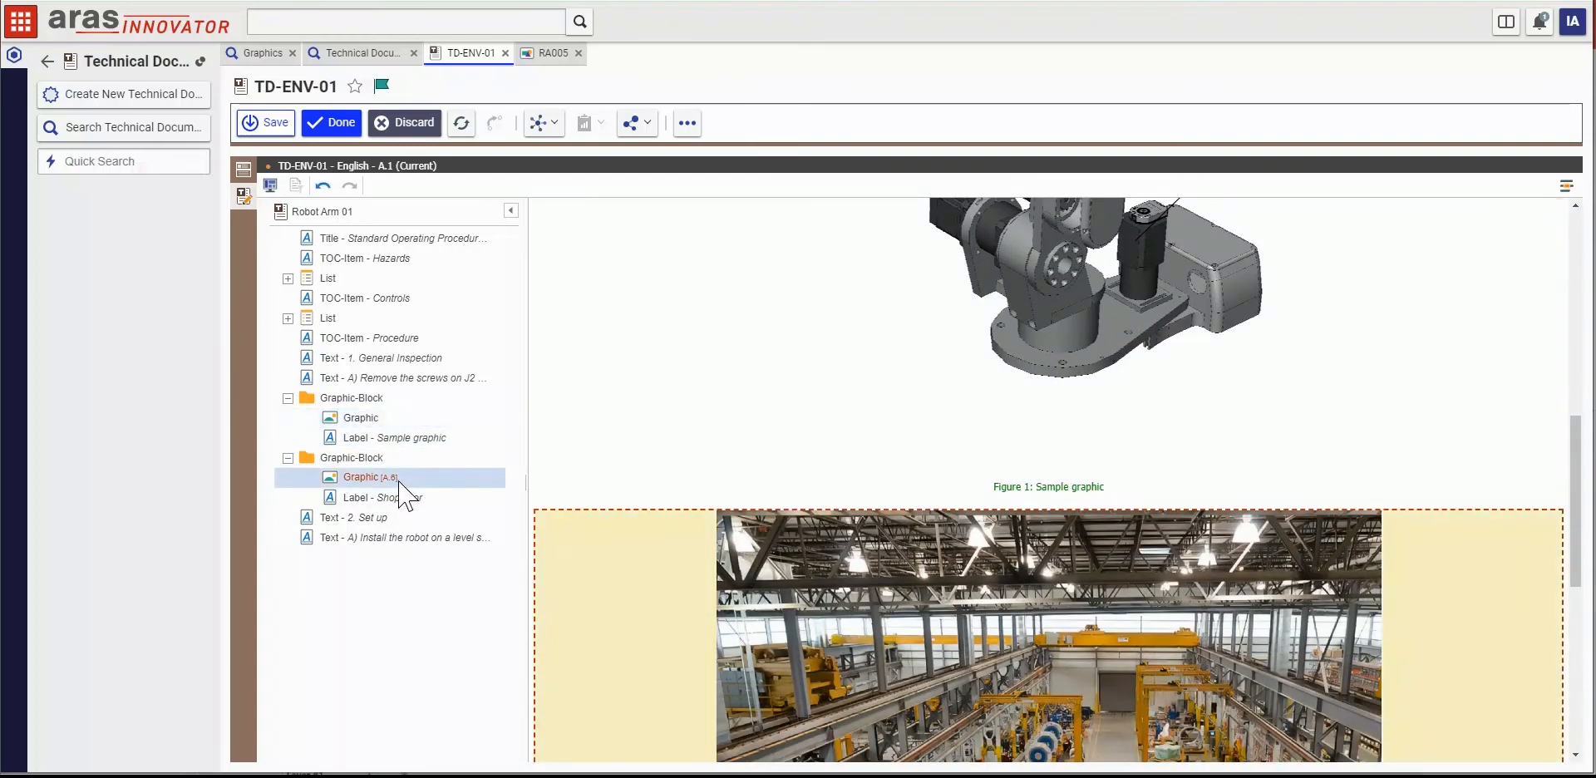
{"action": "right_click", "coordinate": [399, 480]}
{"action": "scroll", "coordinate": [790, 619], "scroll_direction": "down", "scroll_amount": 3}
{"action": "scroll", "coordinate": [786, 617], "scroll_direction": "down", "scroll_amount": 2}
{"action": "mouse_move", "coordinate": [459, 493]}
{"action": "left_click", "coordinate": [538, 493]}
{"action": "scroll", "coordinate": [890, 615], "scroll_direction": "up", "scroll_amount": 1}
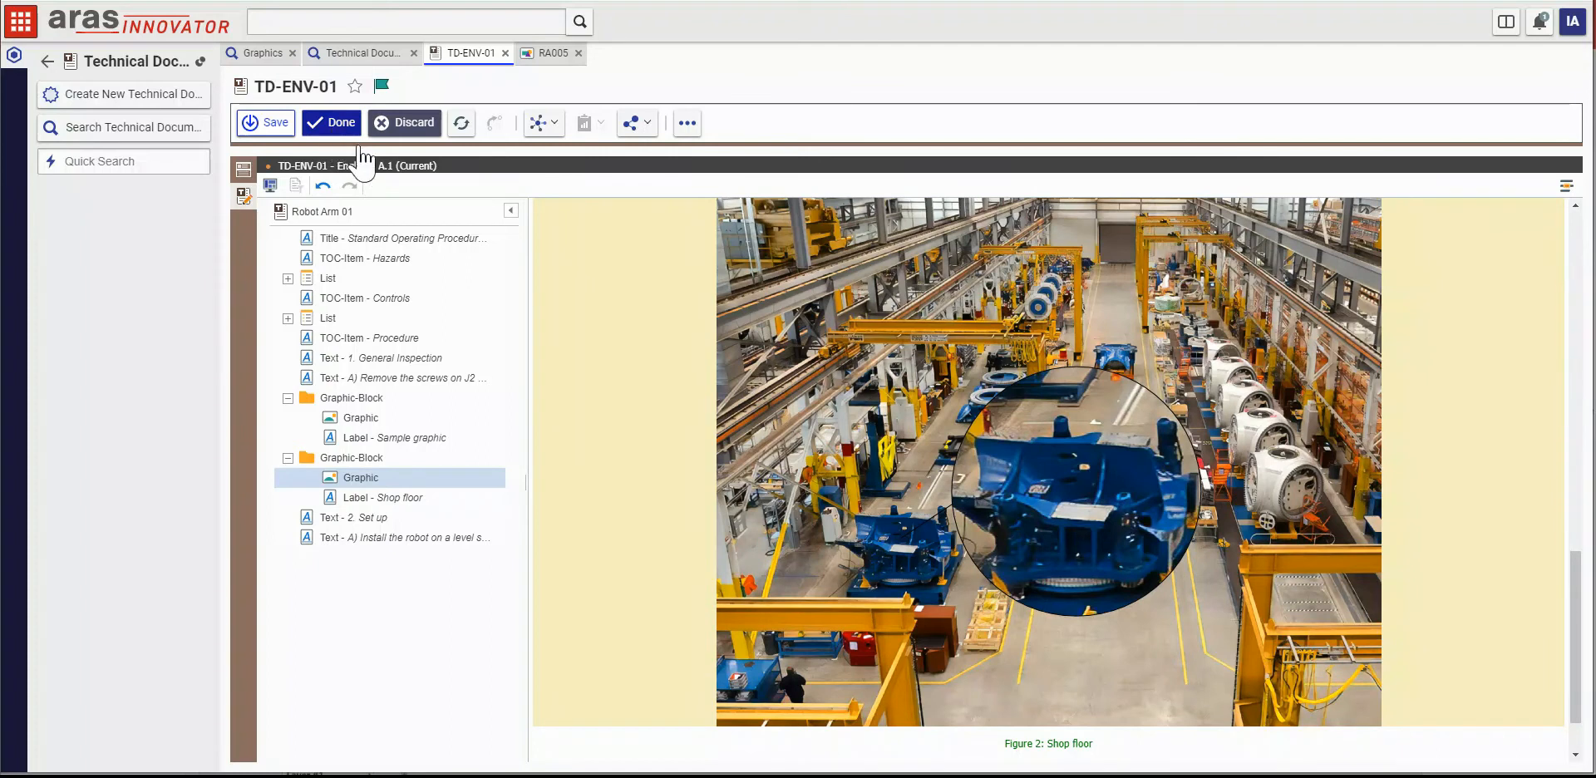
{"action": "left_click", "coordinate": [340, 125]}
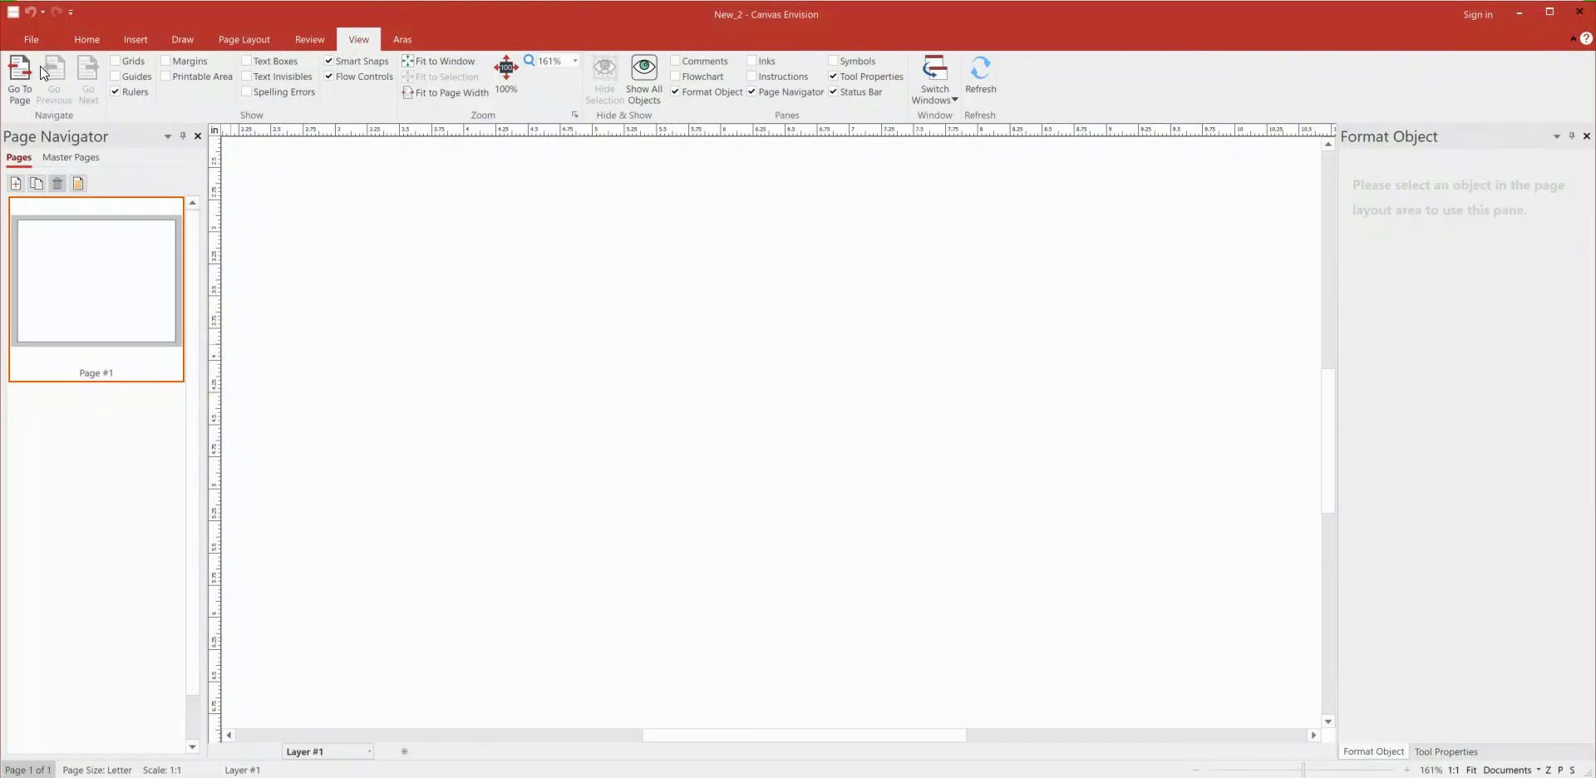
Step: Insert the image 17BP018D.jpg onto the blank page in Canvas Envision
{"action": "left_click", "coordinate": [127, 33]}
{"action": "left_click", "coordinate": [63, 76]}
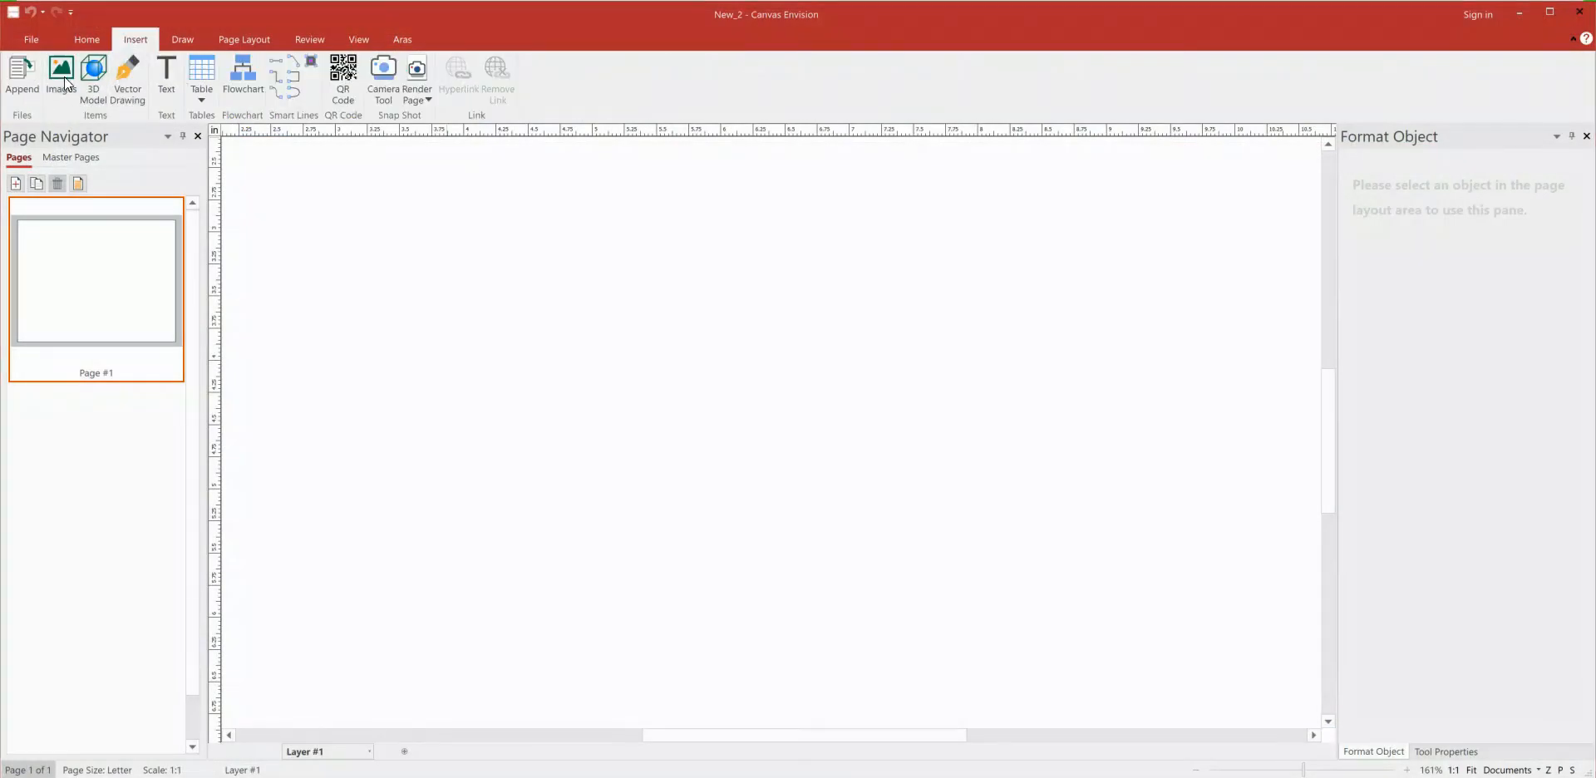
{"action": "left_click", "coordinate": [971, 381]}
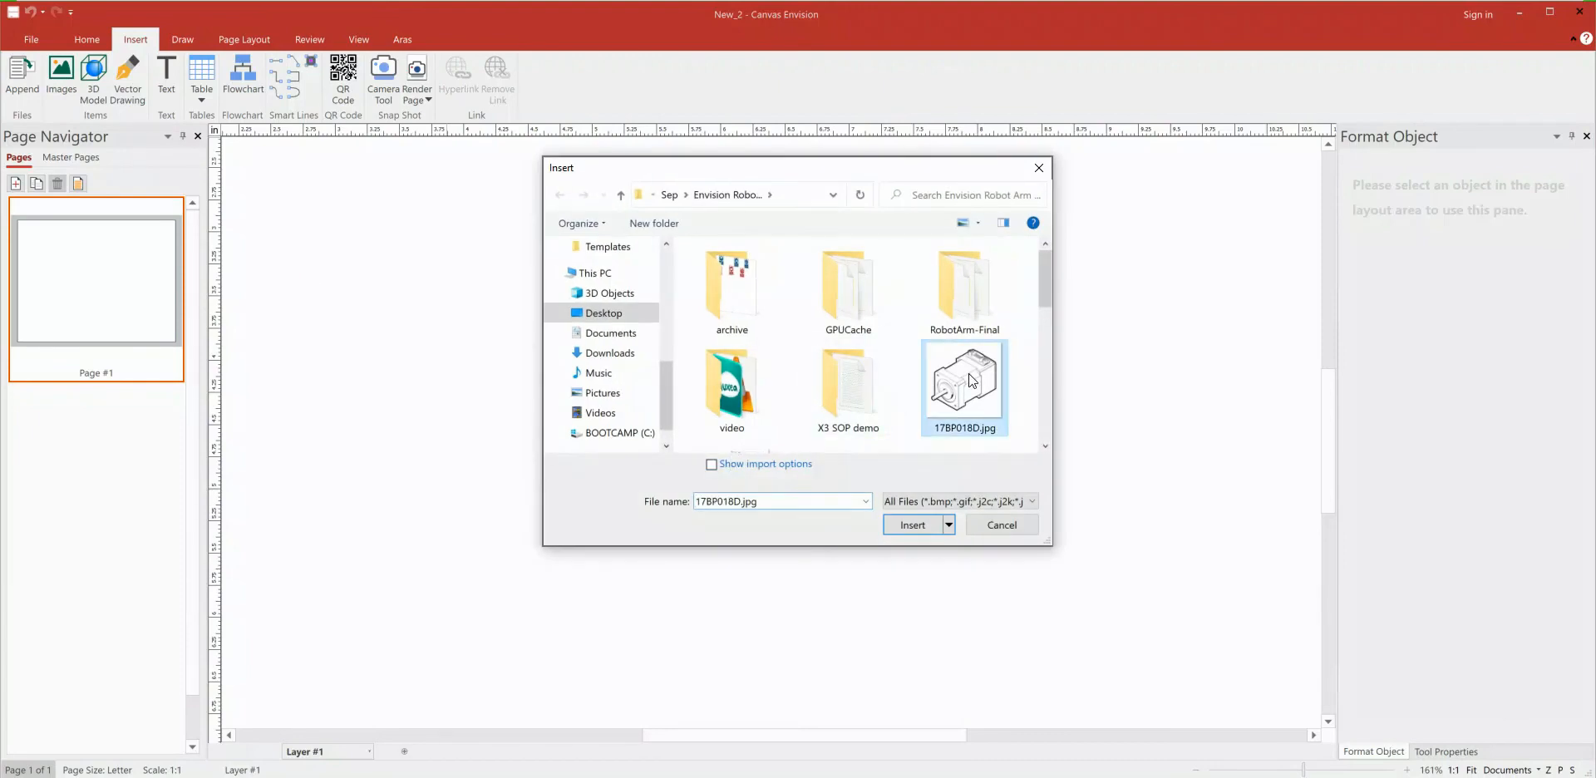
{"action": "left_click", "coordinate": [902, 532]}
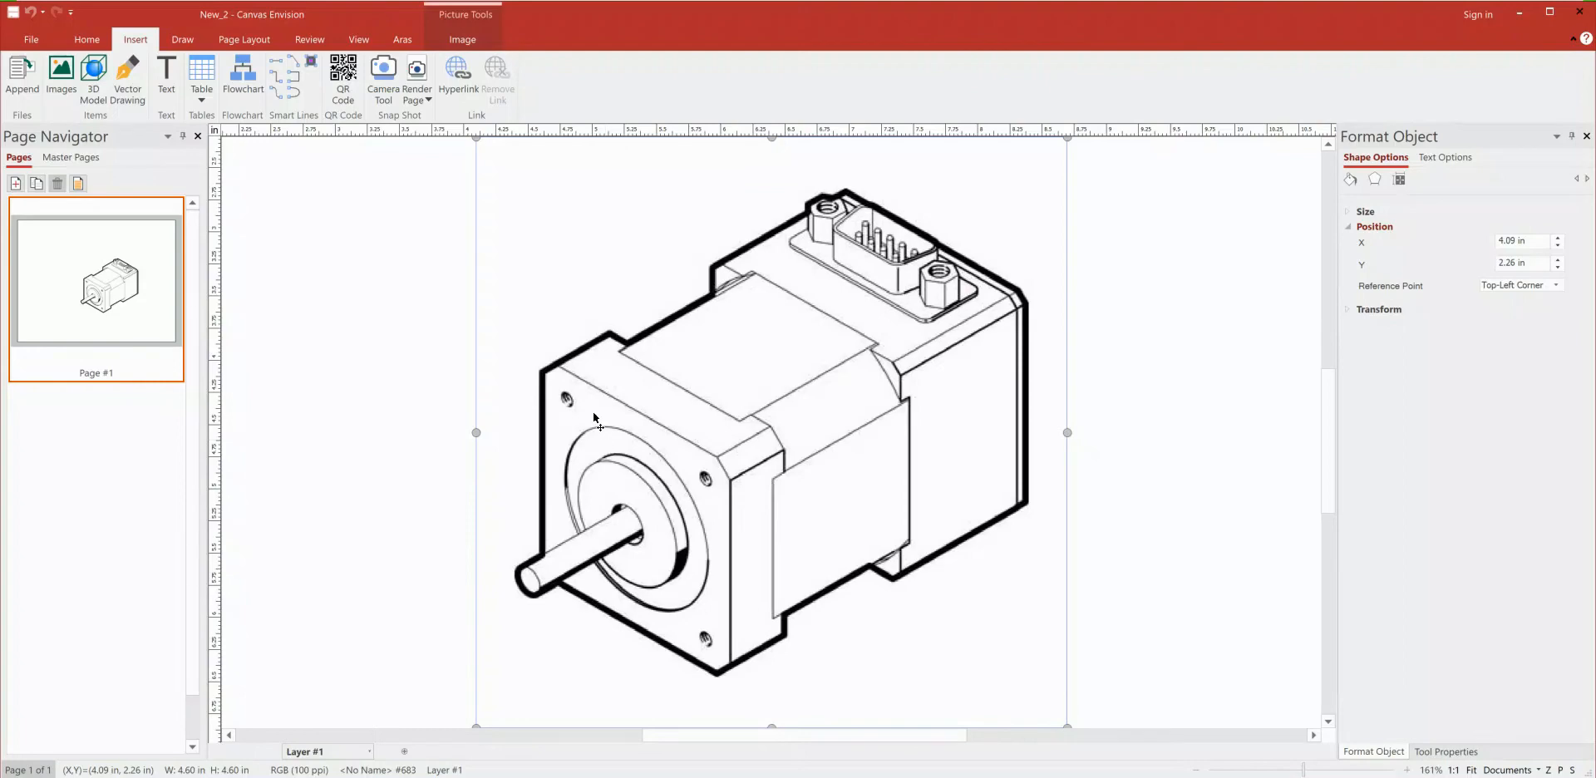
Step: Auto-trace the motor image in black and white using the Fill trace option and a black/white threshold of 170
{"action": "scroll", "coordinate": [769, 418], "scroll_direction": "up", "scroll_amount": 4}
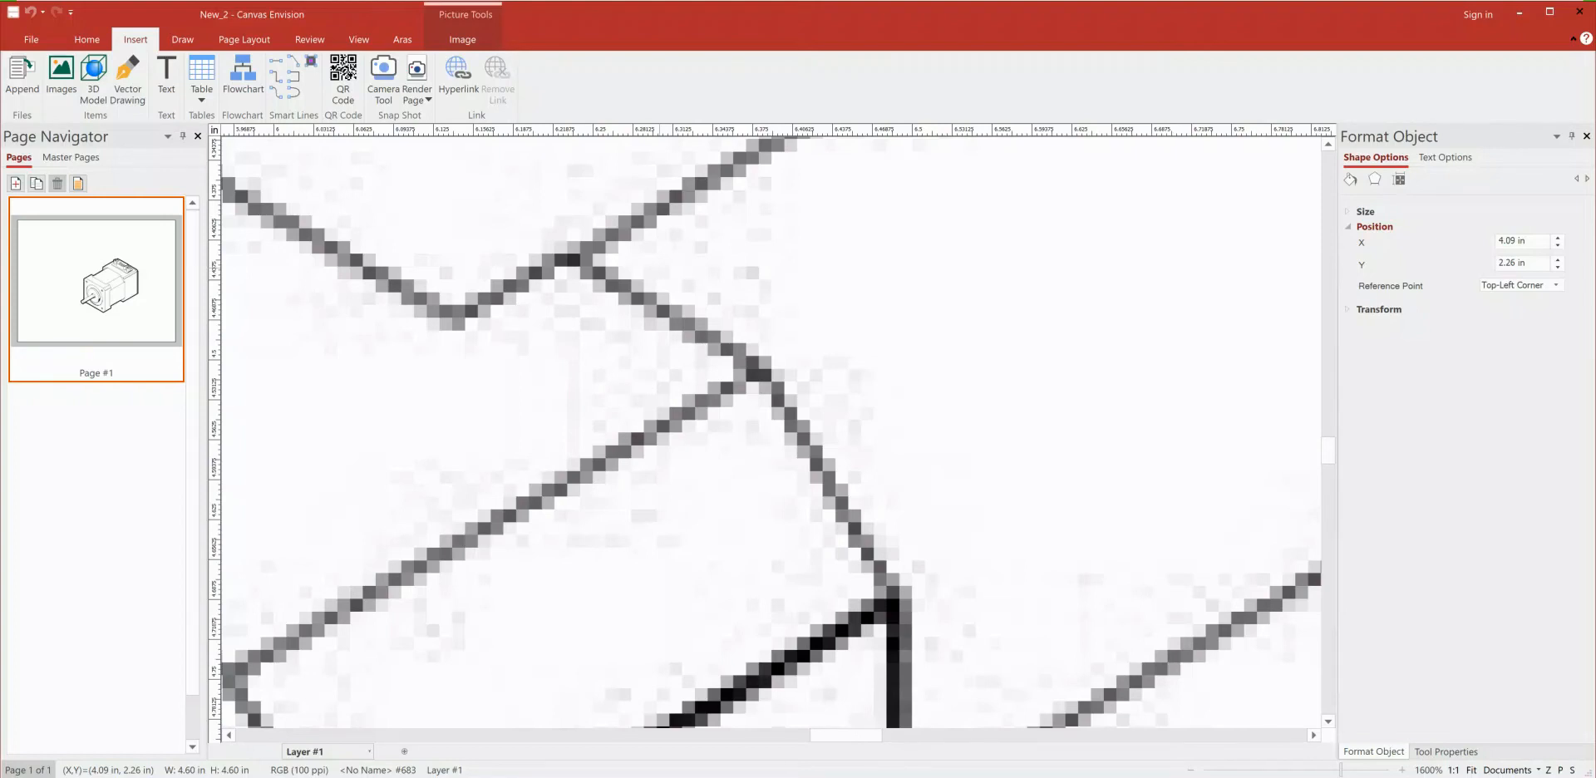
{"action": "left_click", "coordinate": [359, 39]}
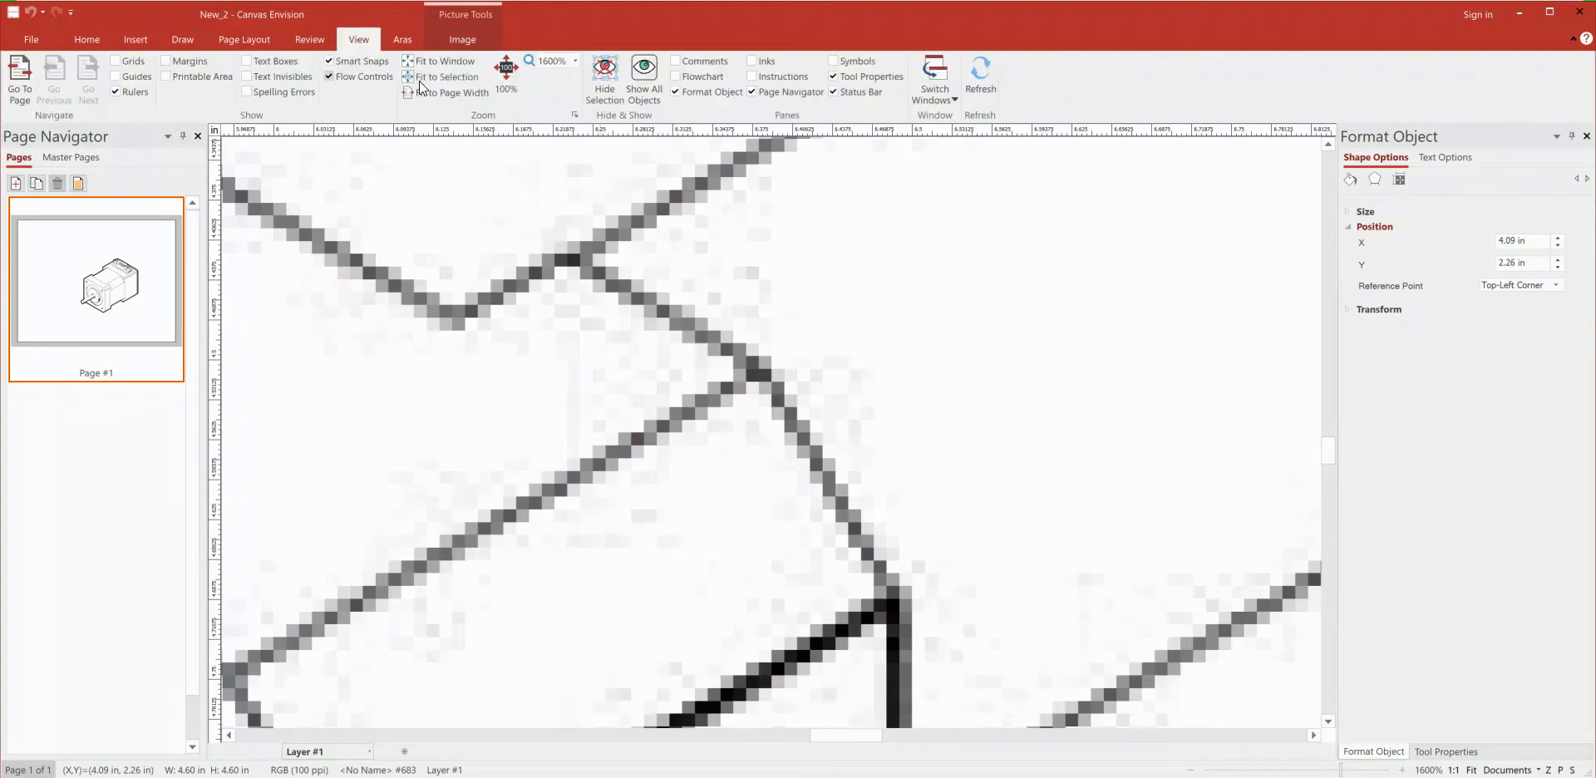
{"action": "left_click", "coordinate": [407, 77]}
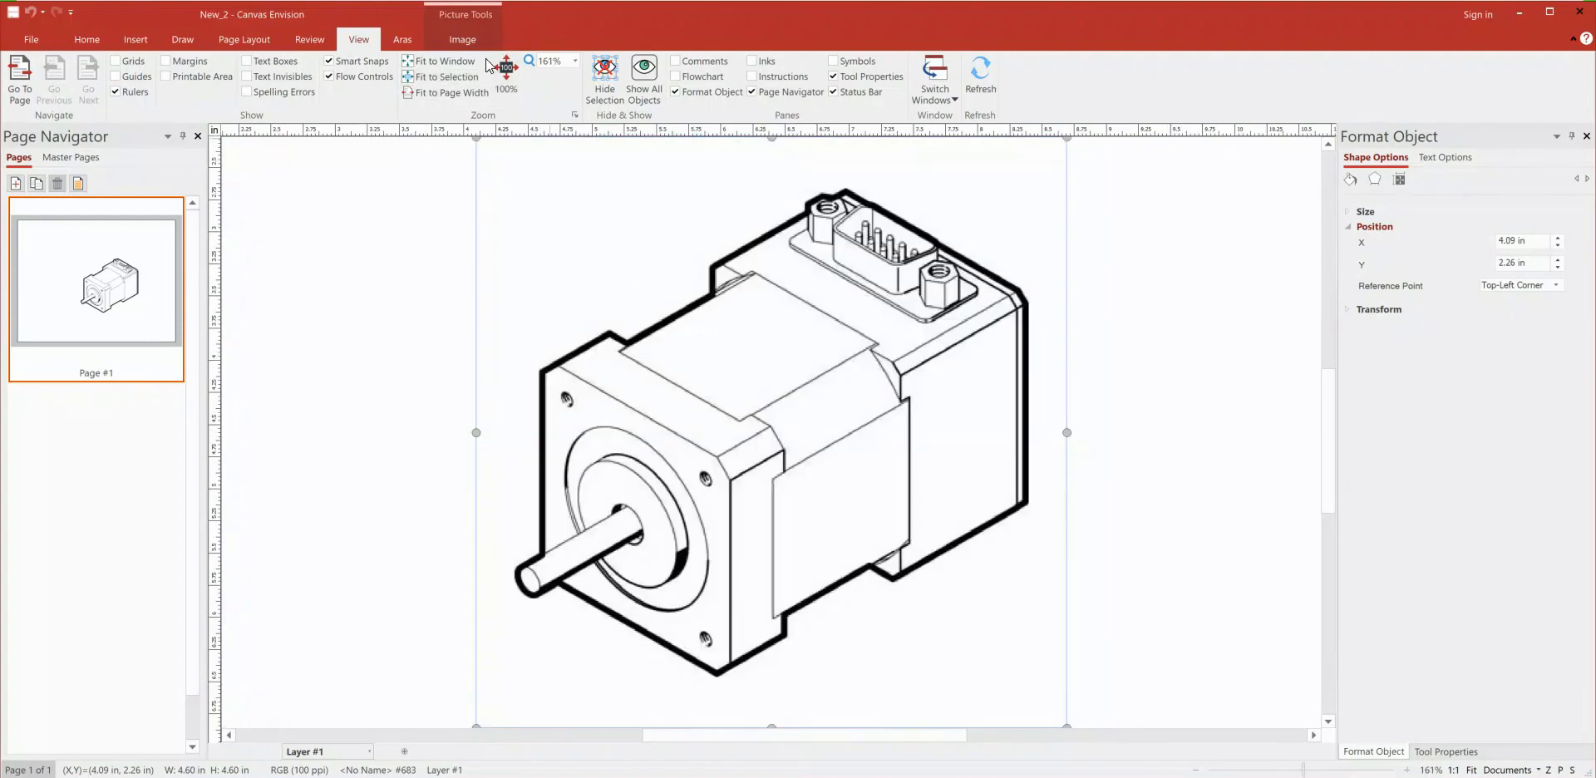
{"action": "left_click", "coordinate": [452, 42]}
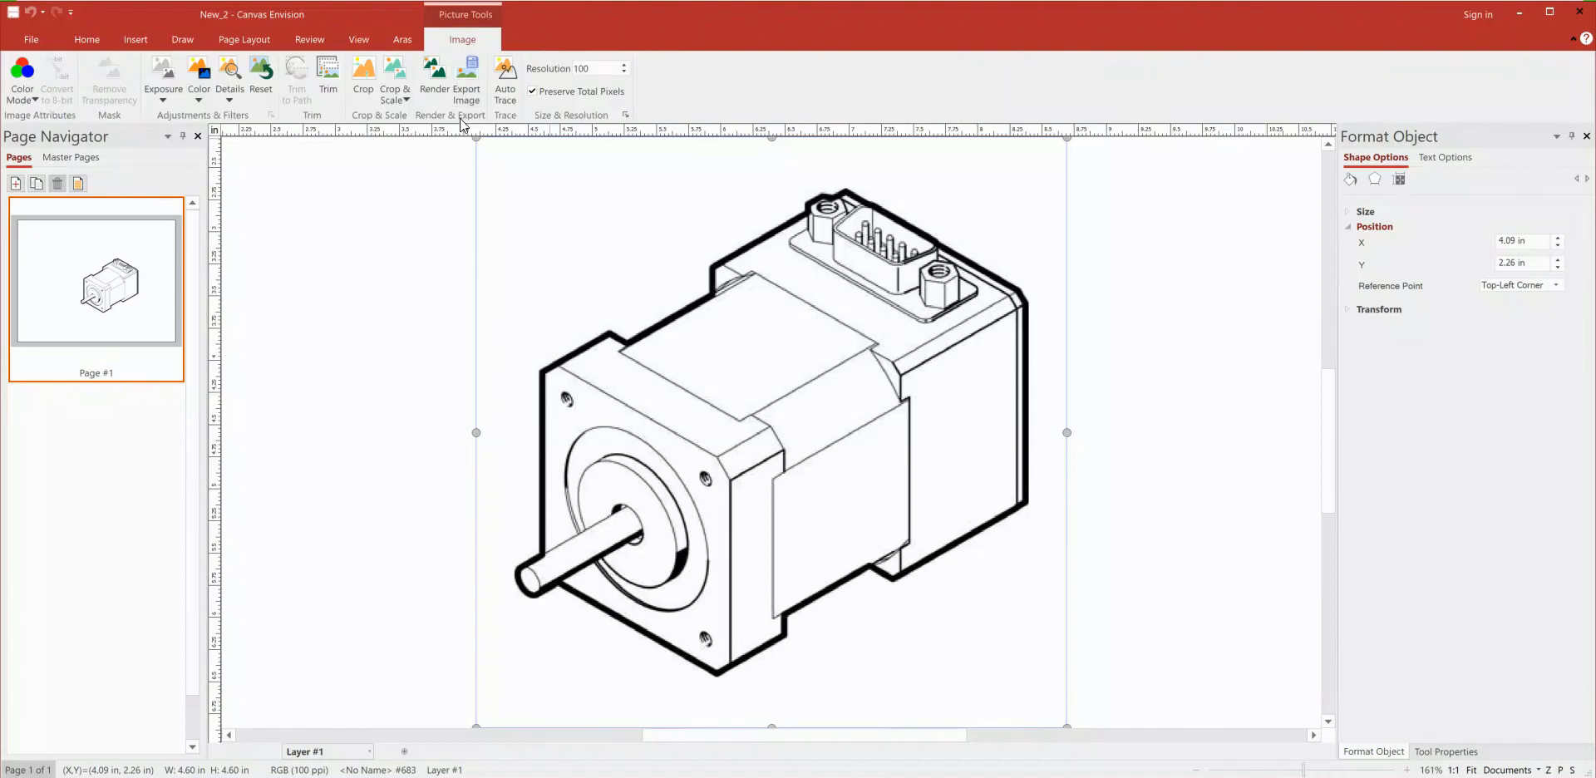
{"action": "left_click", "coordinate": [502, 95]}
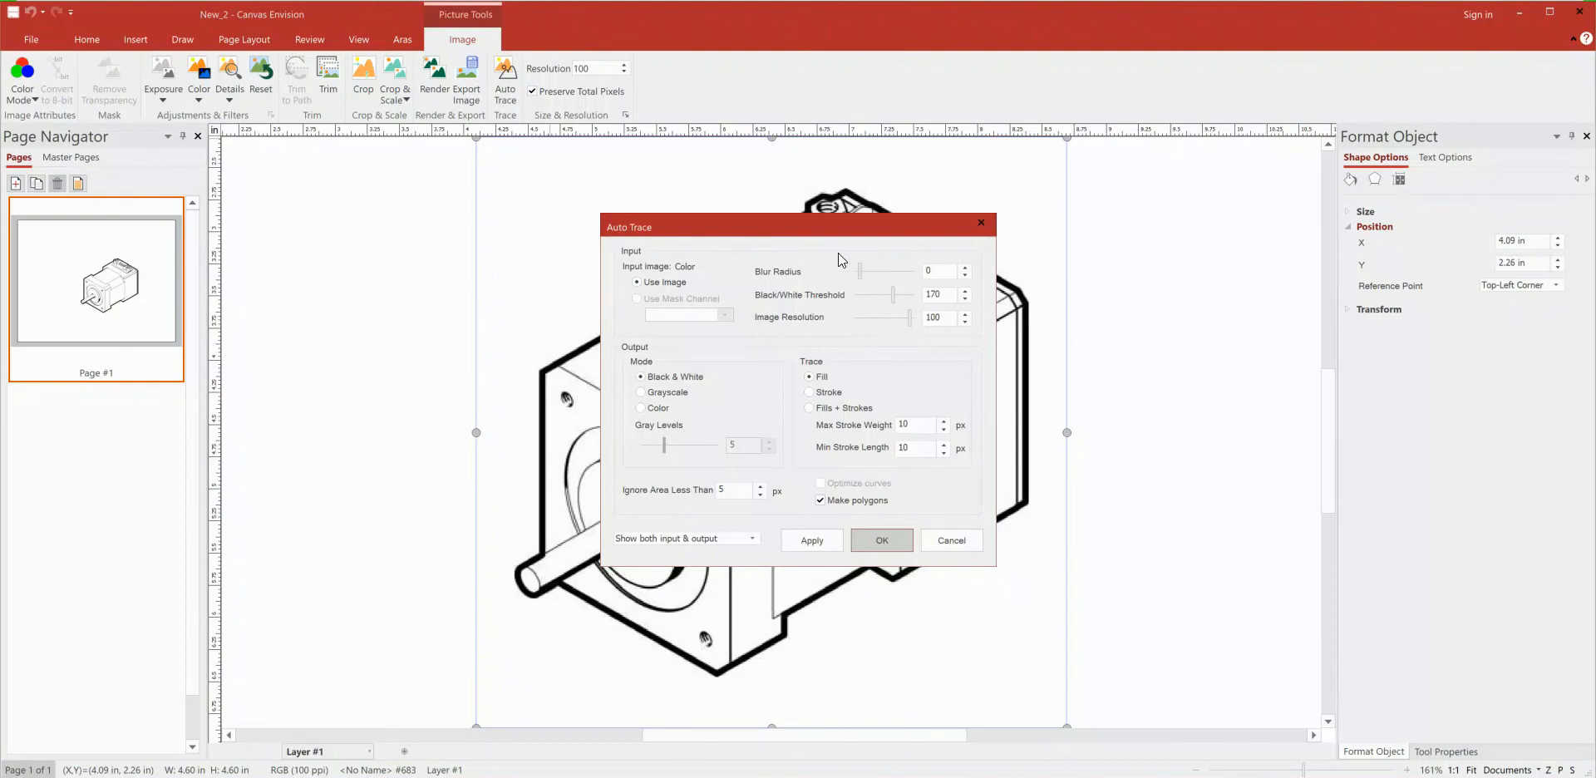
{"action": "left_click", "coordinate": [821, 539]}
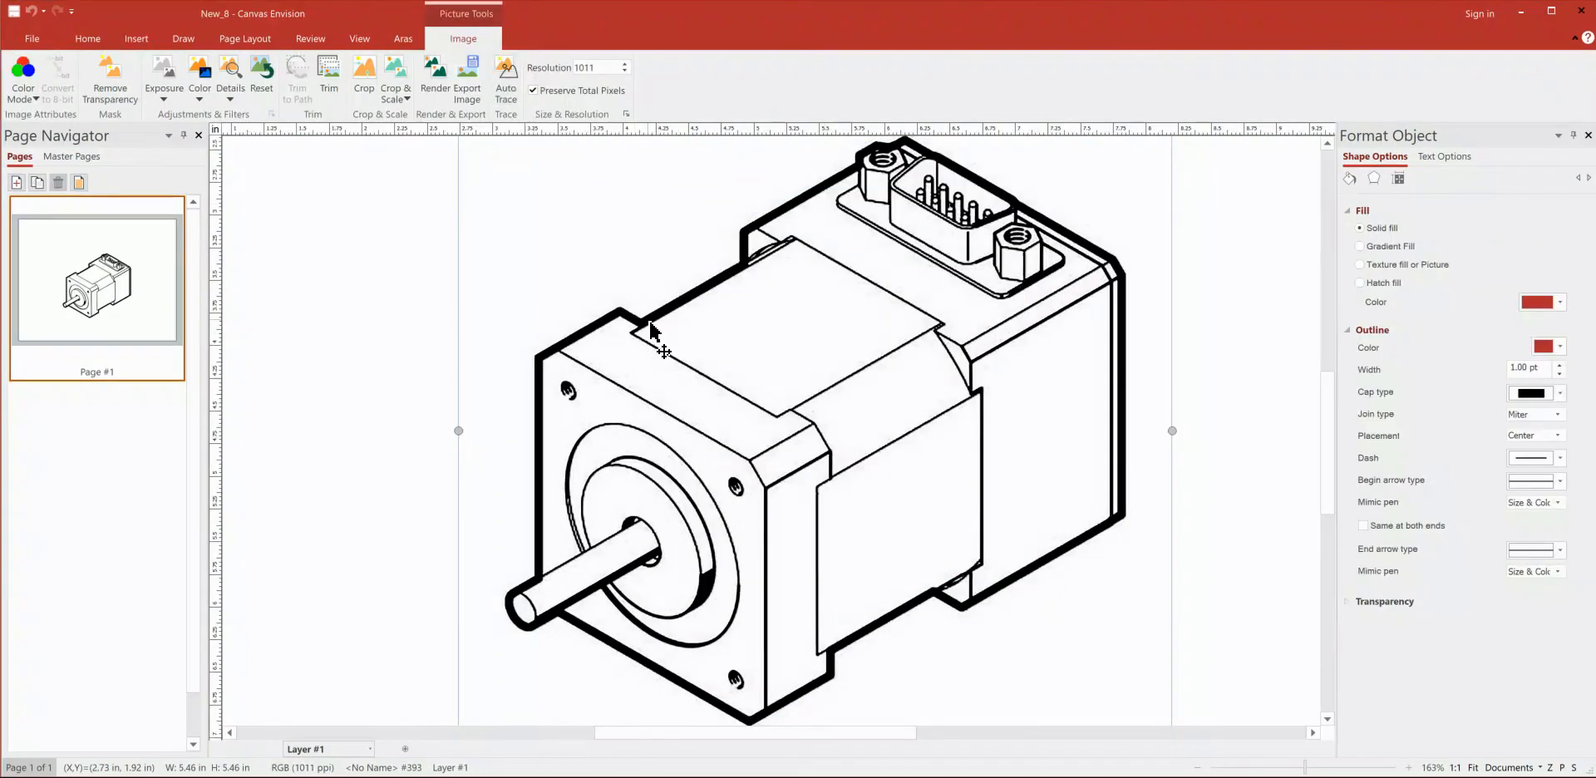
Step: Separate the motor trace from its source image, moving the trace right and the original image left on the page
{"action": "mouse_move", "coordinate": [650, 326]}
{"action": "left_mouse_down"}
{"action": "mouse_move", "coordinate": [794, 399]}
{"action": "mouse_move", "coordinate": [827, 348]}
{"action": "left_mouse_up"}
{"action": "left_click_drag", "start_coordinate": [636, 324], "coordinate": [329, 332]}
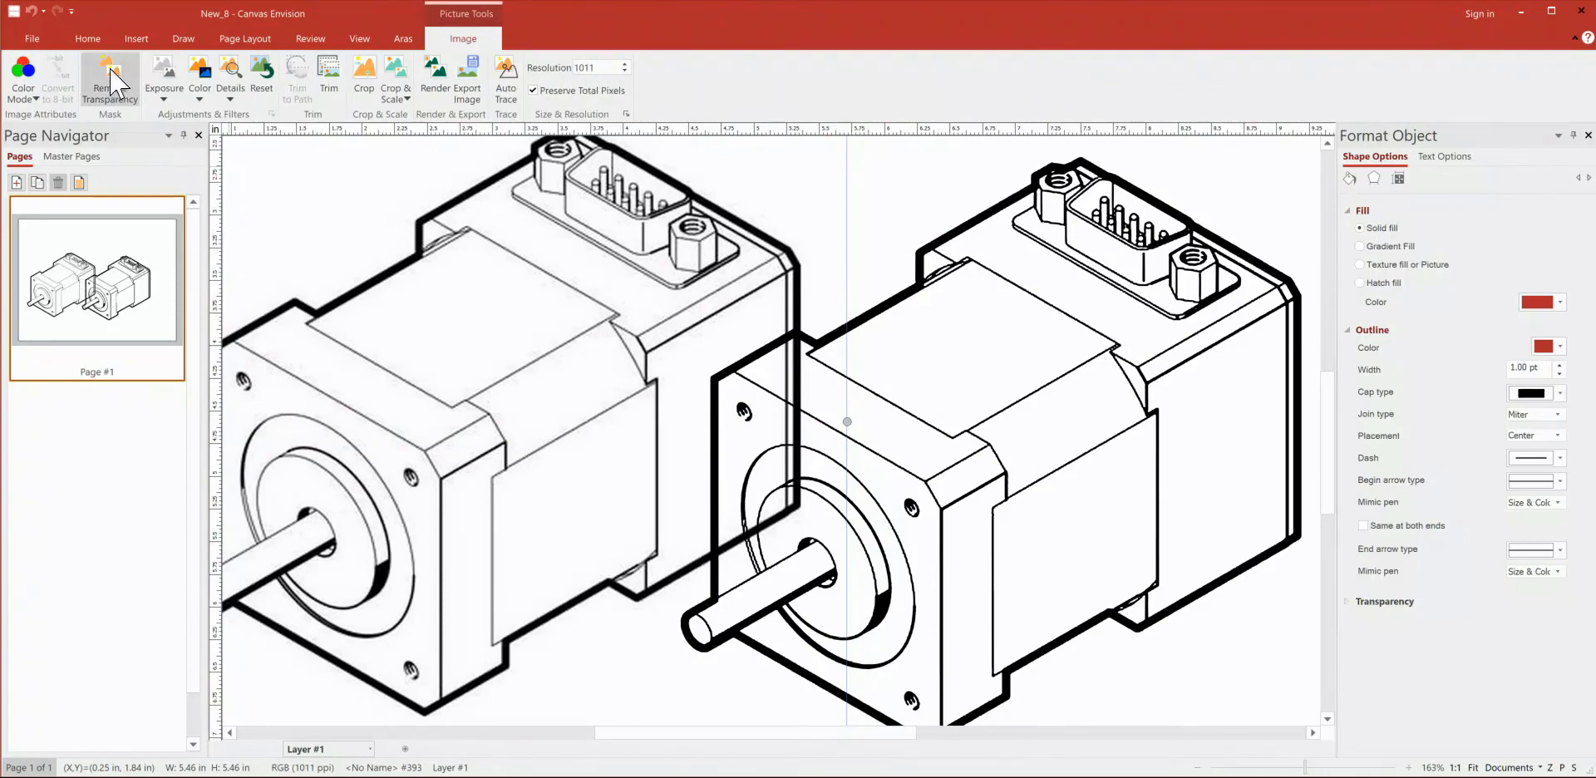
Step: Compare the line quality of the original motor image and the vector trace at 327% magnification
{"action": "left_click", "coordinate": [87, 38]}
{"action": "left_click", "coordinate": [143, 91]}
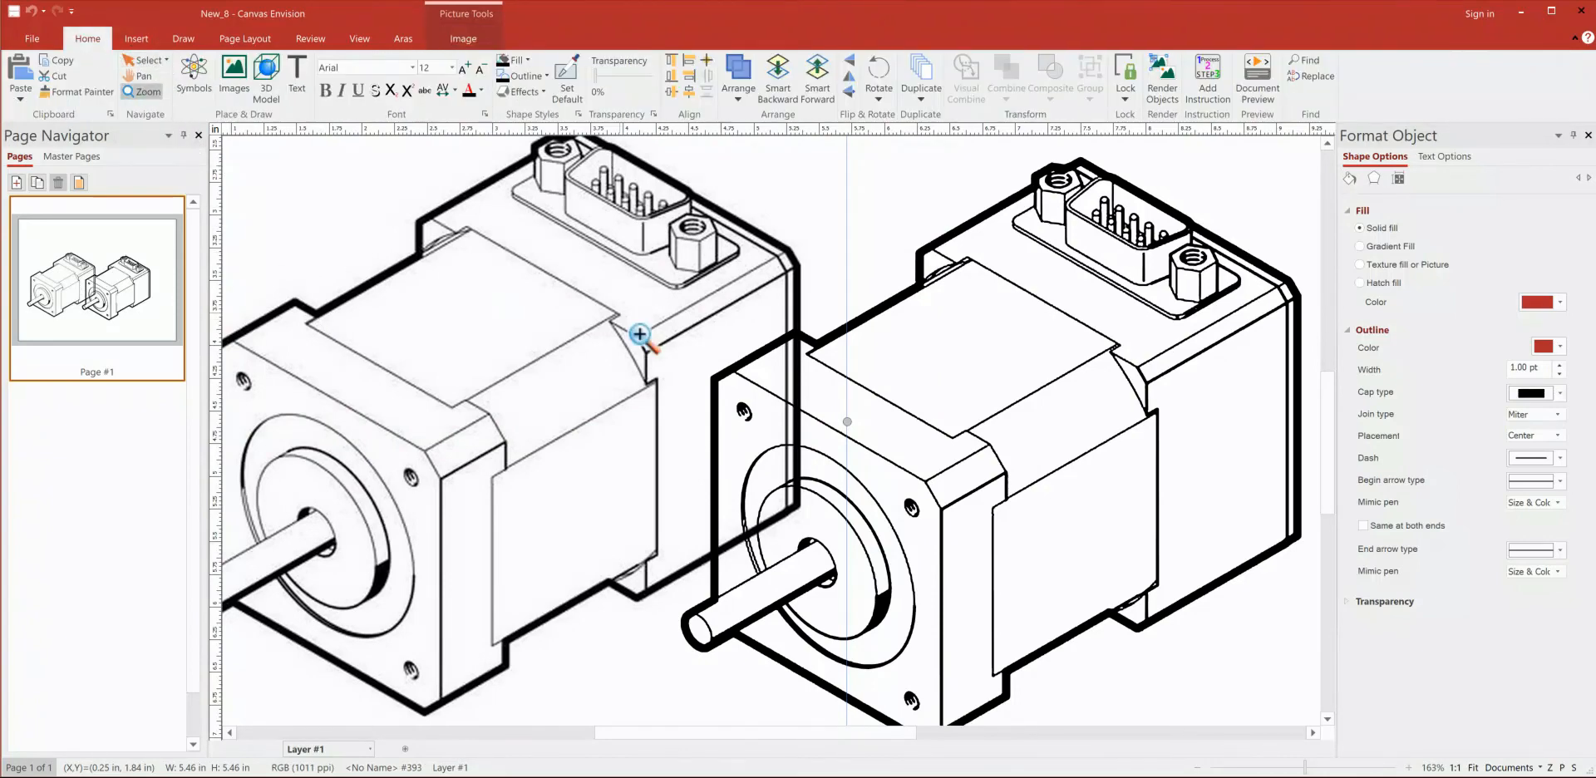
{"action": "left_click", "coordinate": [684, 350]}
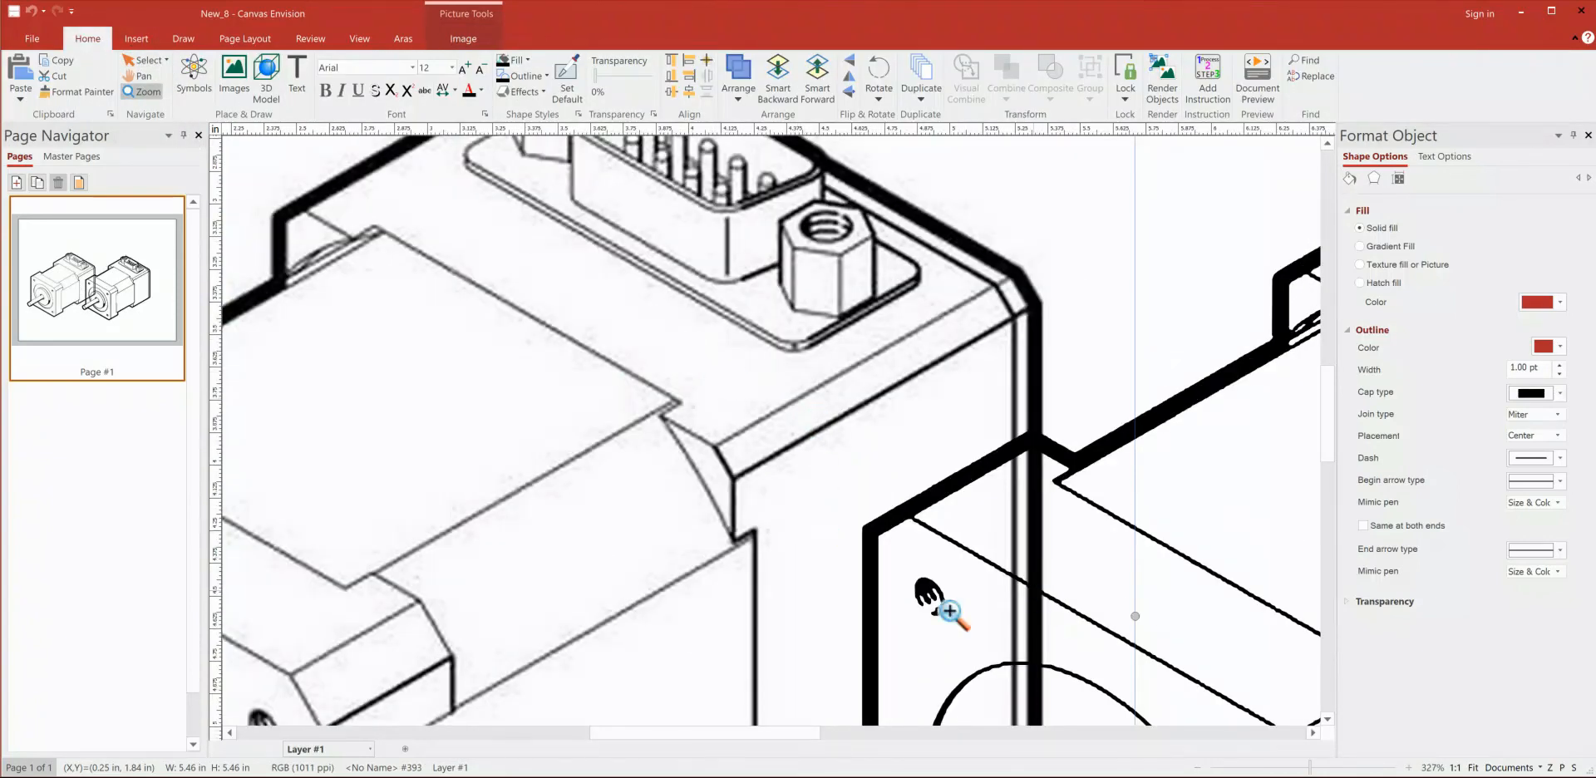
{"action": "left_click_drag", "start_coordinate": [677, 735], "coordinate": [835, 735]}
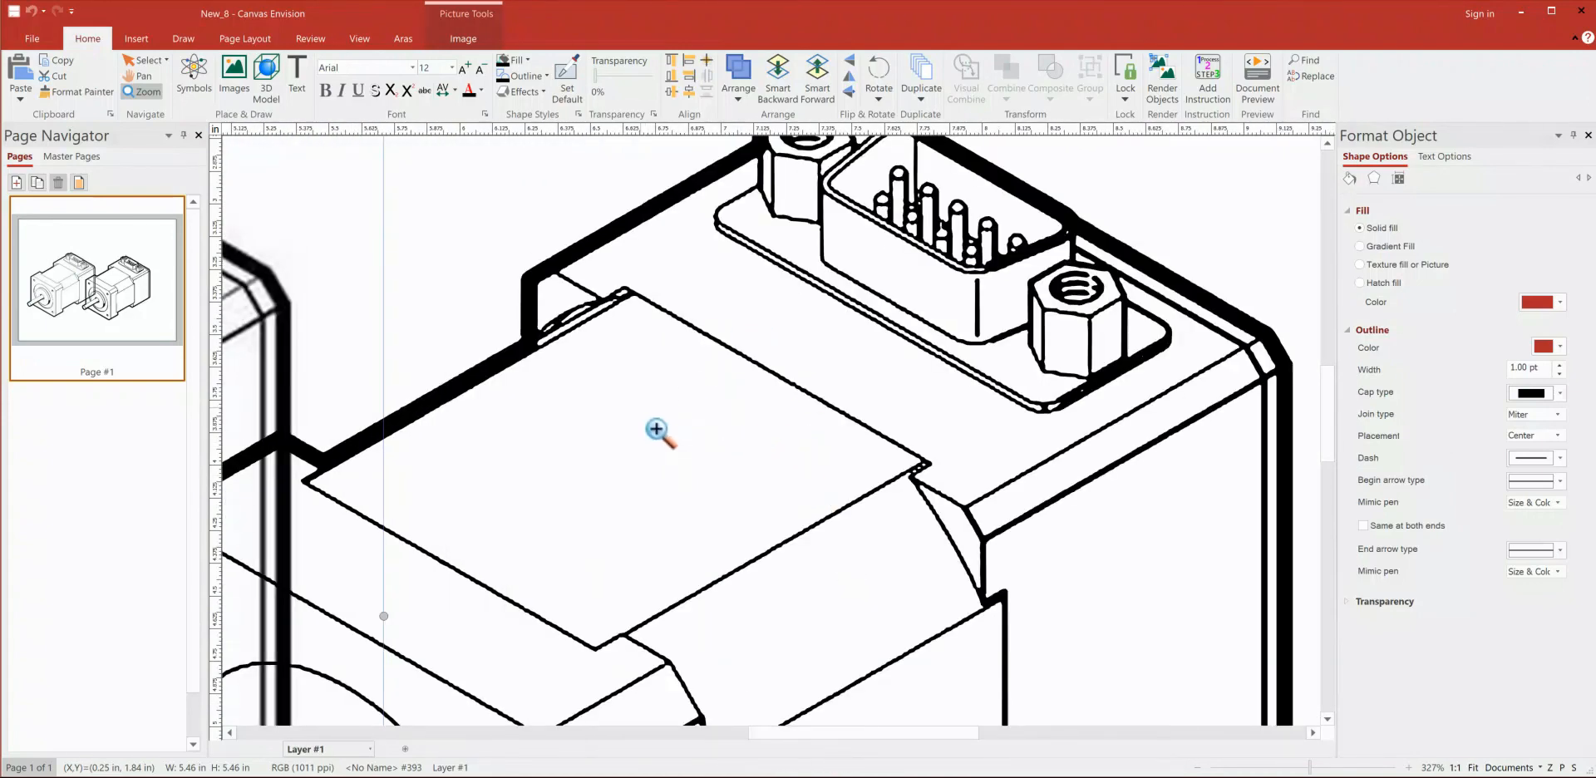
{"action": "left_click", "coordinate": [553, 406], "text": "alt"}
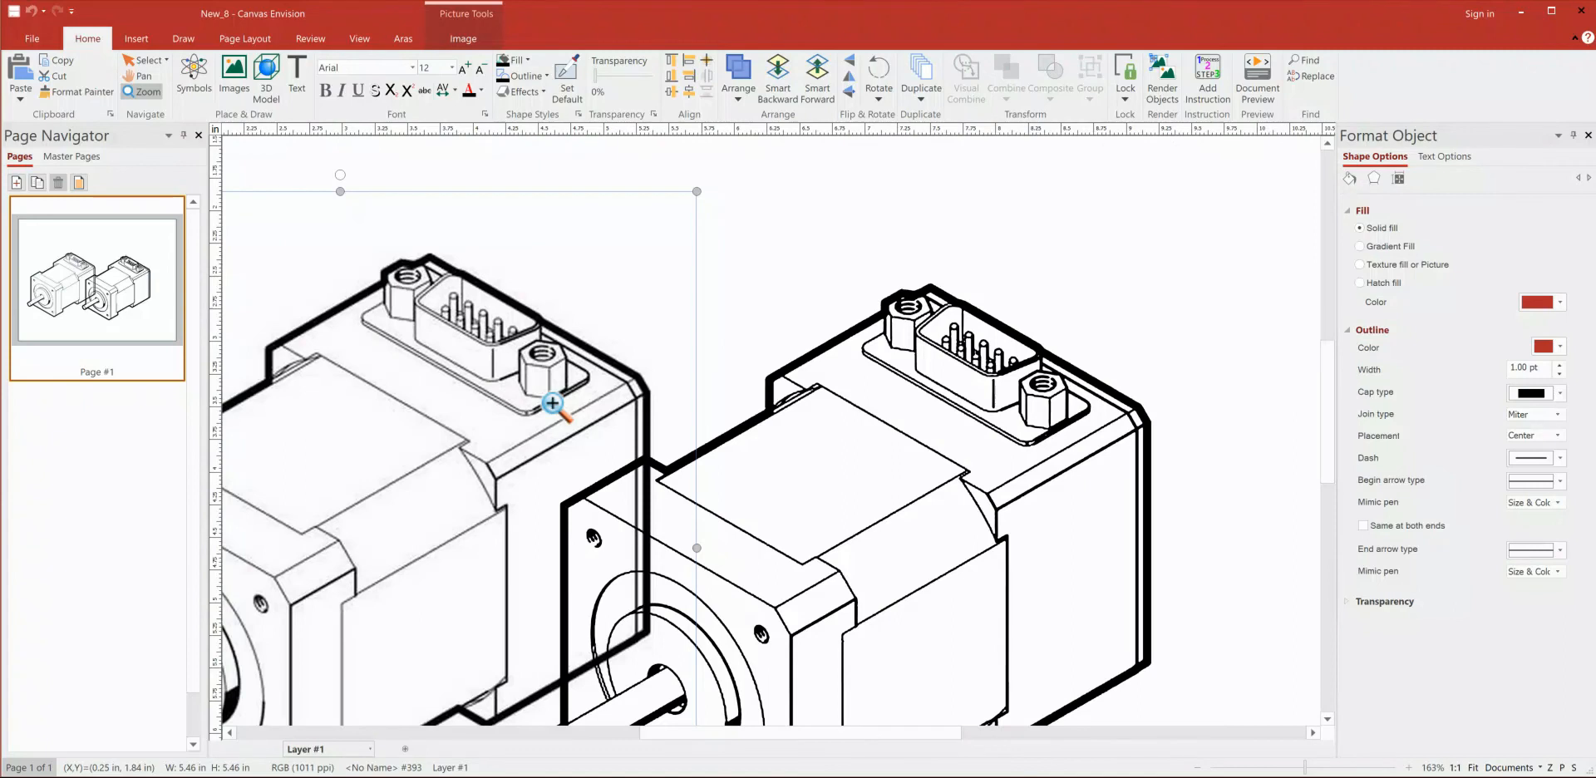
Step: Delete the original motor image and fit the view to the remaining vector trace
{"action": "left_click", "coordinate": [143, 60]}
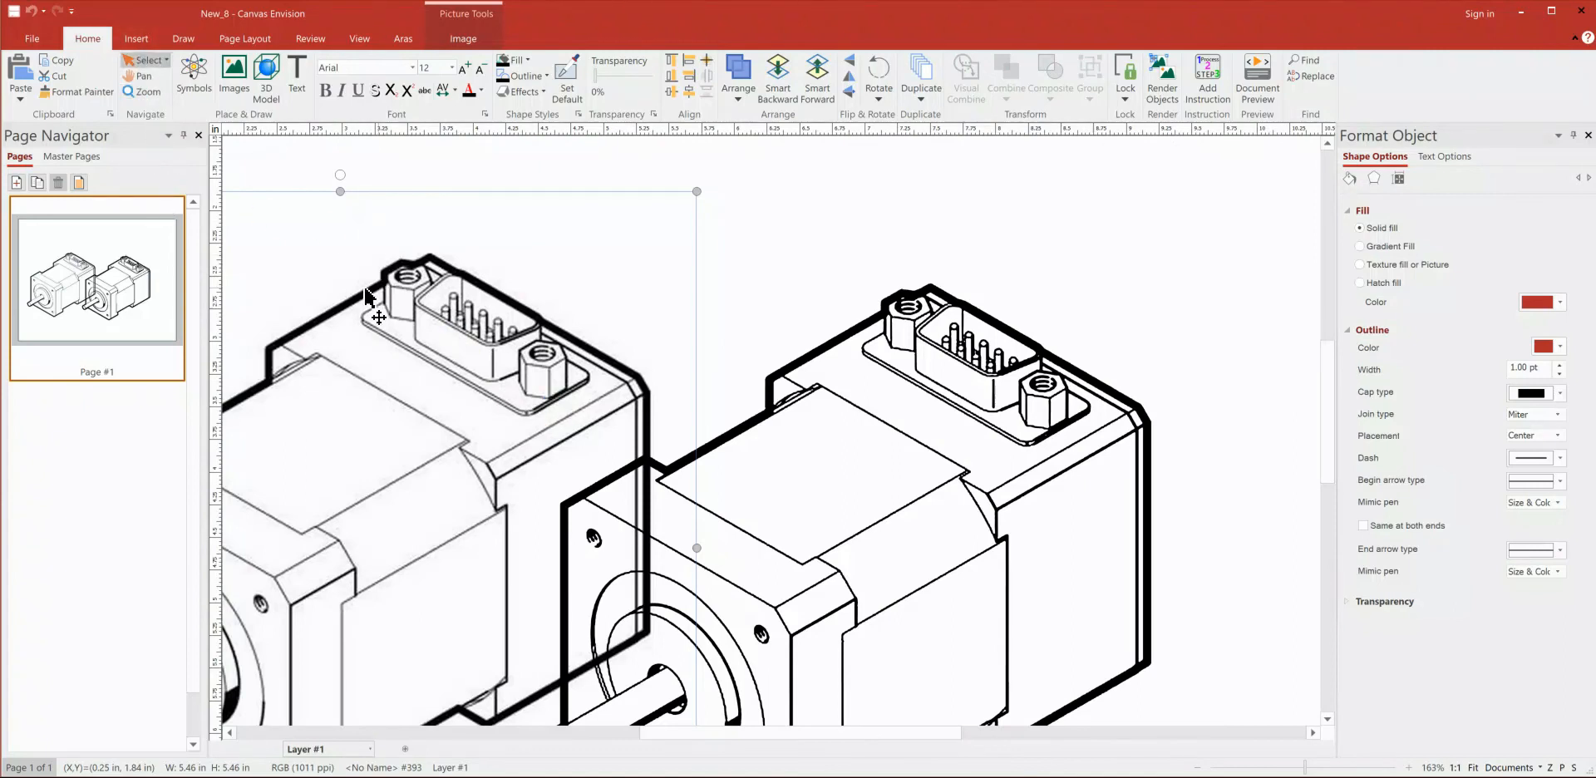
{"action": "key", "text": "Delete"}
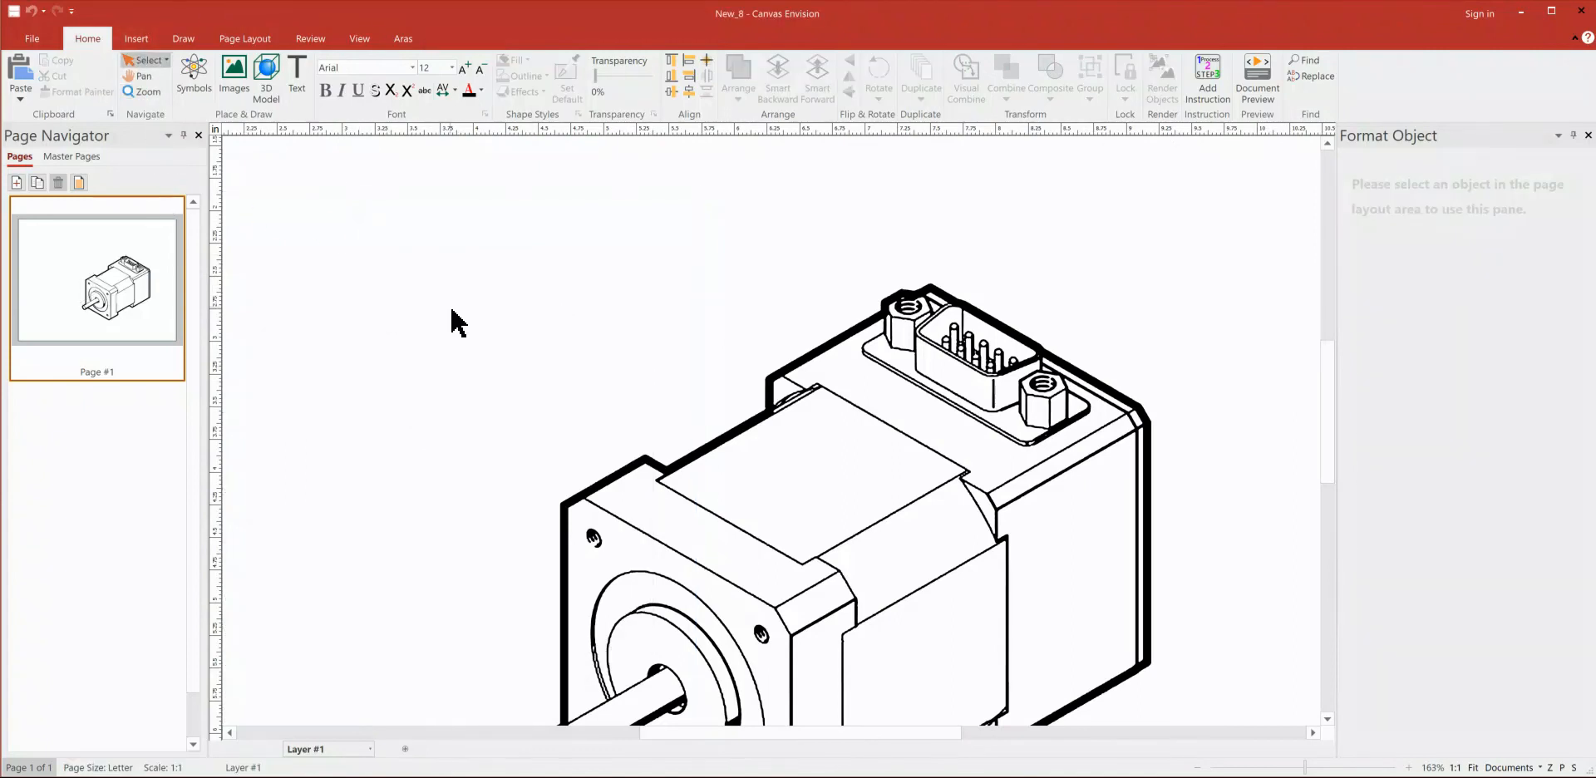
{"action": "left_click", "coordinate": [710, 457]}
{"action": "left_click", "coordinate": [359, 38]}
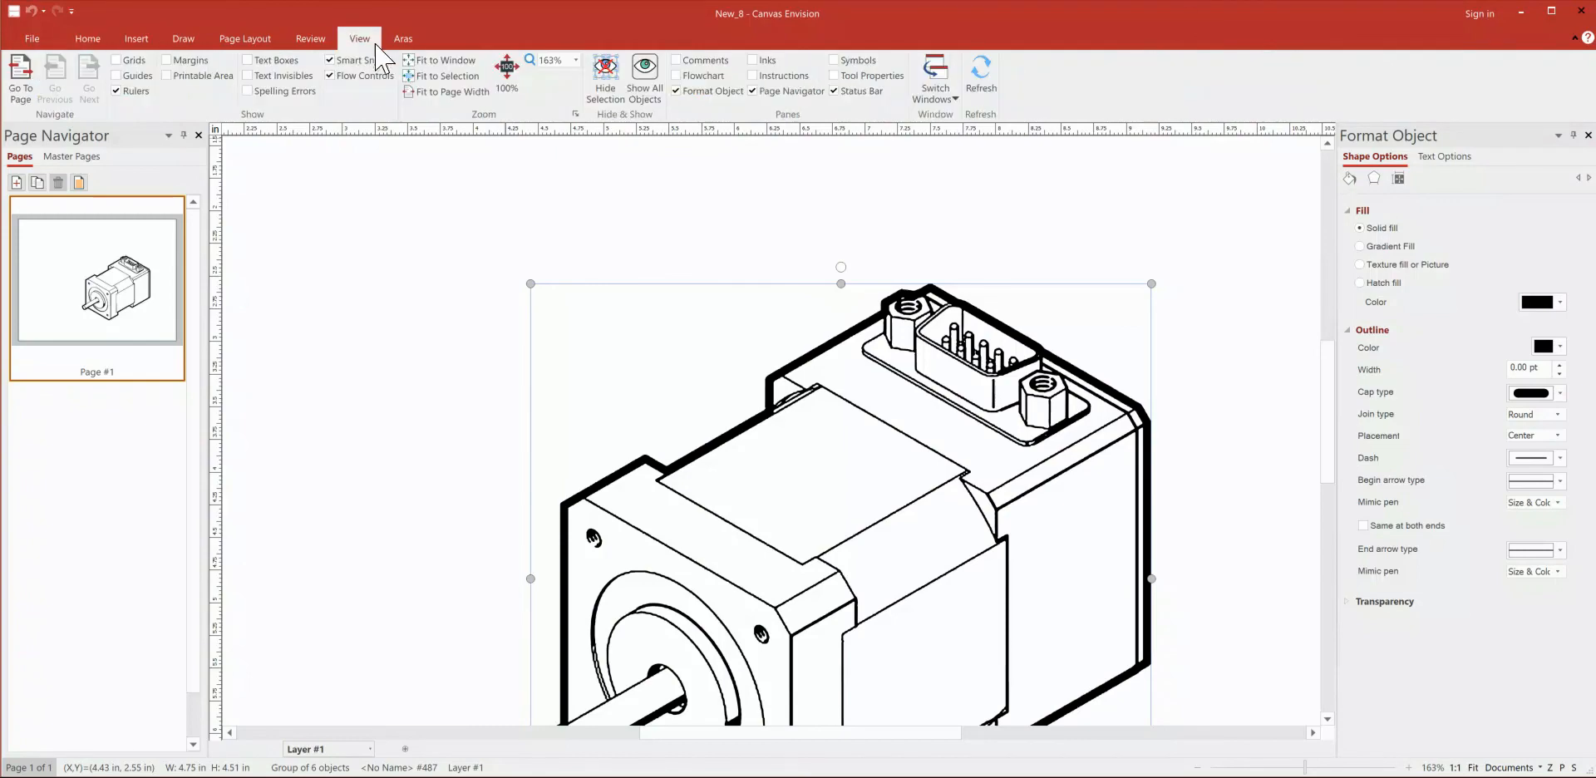
{"action": "left_click", "coordinate": [430, 77]}
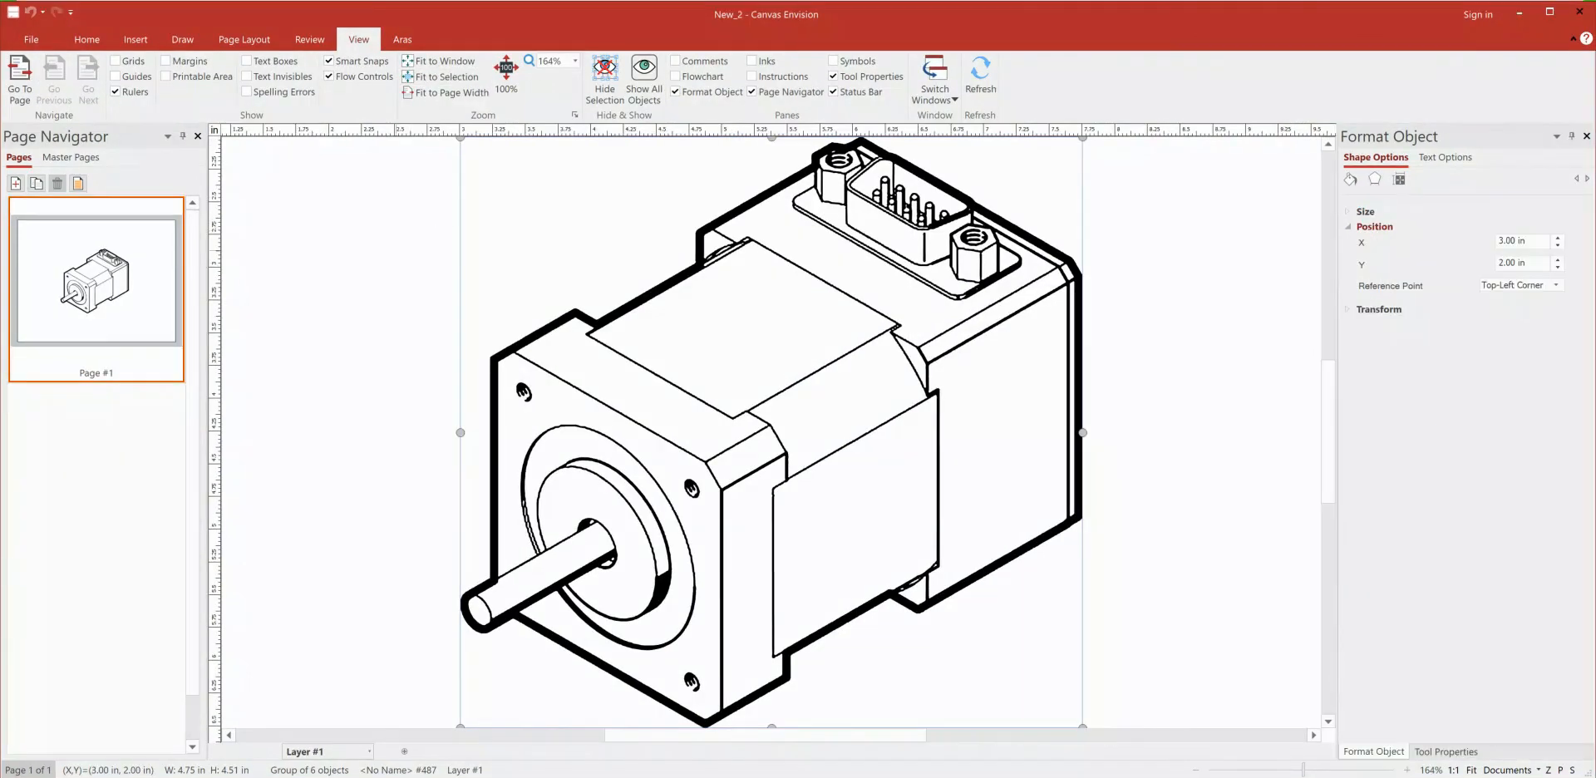
{"action": "key", "text": "Escape"}
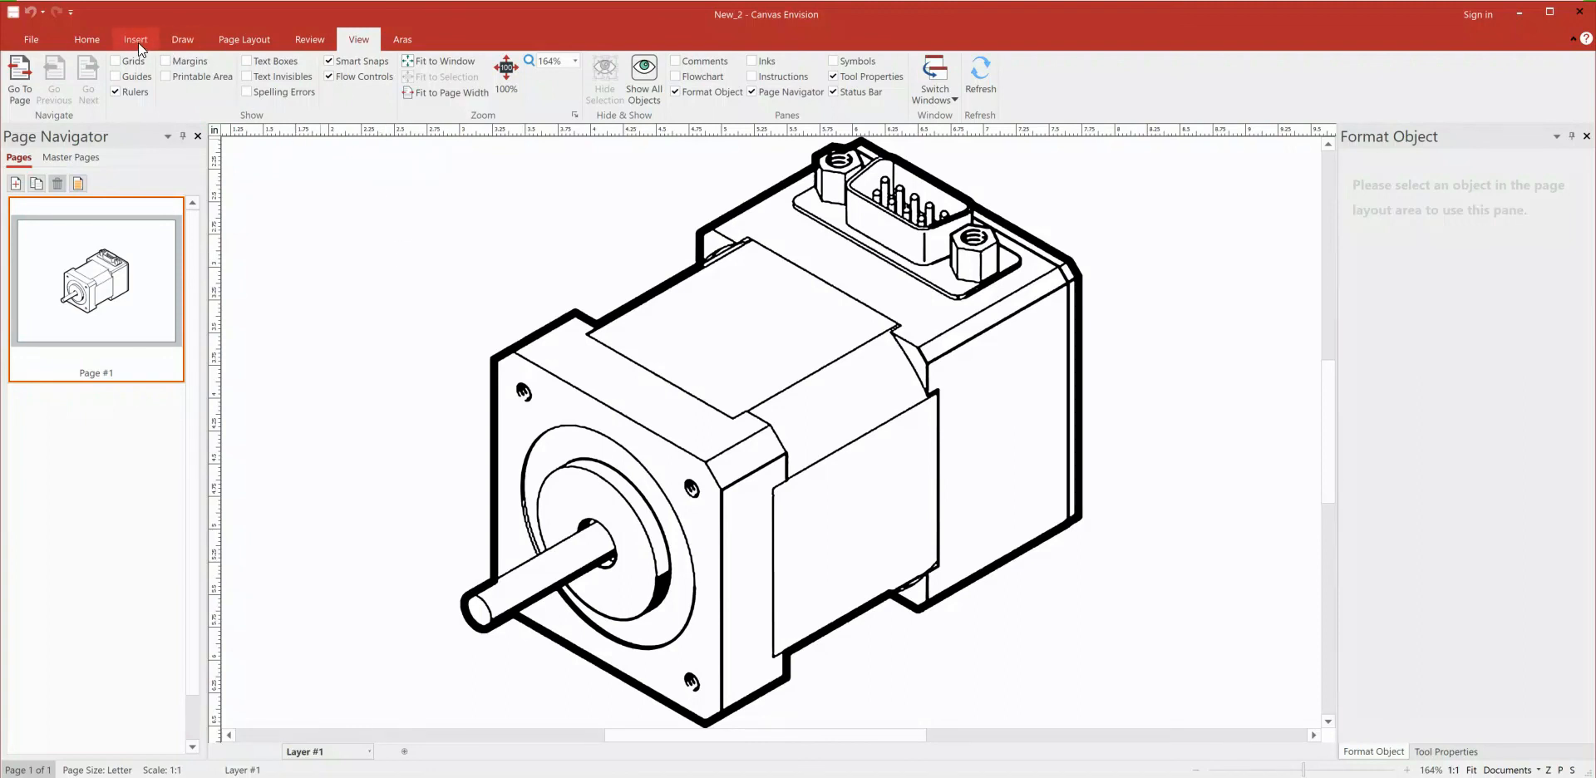
Step: Use Smart Vector Fill to color the motor's side panel, top panel, and the round front boss's rim and face red (B1292D)
{"action": "left_click", "coordinate": [179, 39]}
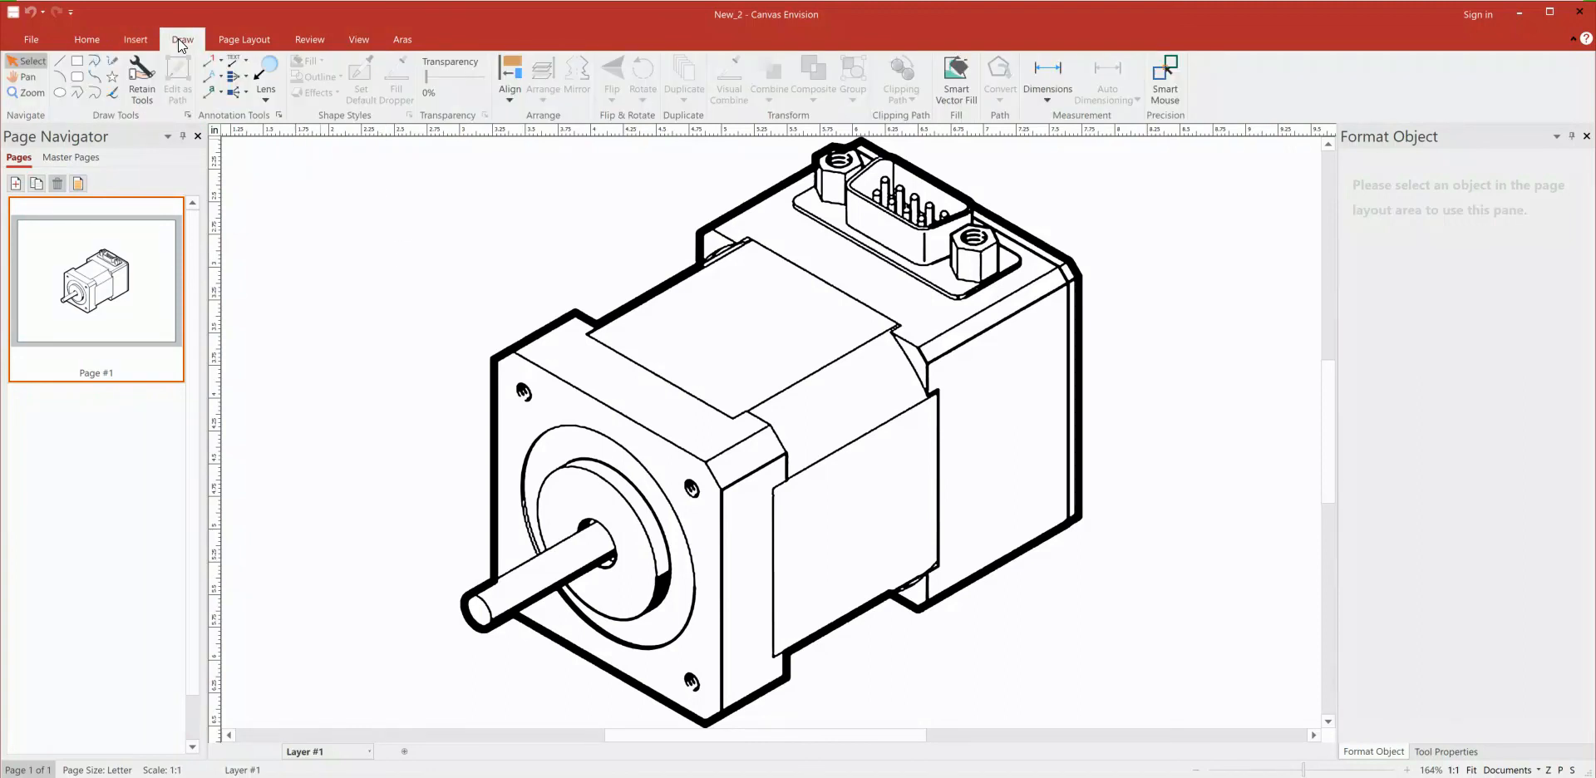
{"action": "left_click", "coordinate": [954, 85]}
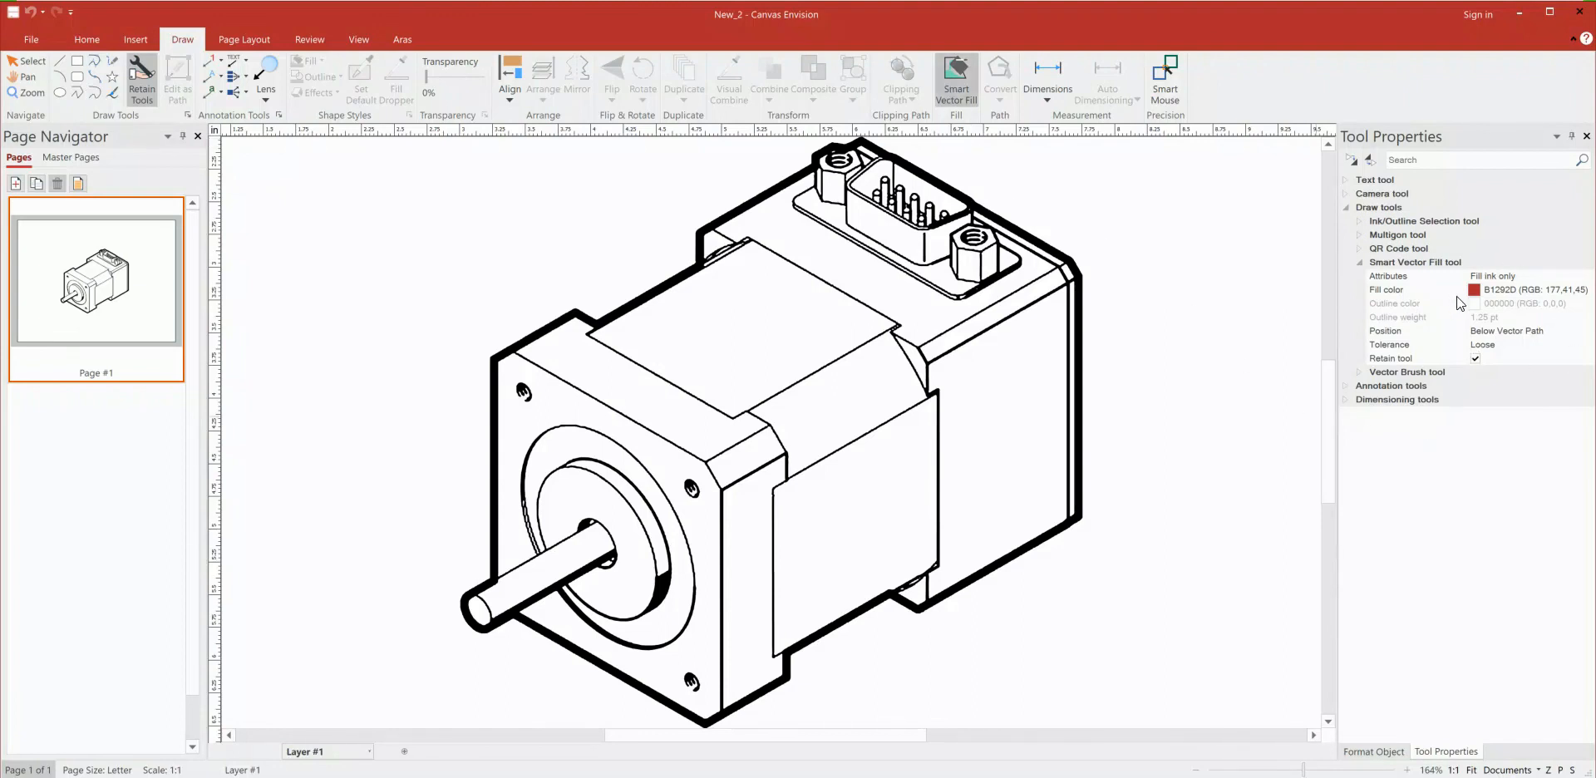
{"action": "left_click", "coordinate": [847, 492]}
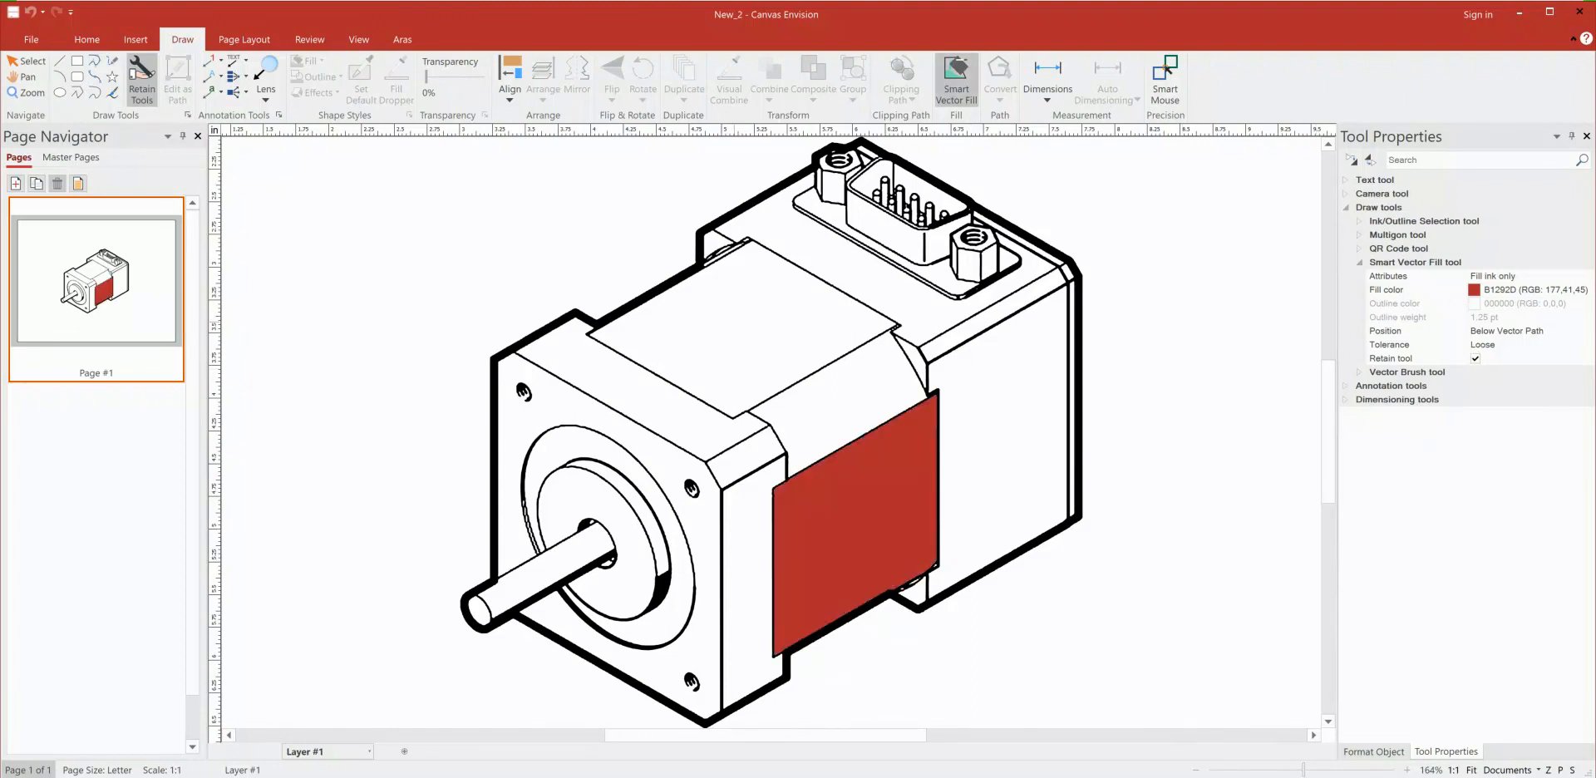
{"action": "left_click", "coordinate": [773, 382]}
{"action": "left_click", "coordinate": [623, 486]}
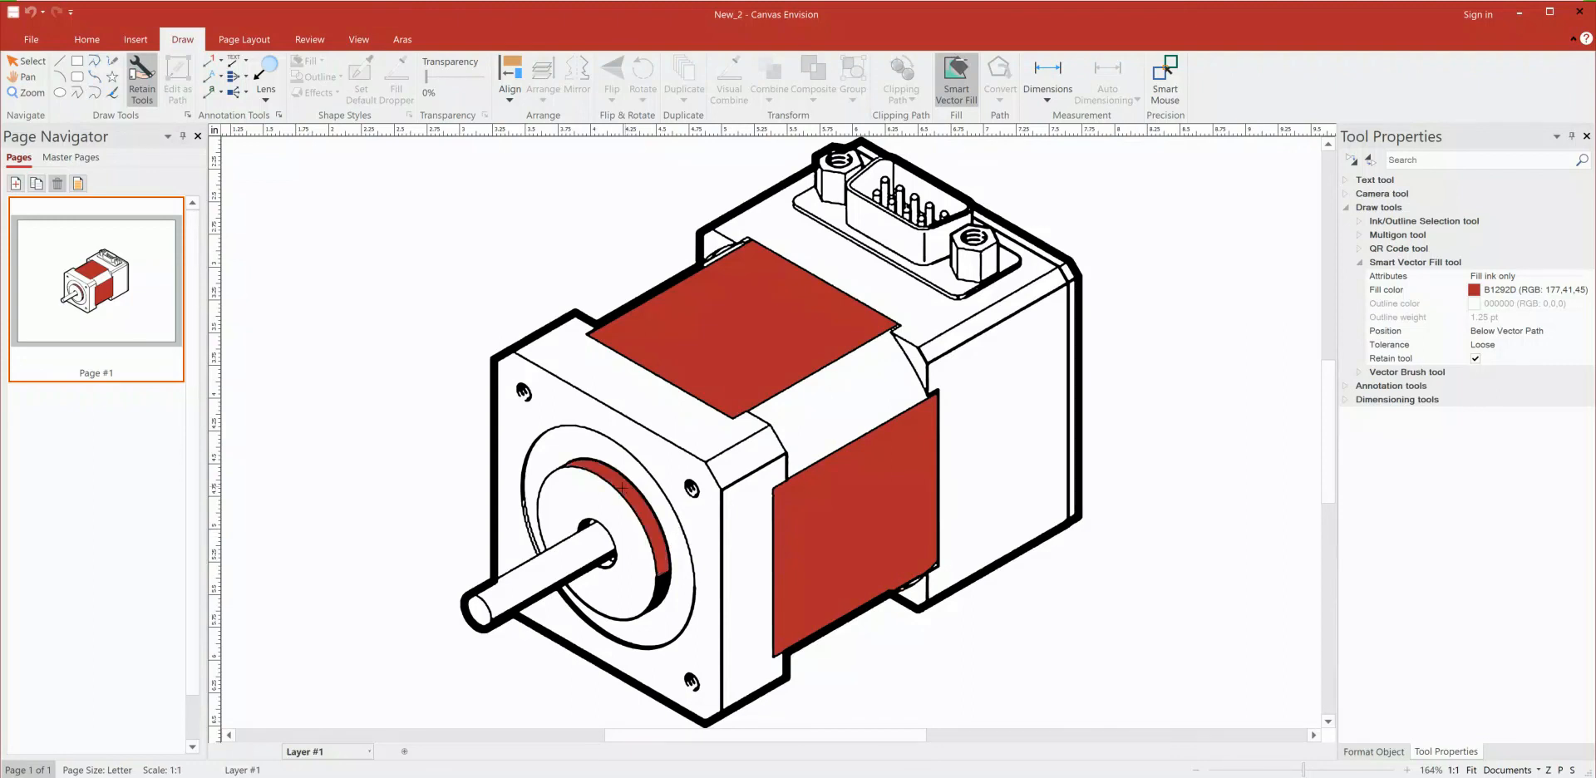
{"action": "left_click", "coordinate": [612, 517]}
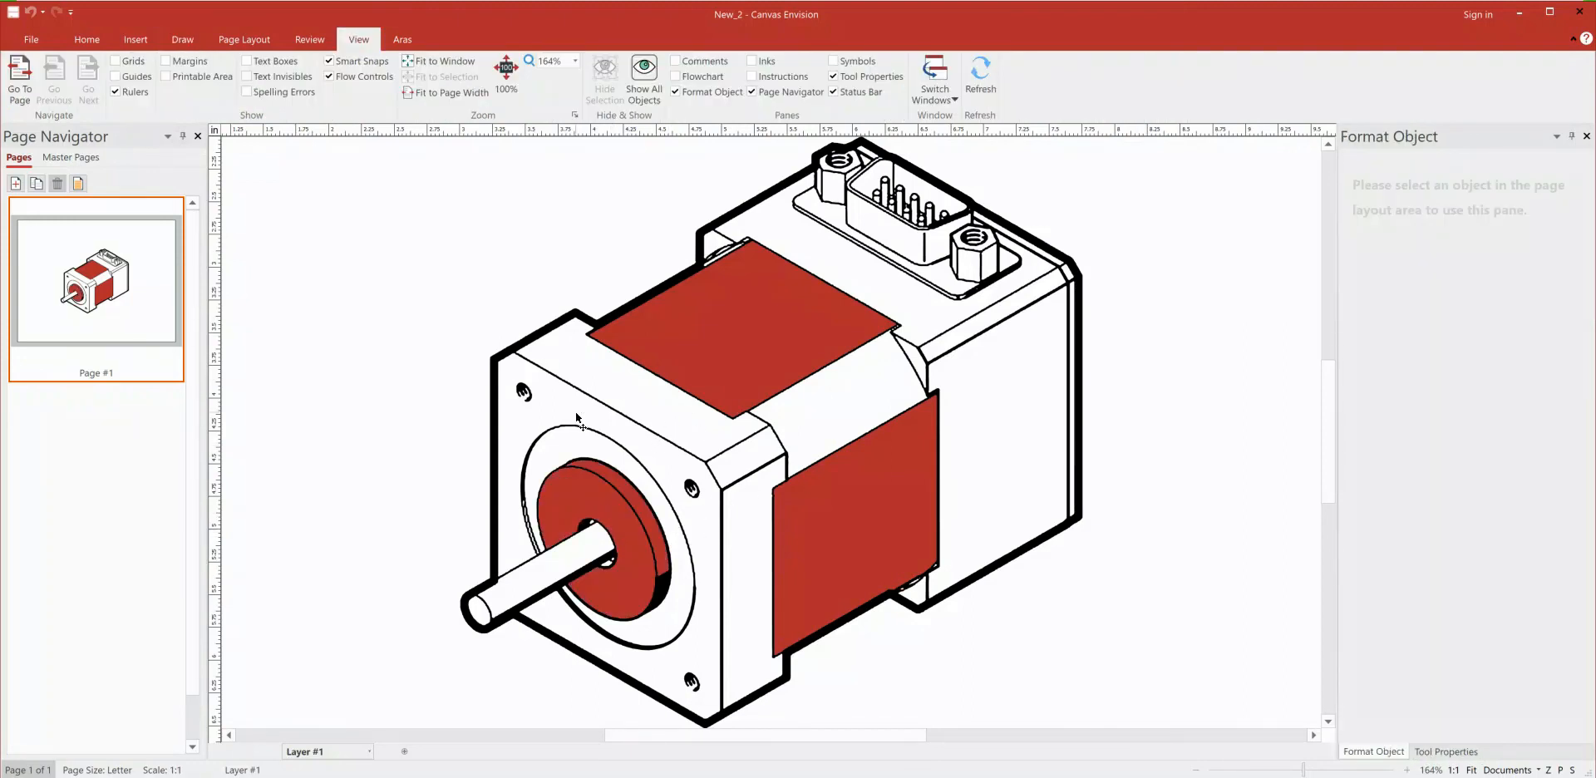
Step: Save the motor illustration to Aras with number RA010 and name stepper
{"action": "left_click", "coordinate": [404, 40]}
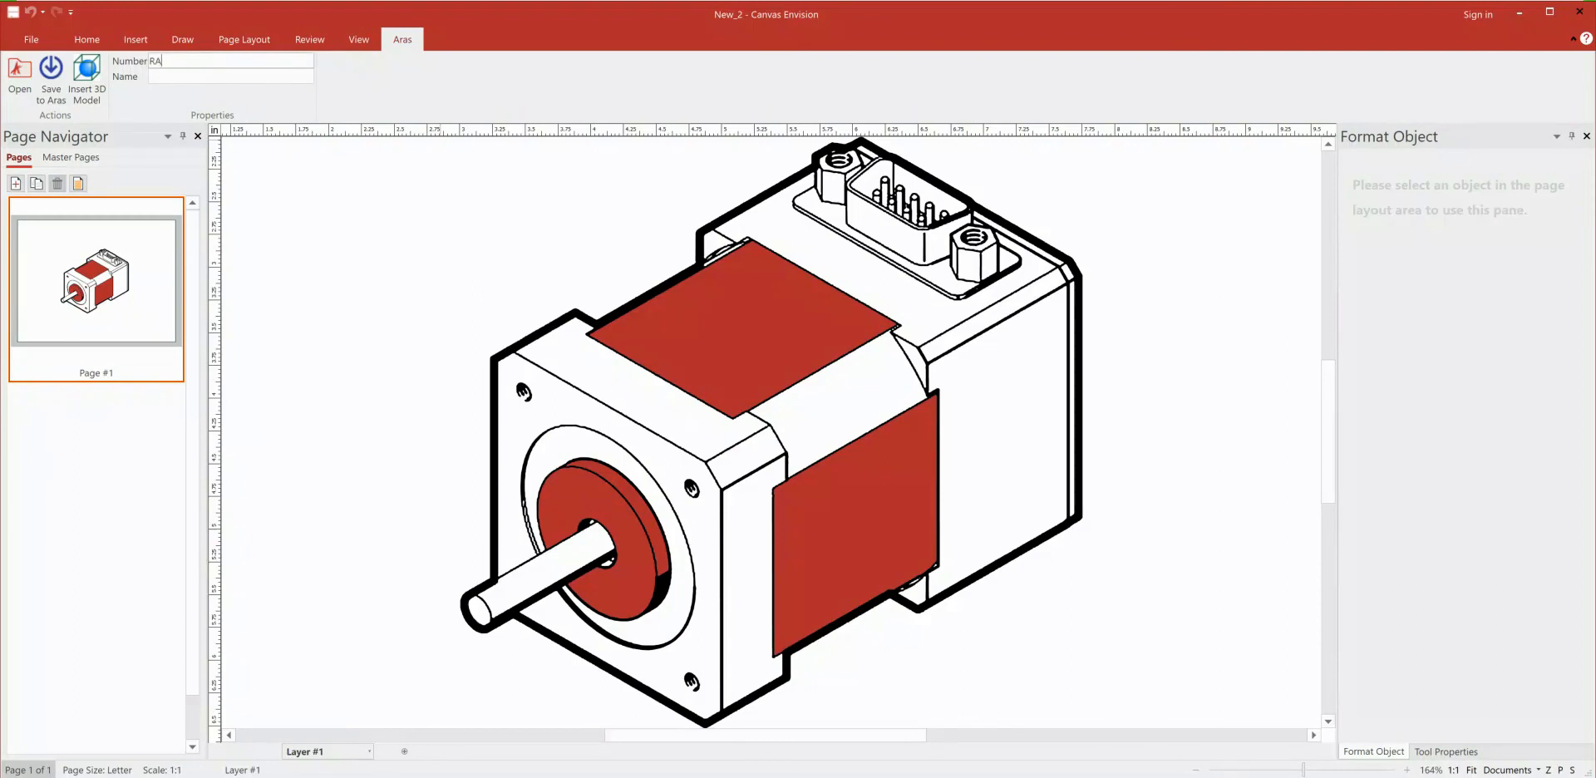
{"action": "type", "text": "RA010"}
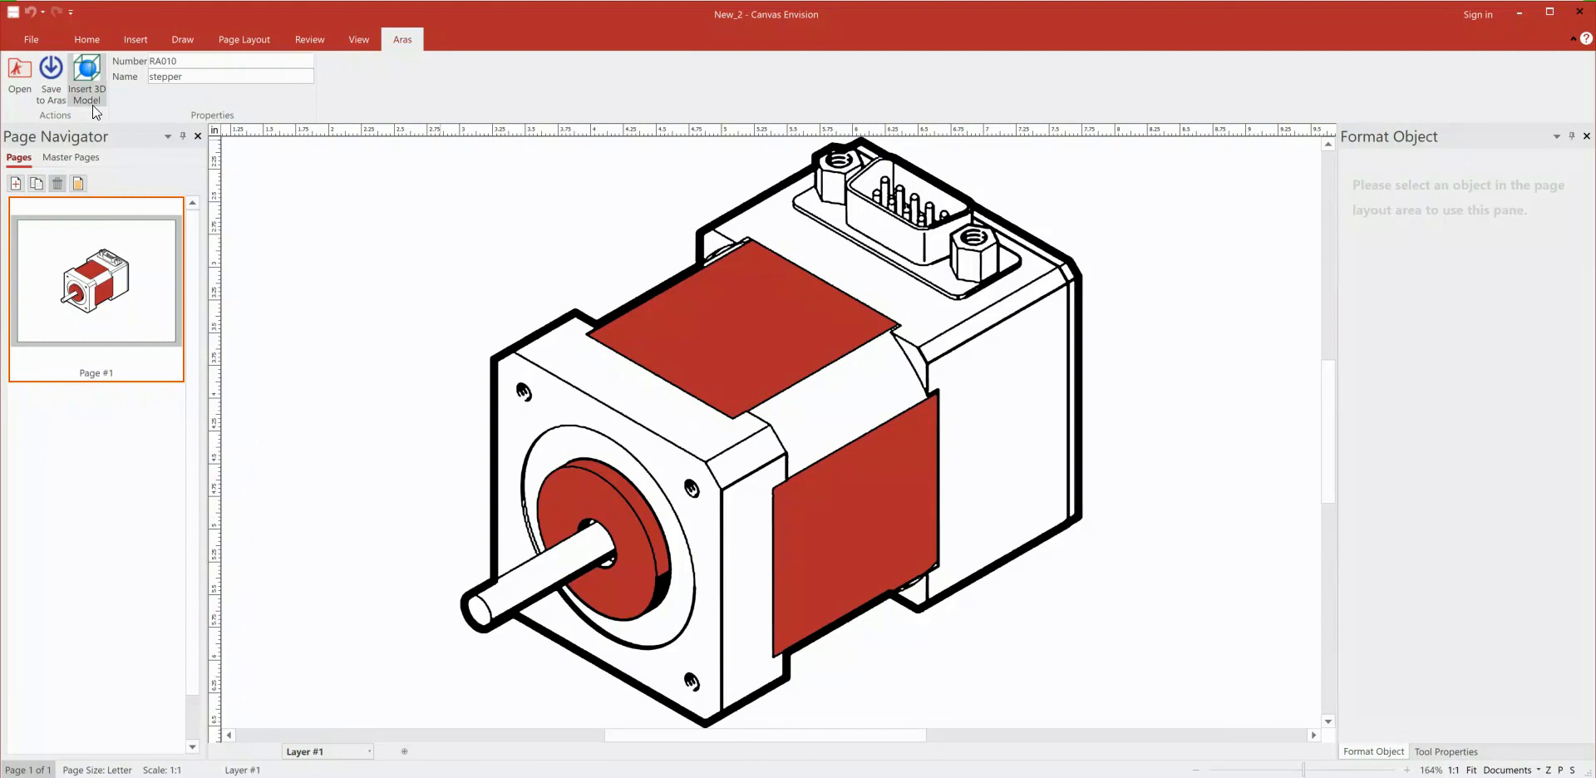
{"action": "left_click", "coordinate": [48, 74]}
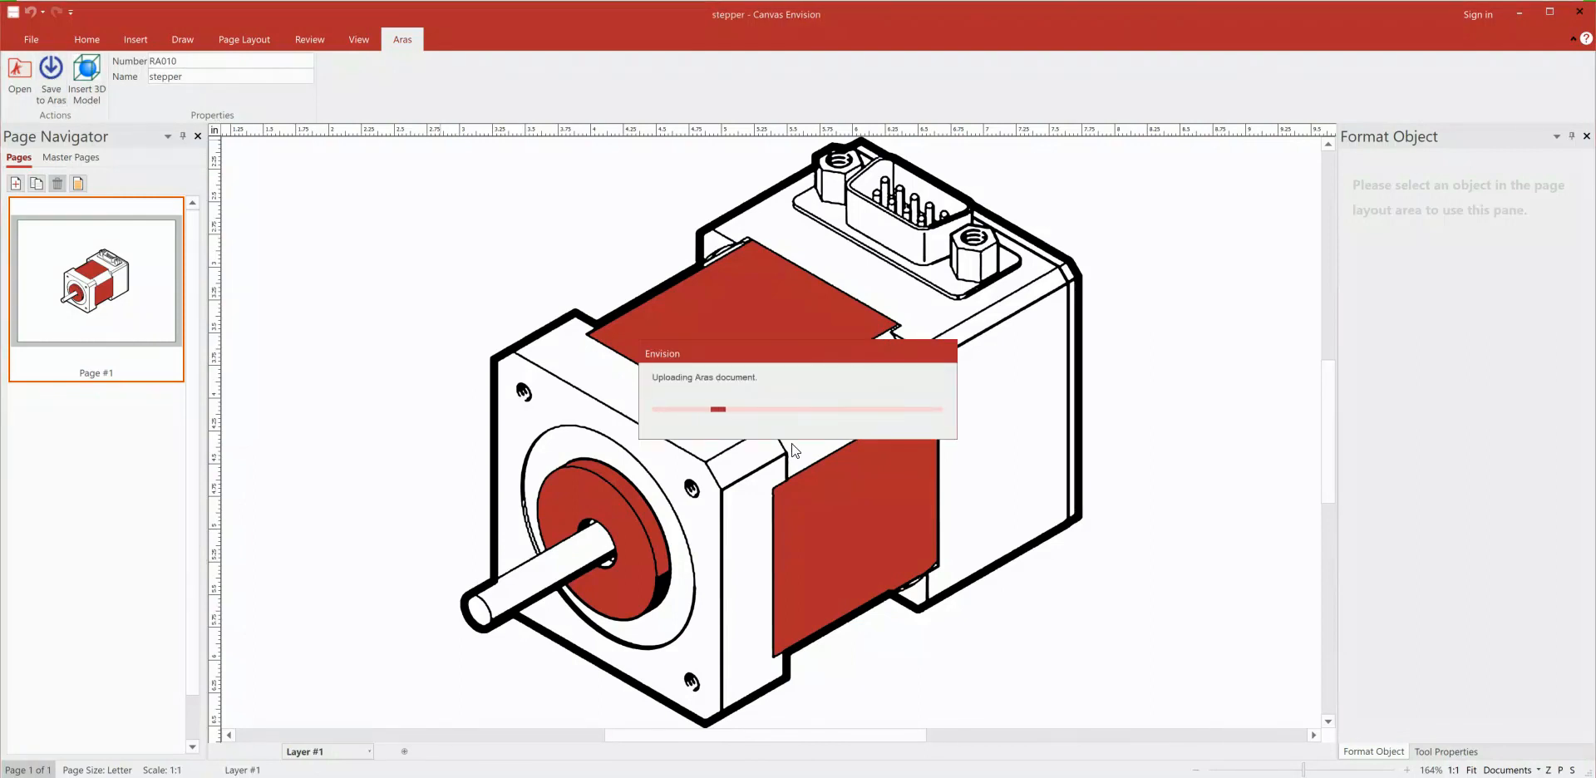